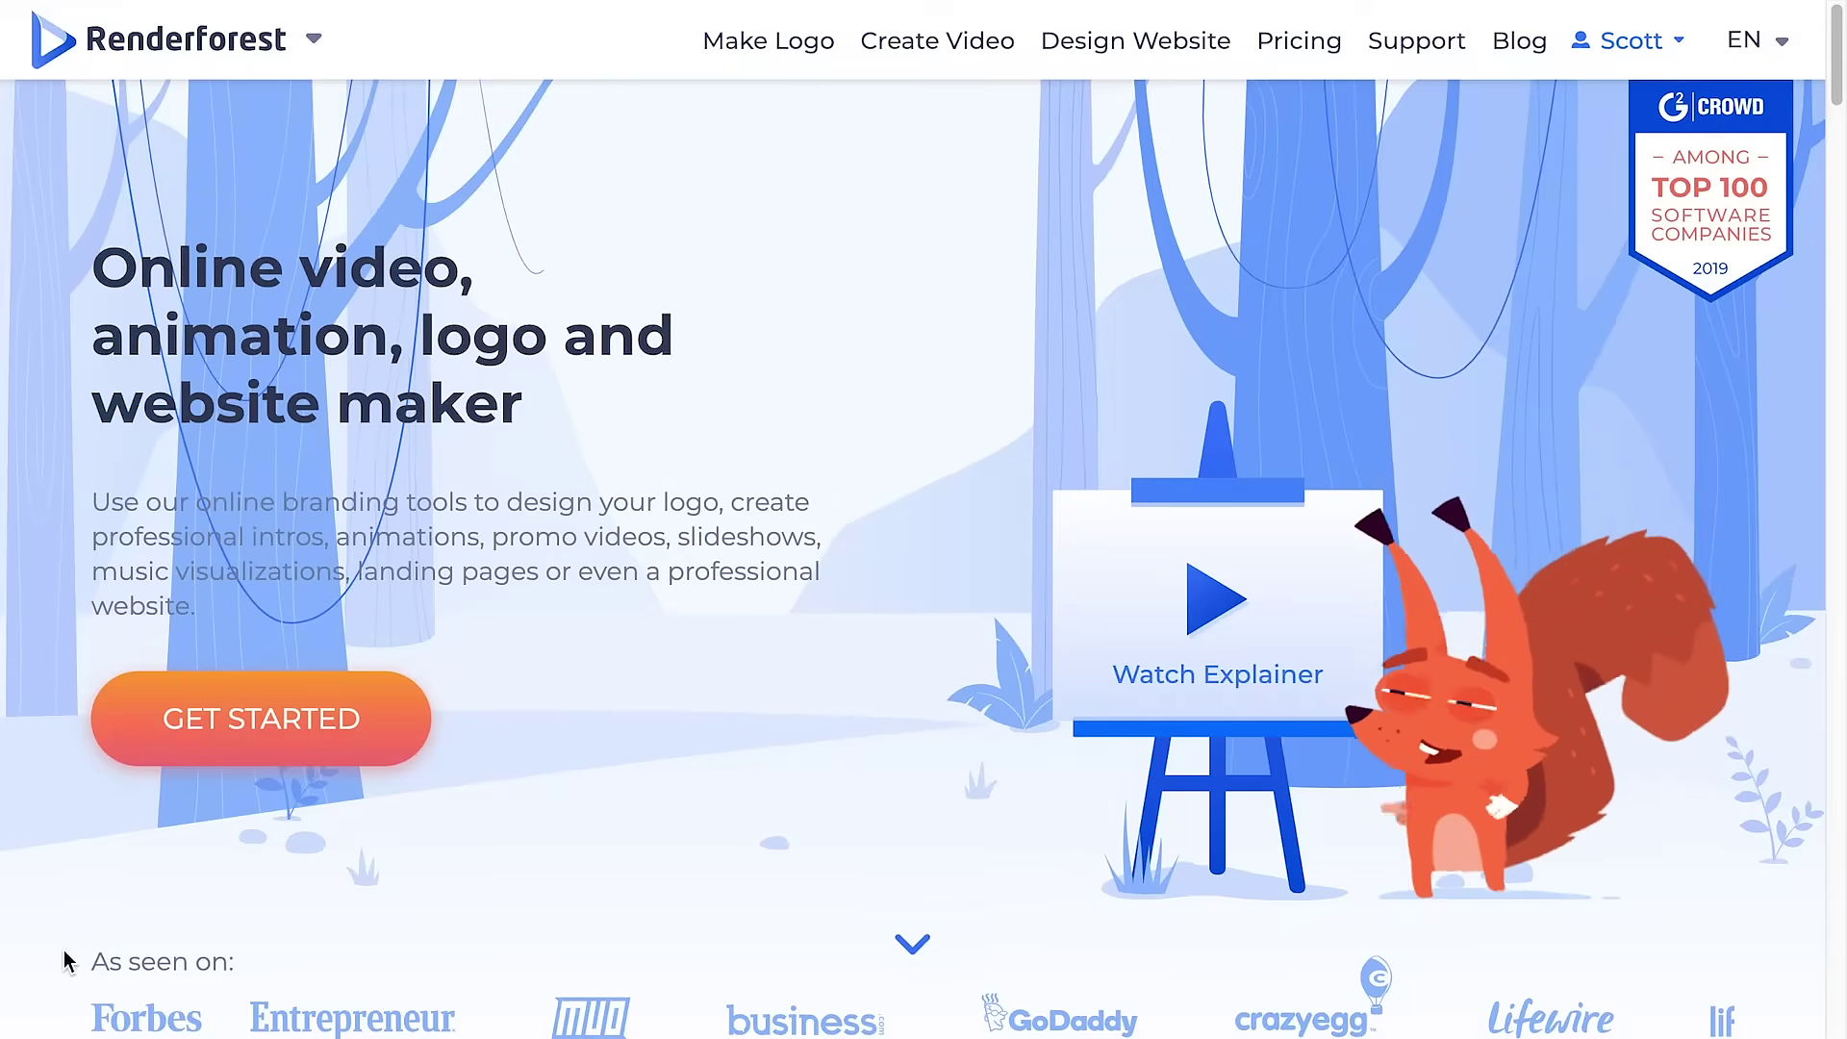
# Open the Pricing page and review the yearly plans, from Free up to Agency at $49/month.
pyautogui.scroll(-10, 926, 955)
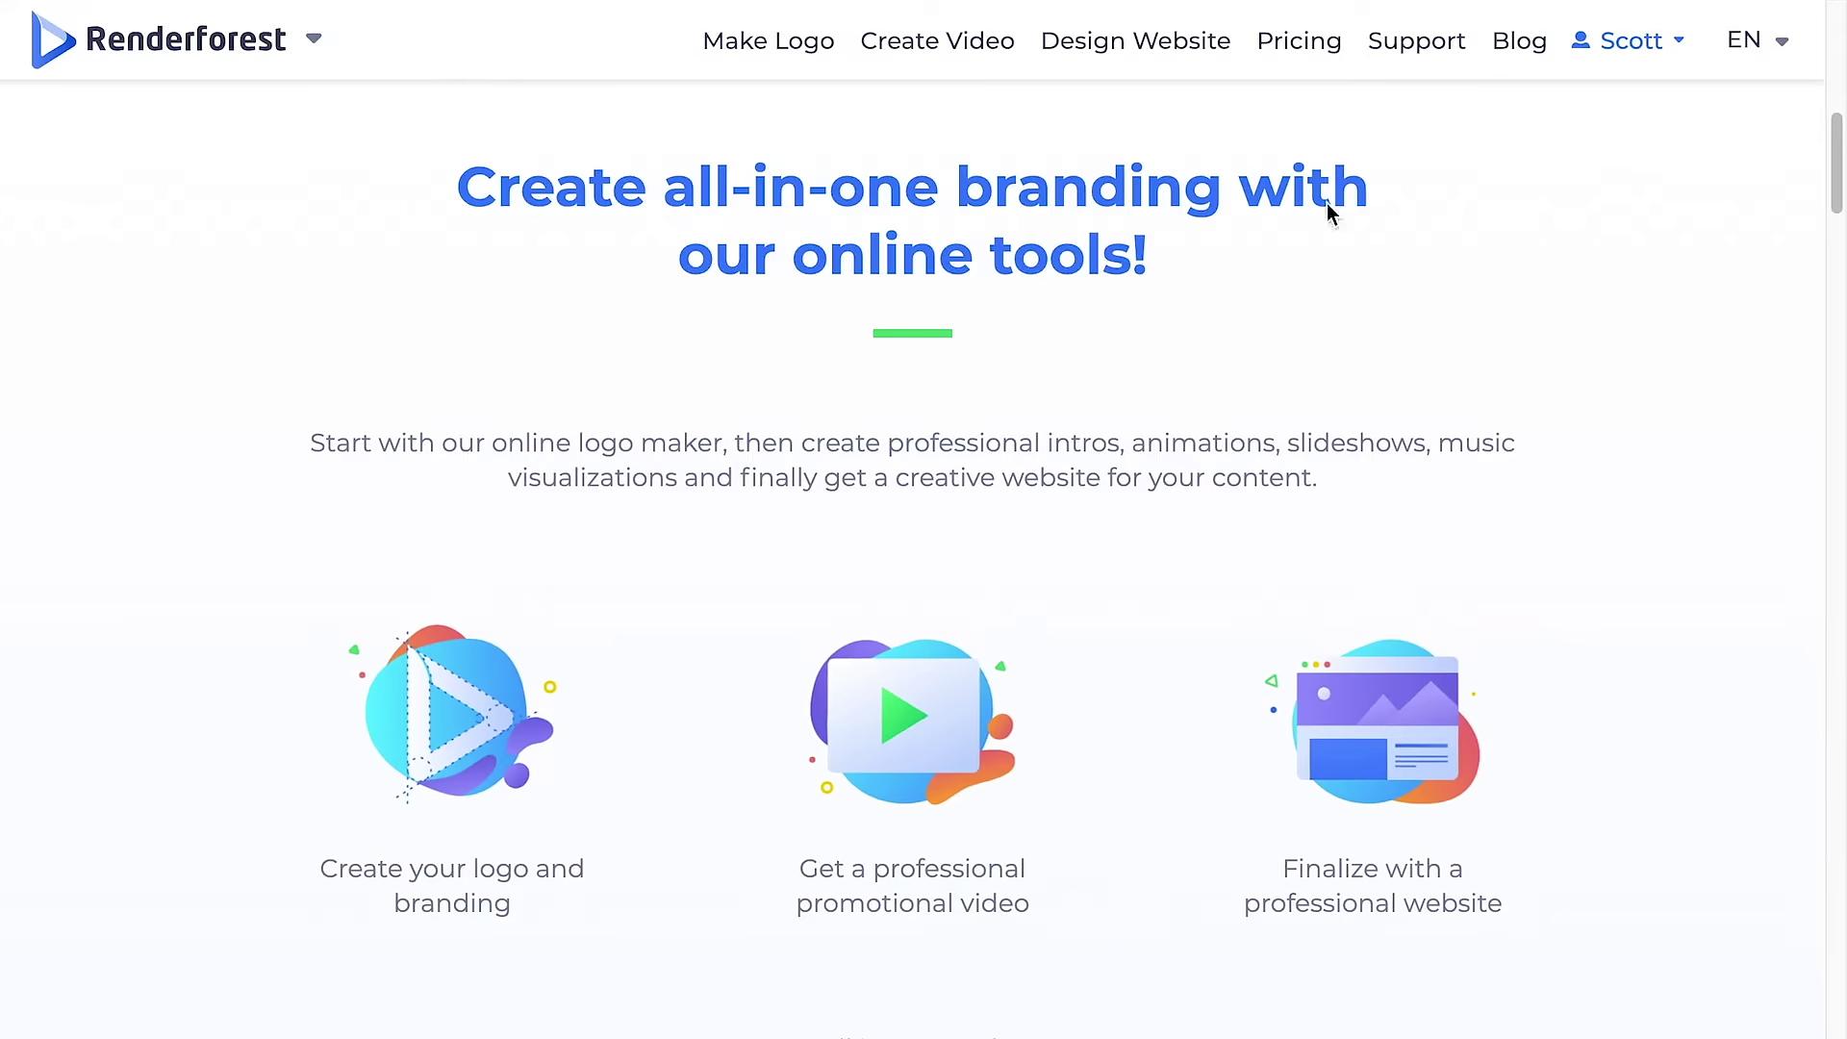
pyautogui.click(1315, 53)
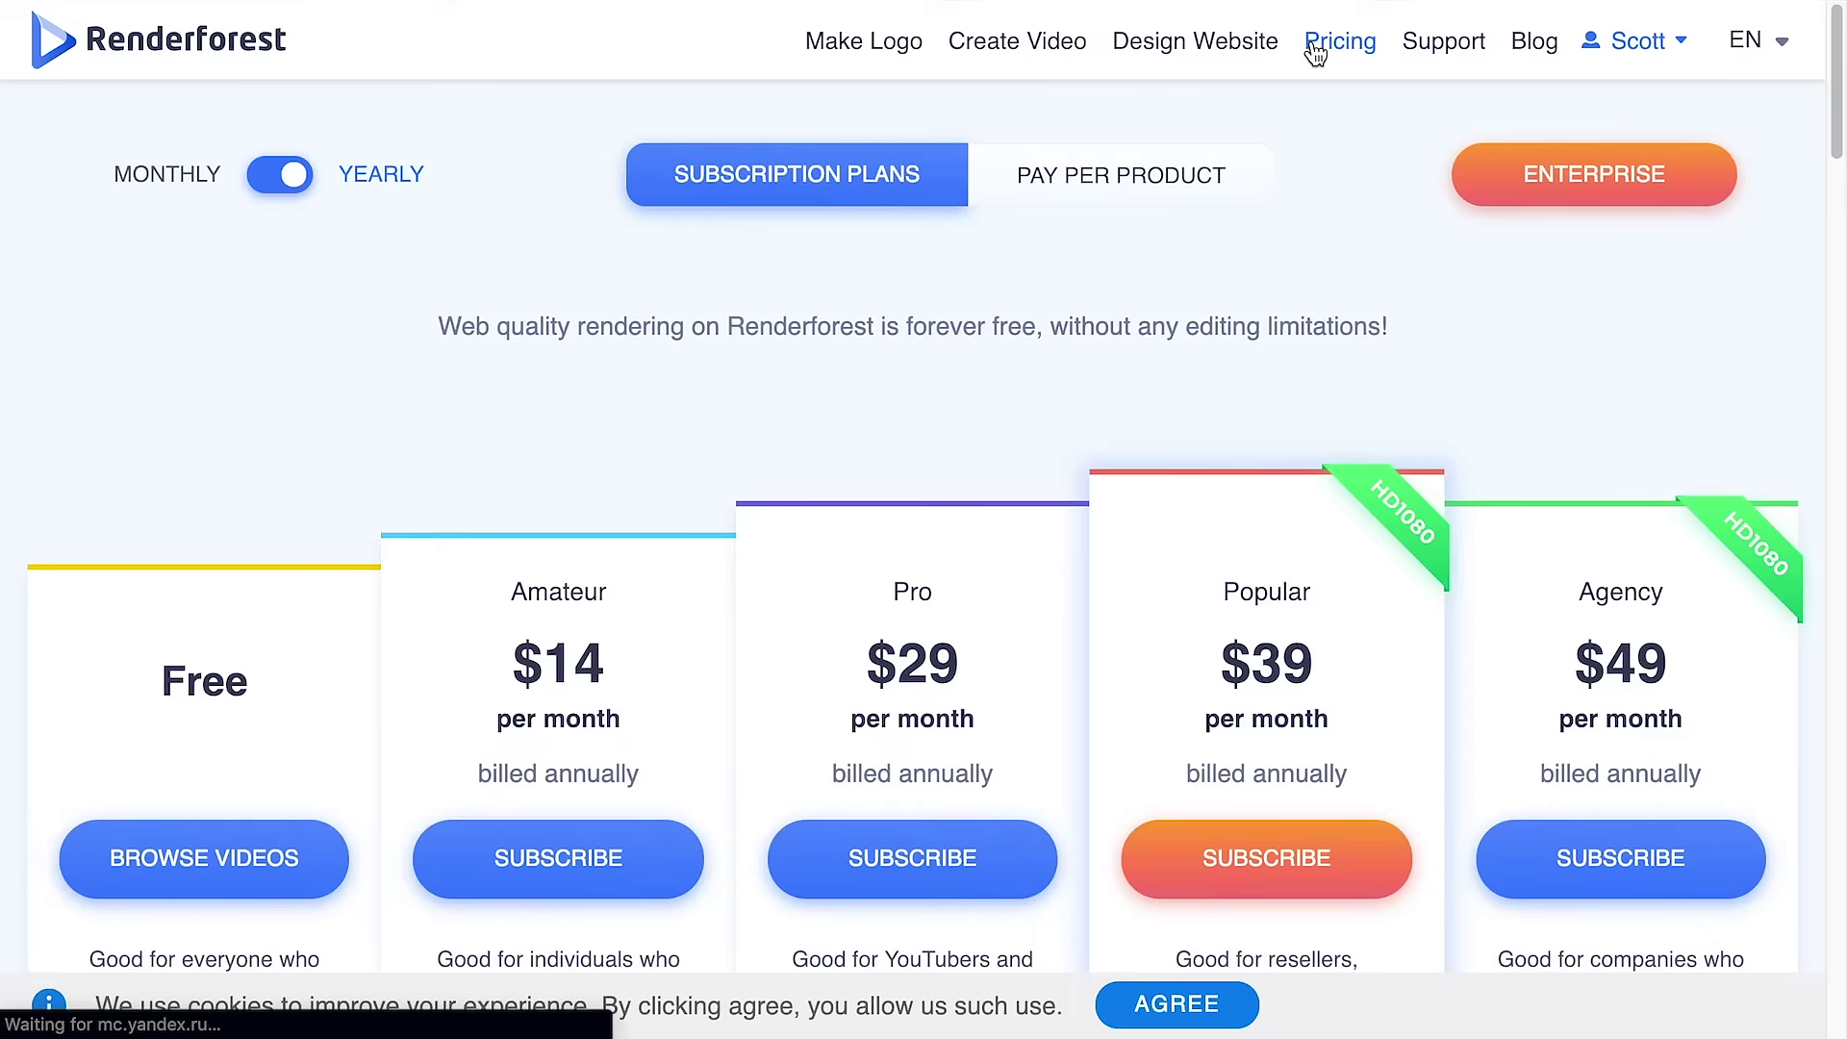
pyautogui.scroll(-4, 1046, 693)
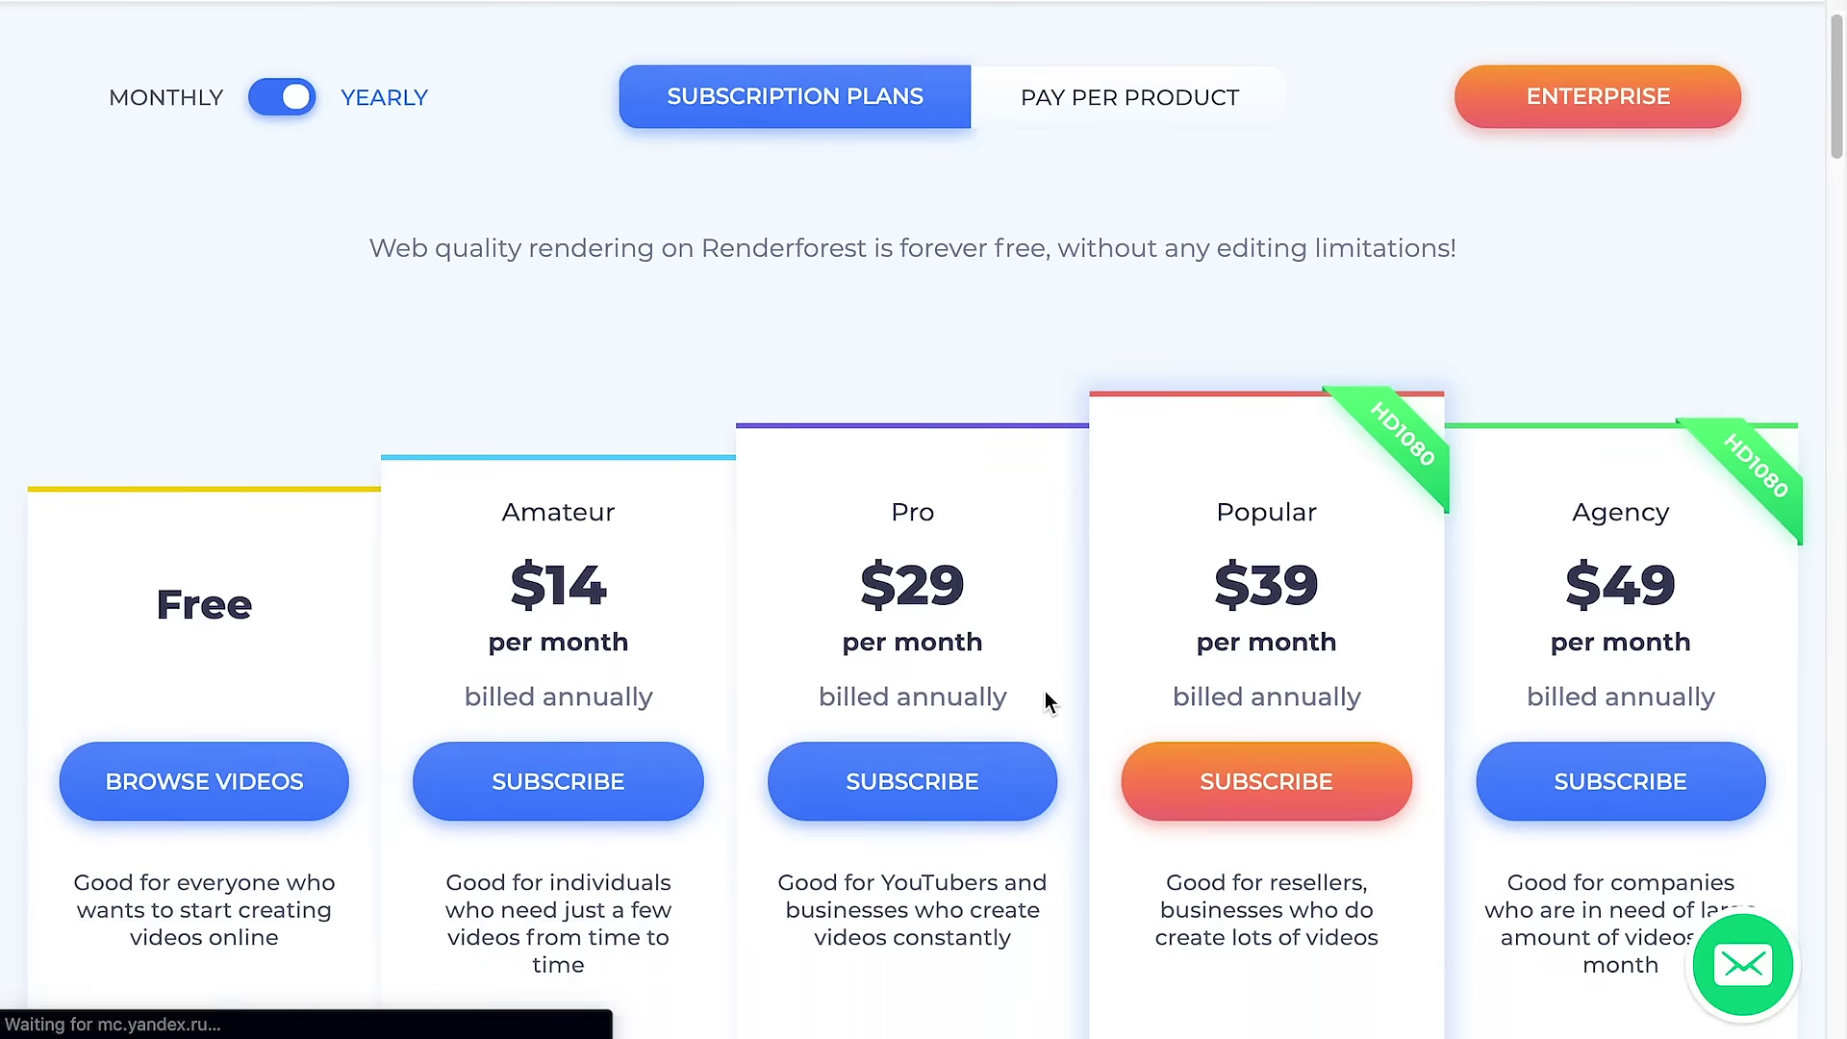
pyautogui.scroll(-1, 1045, 693)
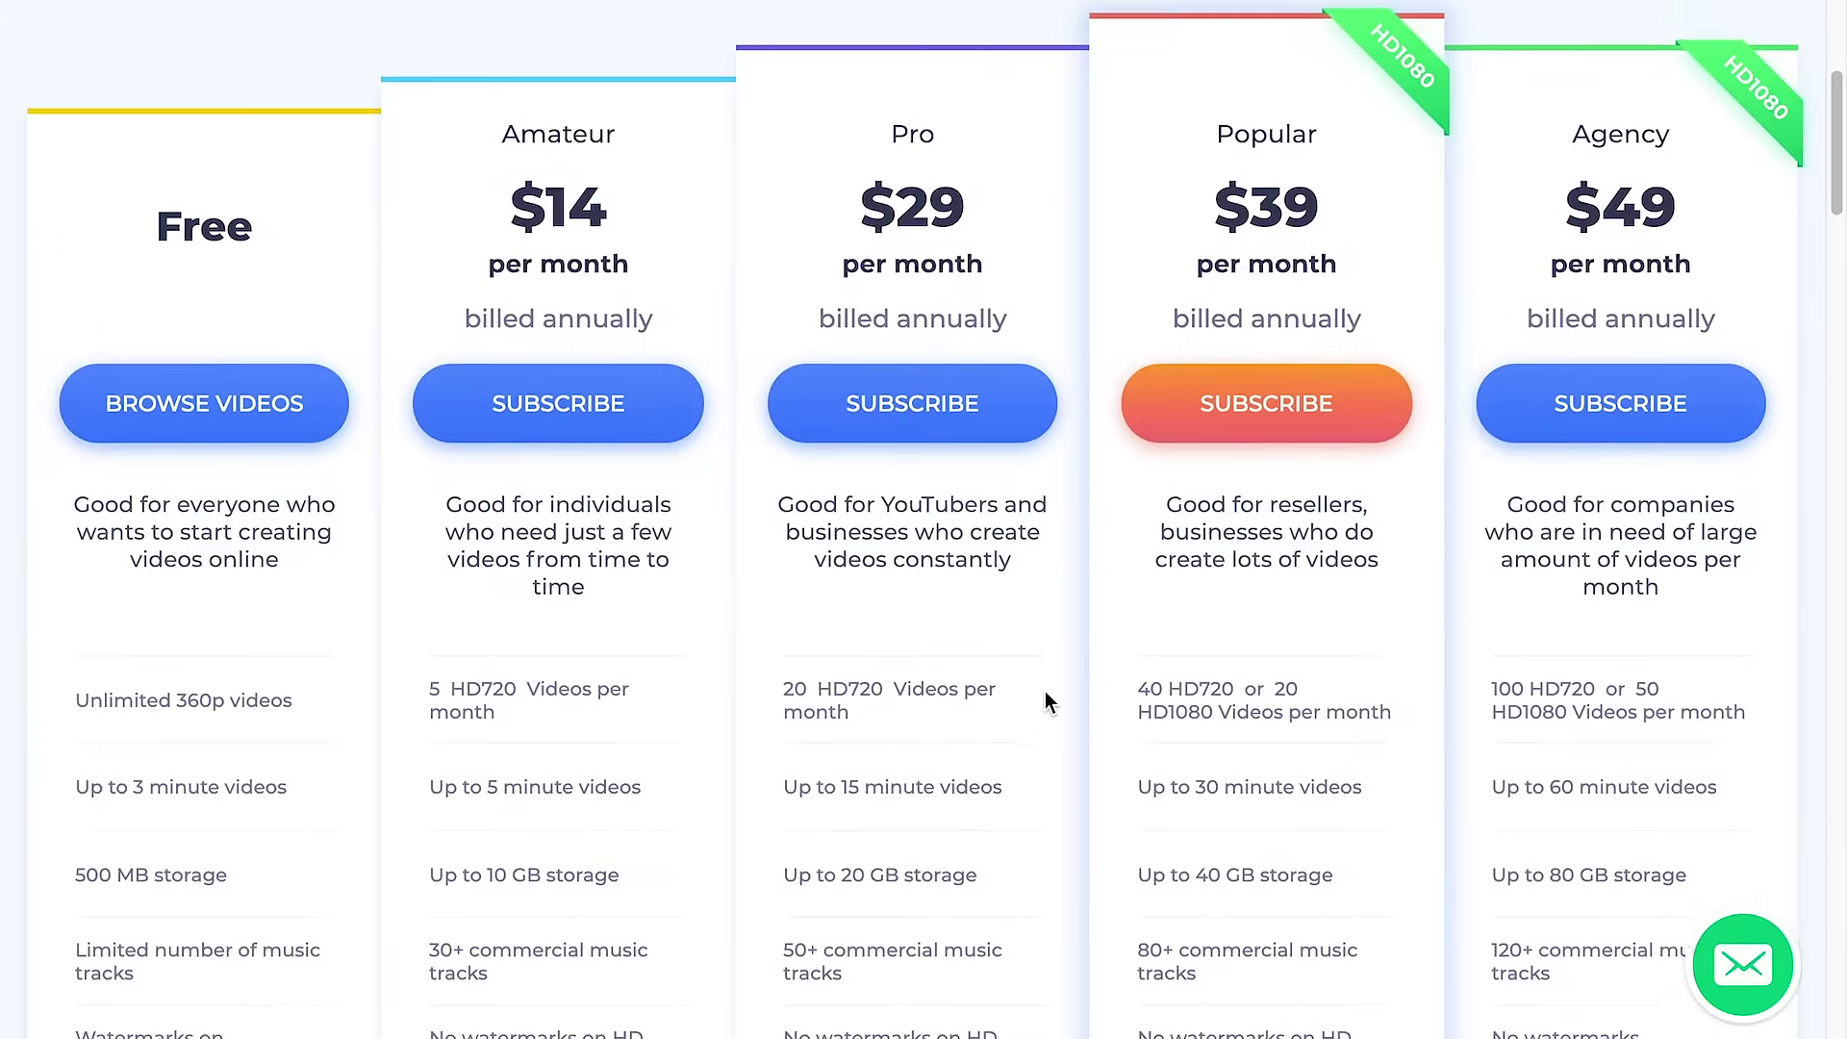
pyautogui.scroll(-1, 1045, 692)
pyautogui.scroll(-1, 1044, 691)
pyautogui.scroll(6, 1045, 691)
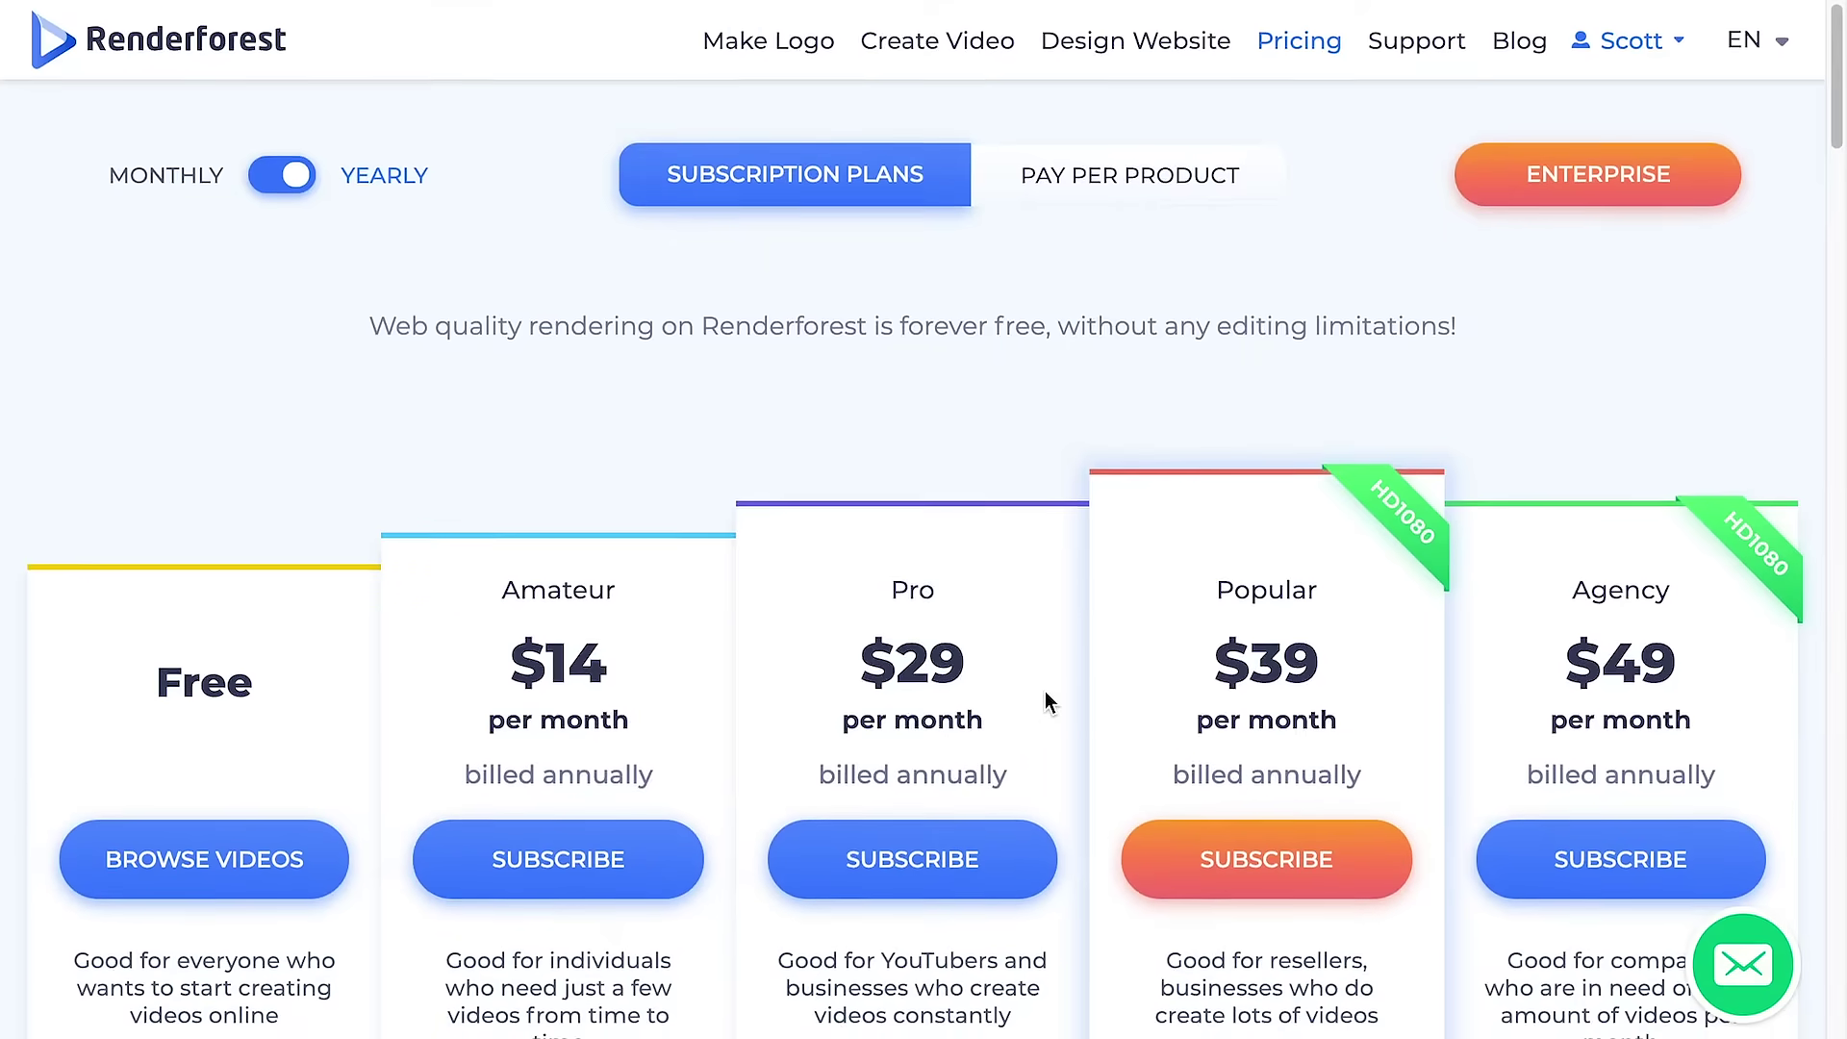
# Browse the Video Templates gallery and start a new project from a chosen template.
pyautogui.click(933, 46)
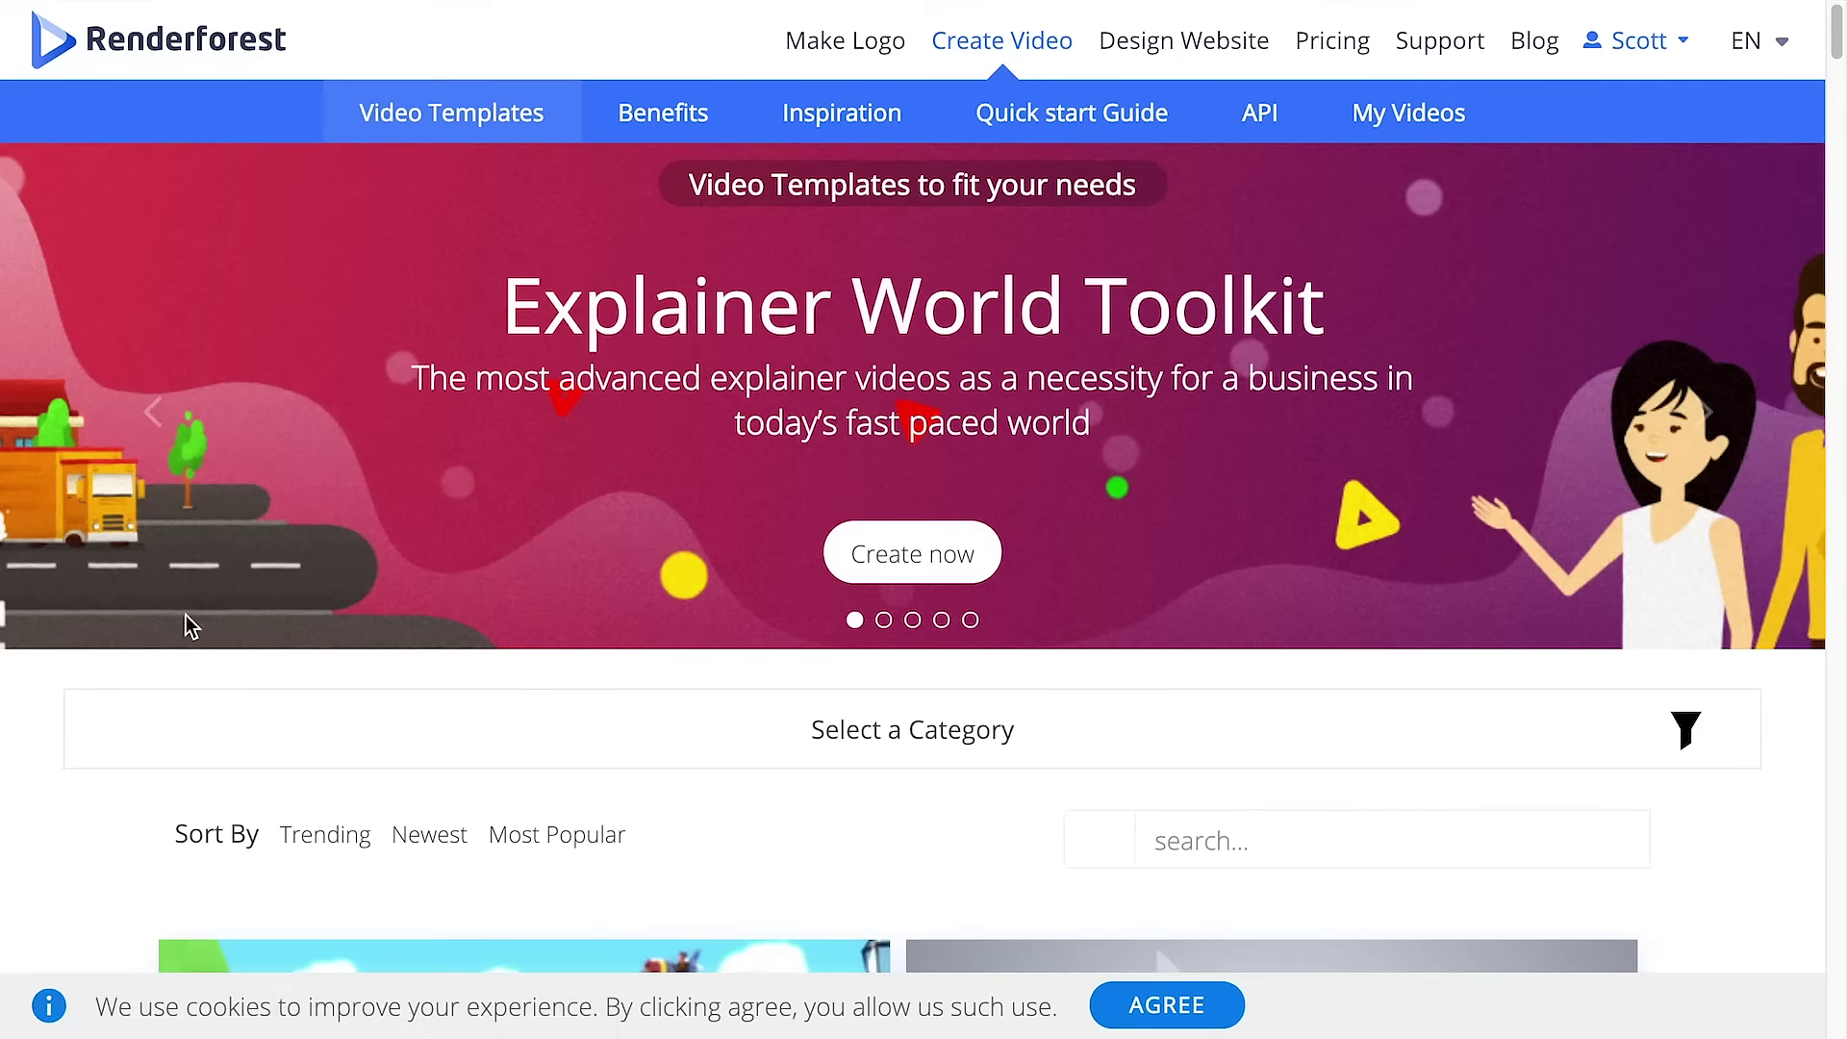
pyautogui.scroll(-1, 148, 705)
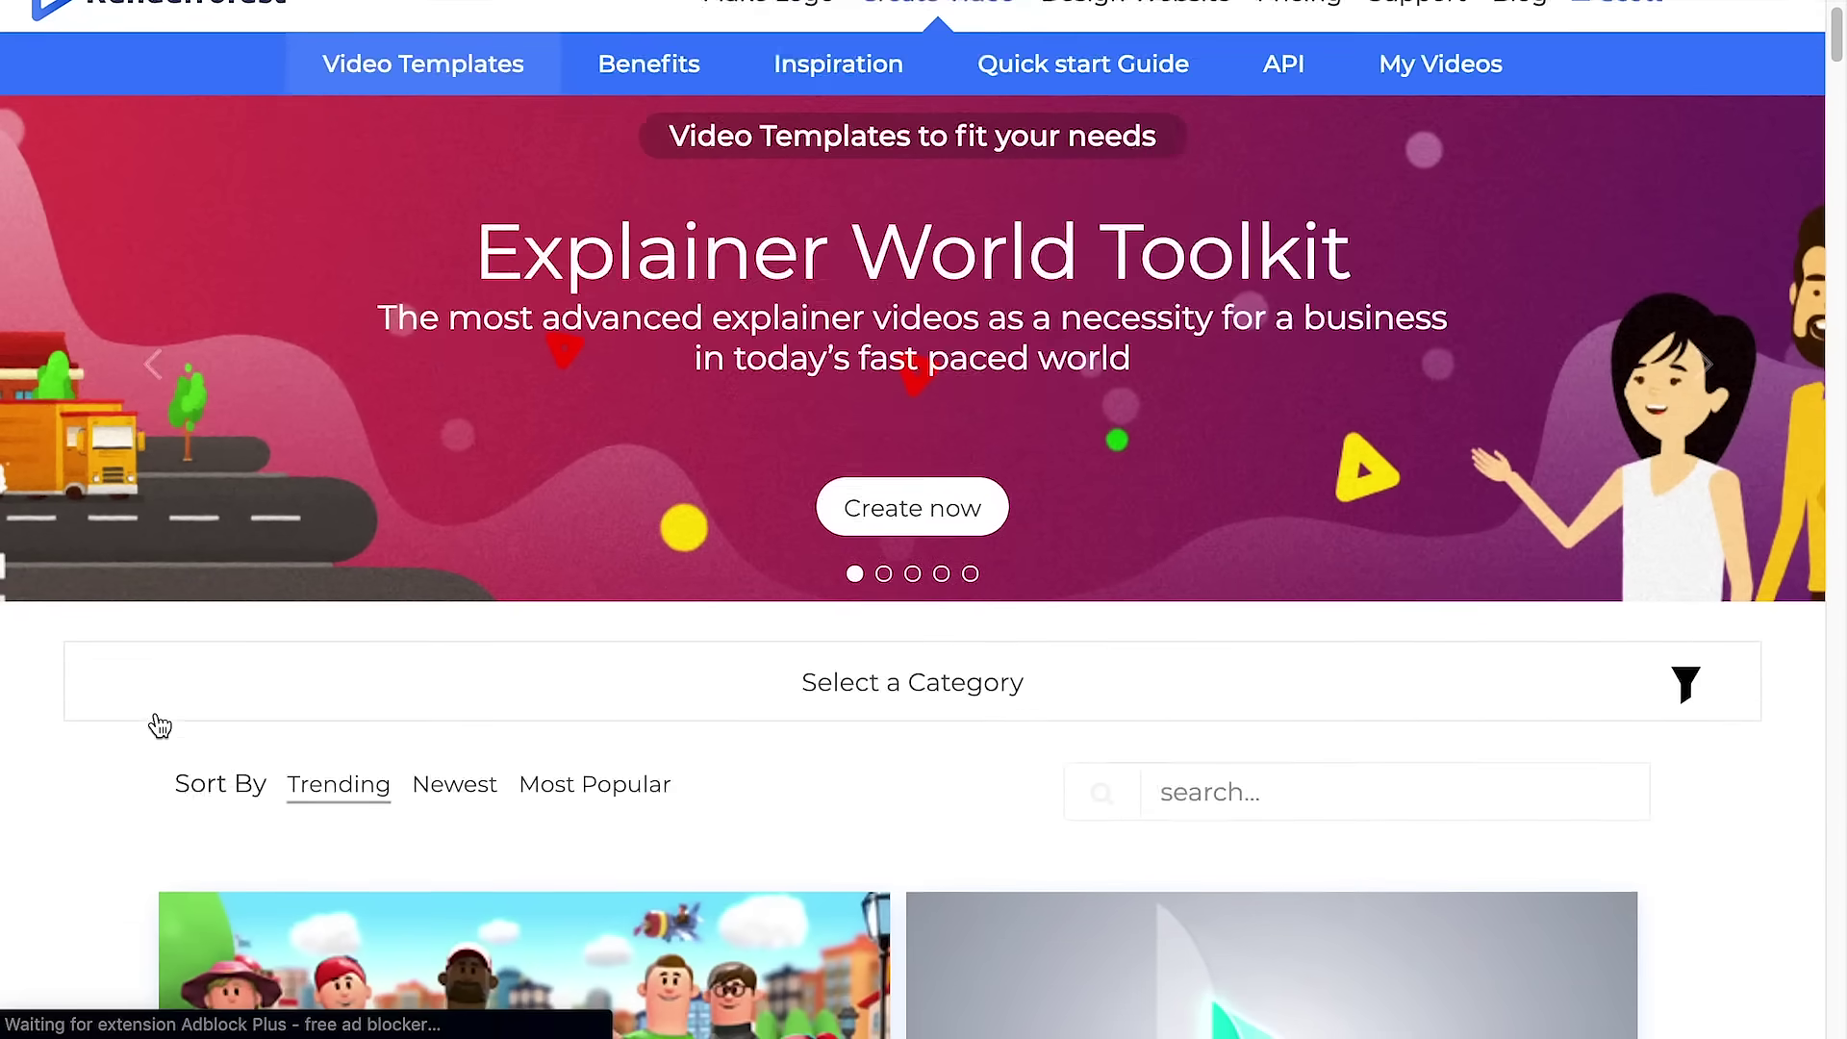
pyautogui.scroll(-10, 160, 726)
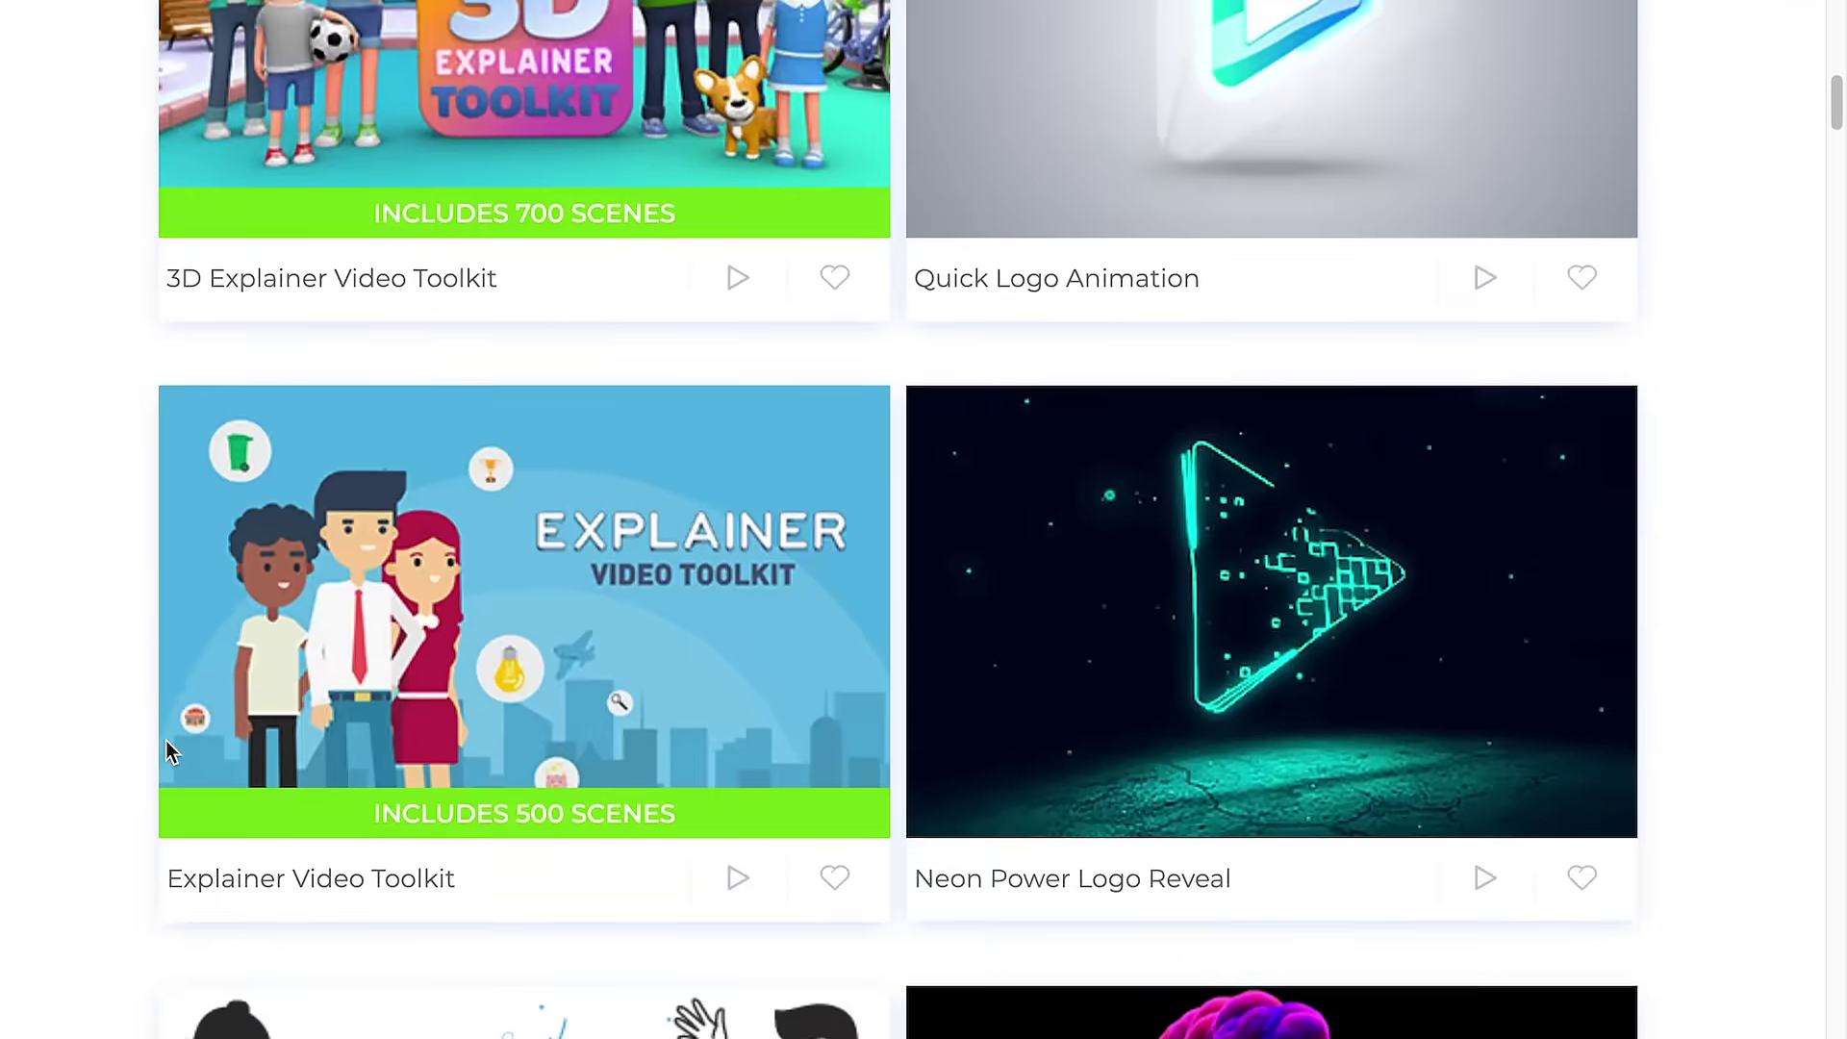
pyautogui.scroll(-10, 169, 750)
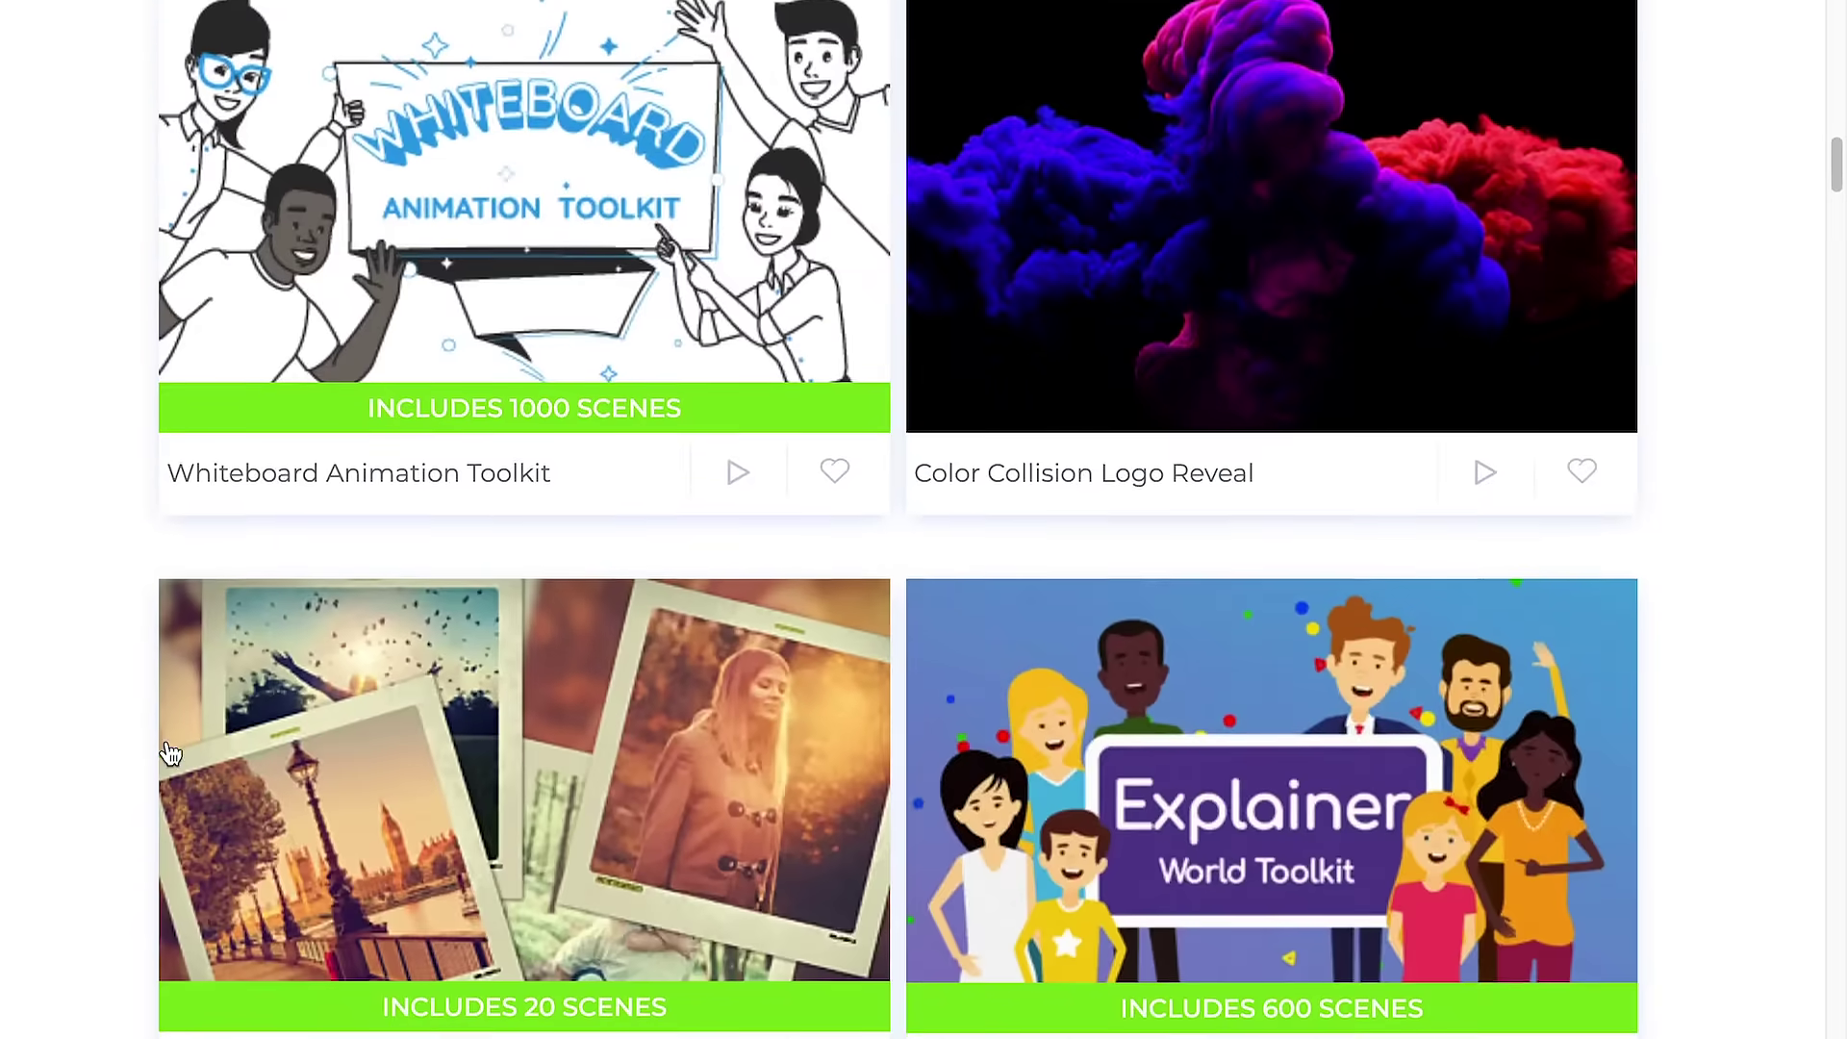
pyautogui.scroll(-12, 171, 752)
pyautogui.scroll(-15, 165, 740)
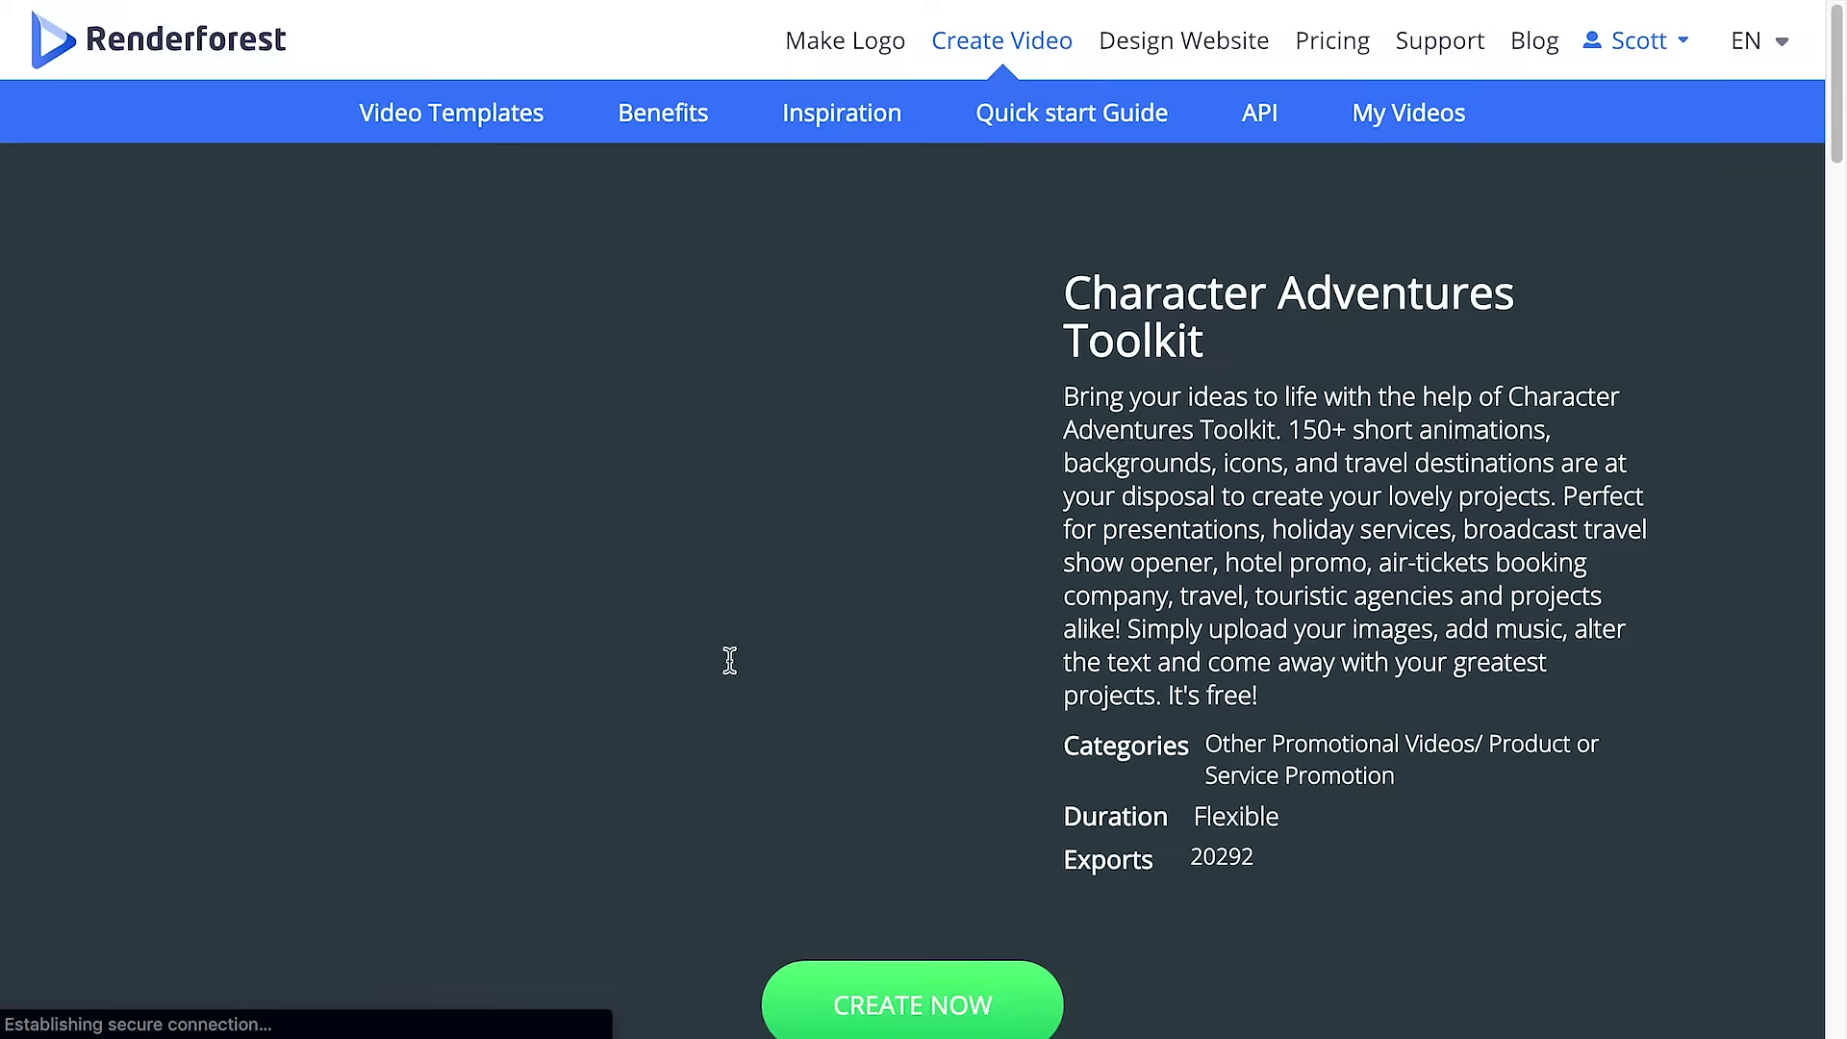
pyautogui.scroll(-2, 751, 717)
pyautogui.click(883, 833)
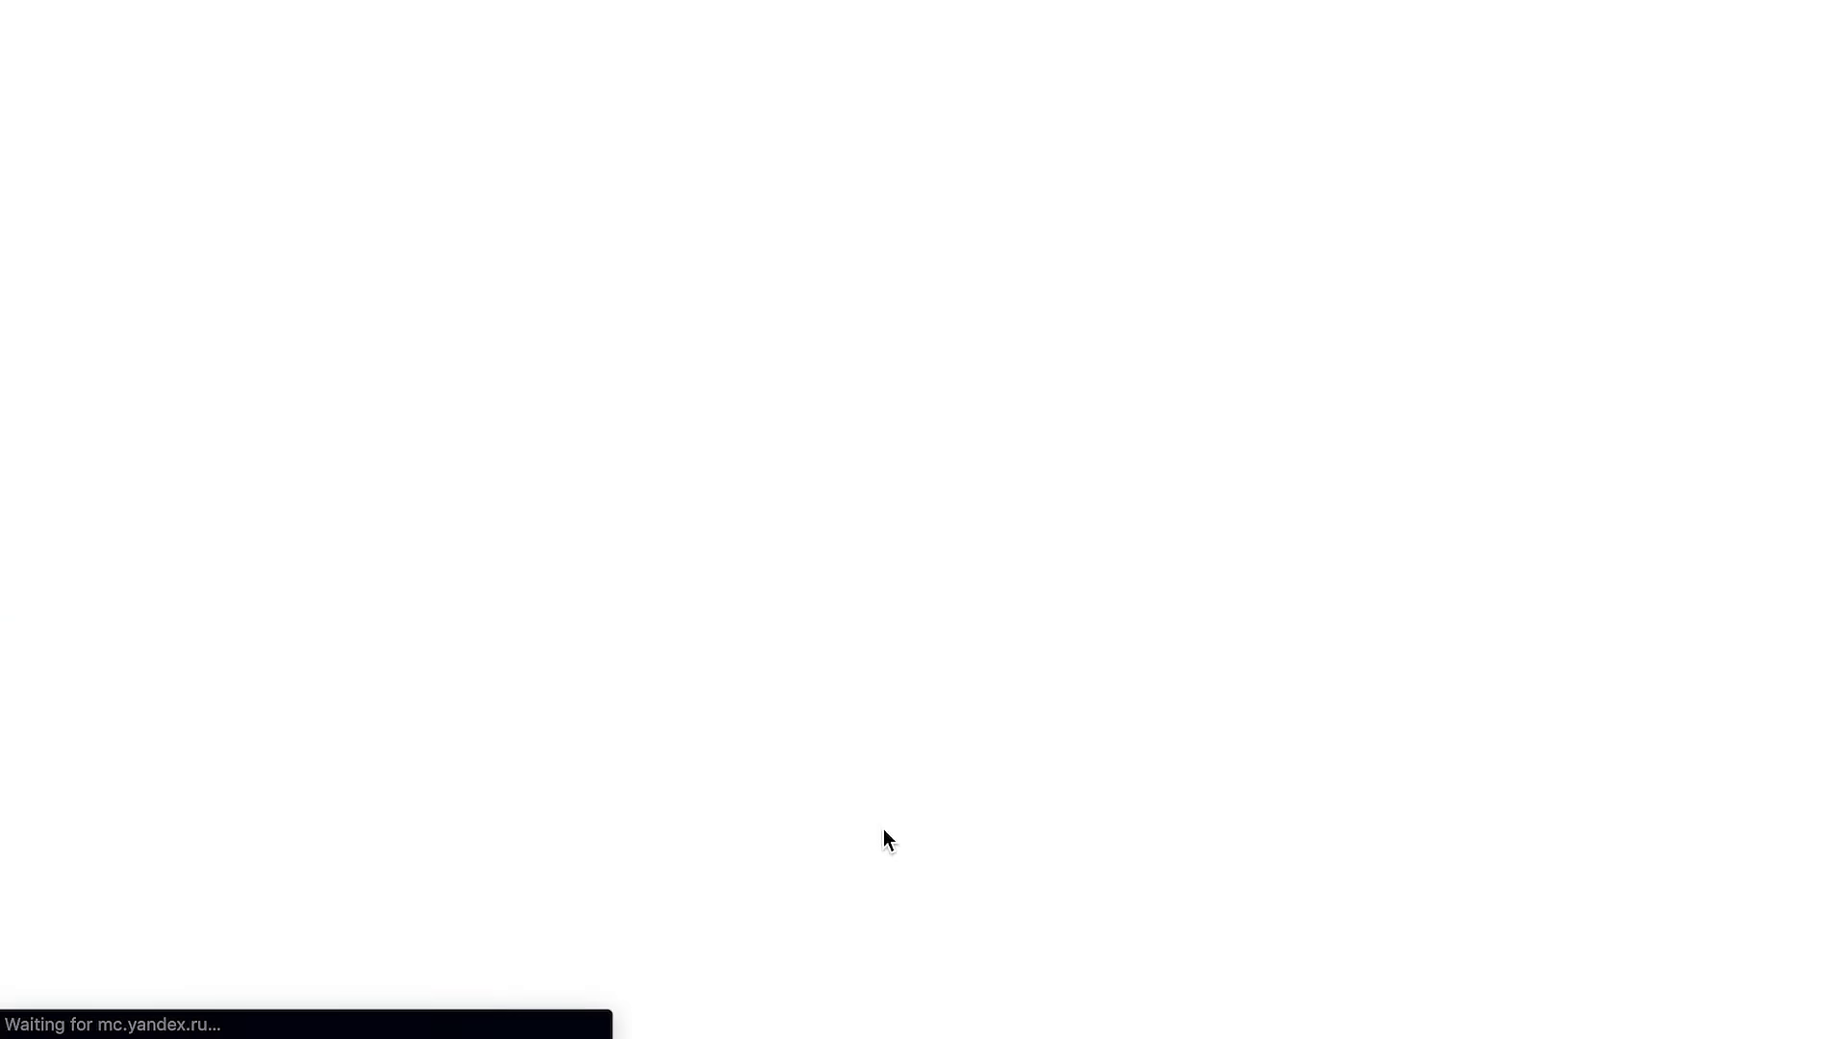
# Open Add scene and browse the Logo Animations, Image Holders, Video Holders, Character, Checkmarks and Cityscapes categories.
pyautogui.click(915, 474)
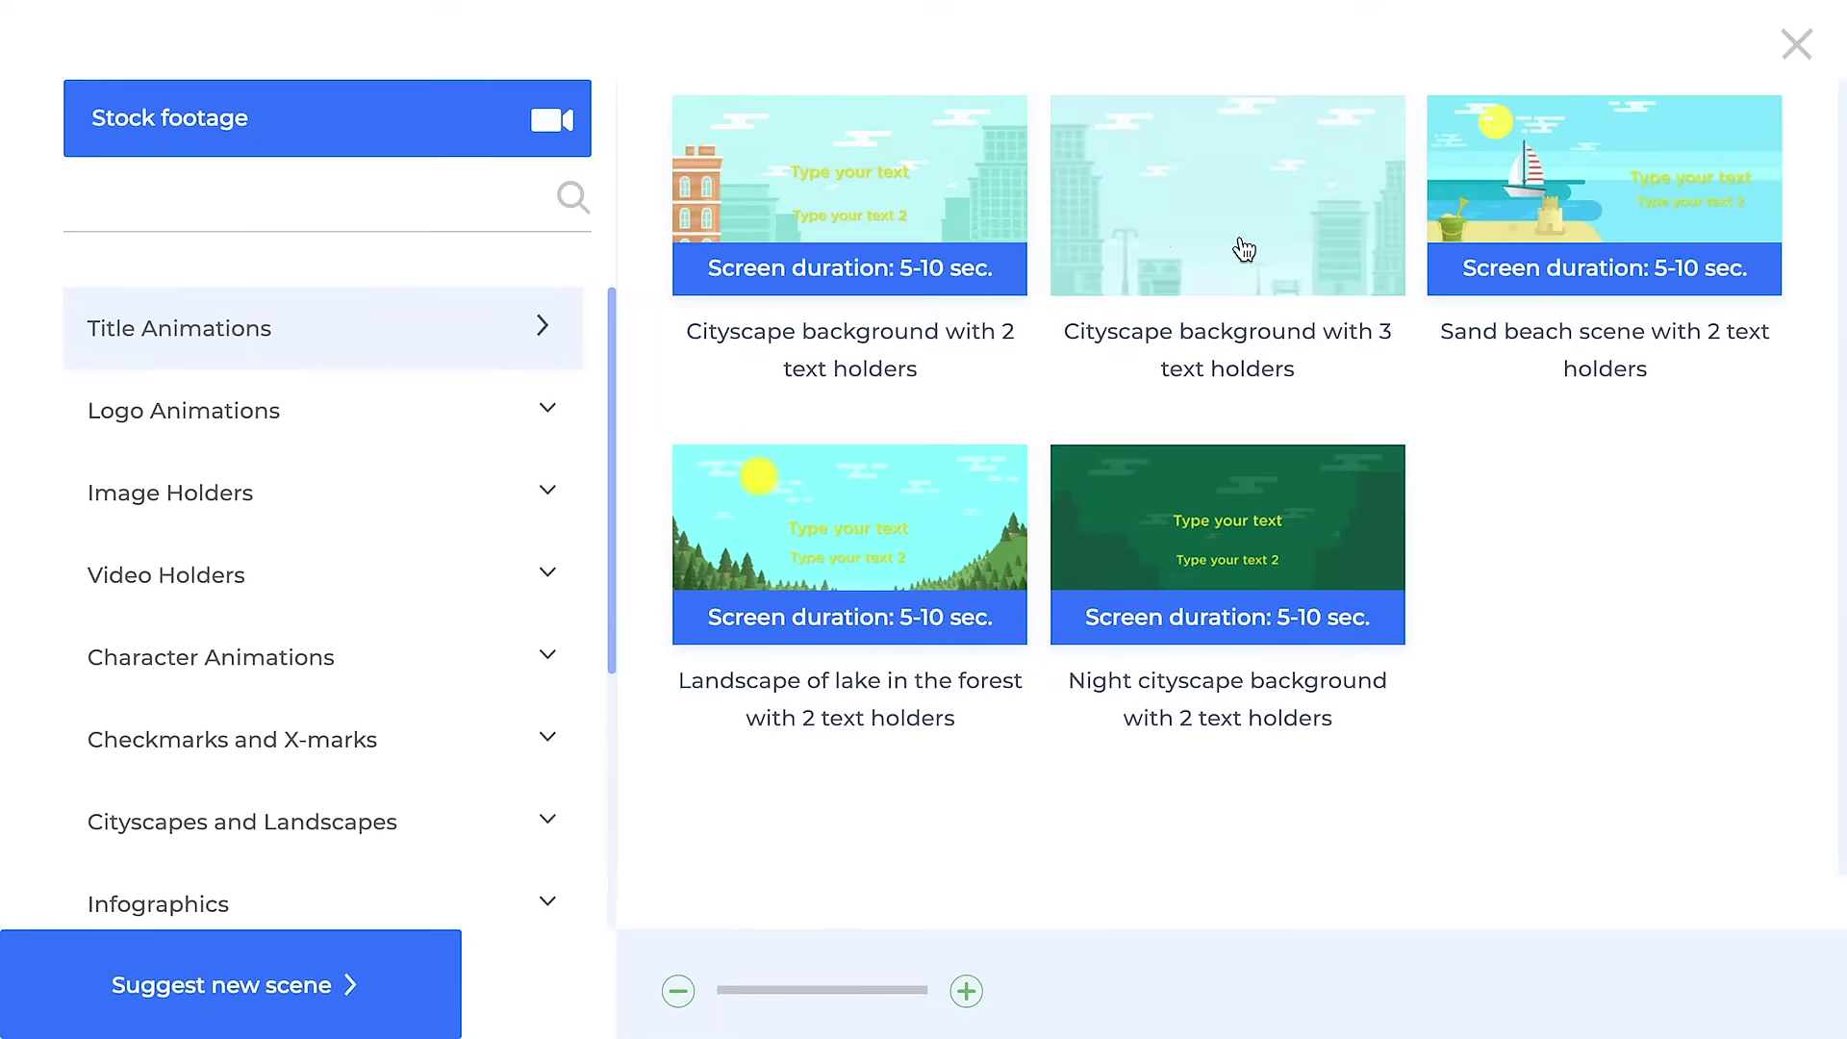
pyautogui.click(317, 411)
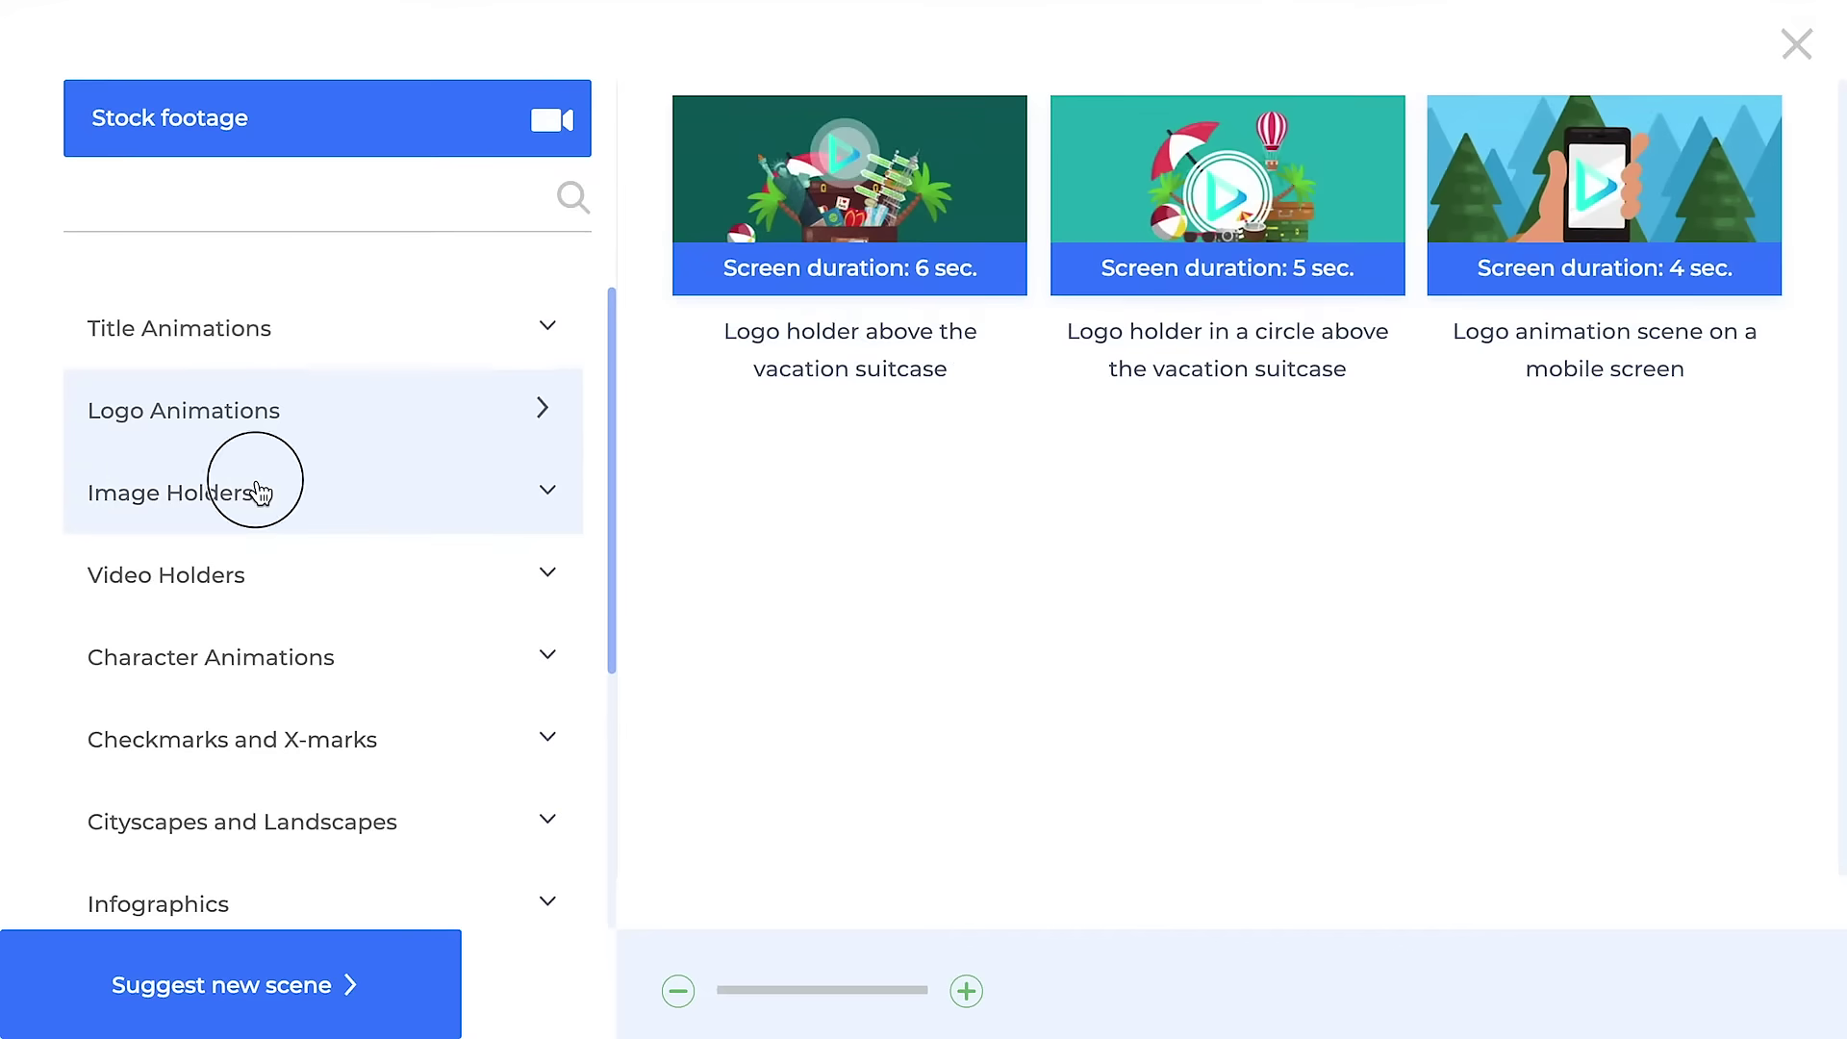
pyautogui.click(259, 493)
pyautogui.click(297, 577)
pyautogui.click(309, 647)
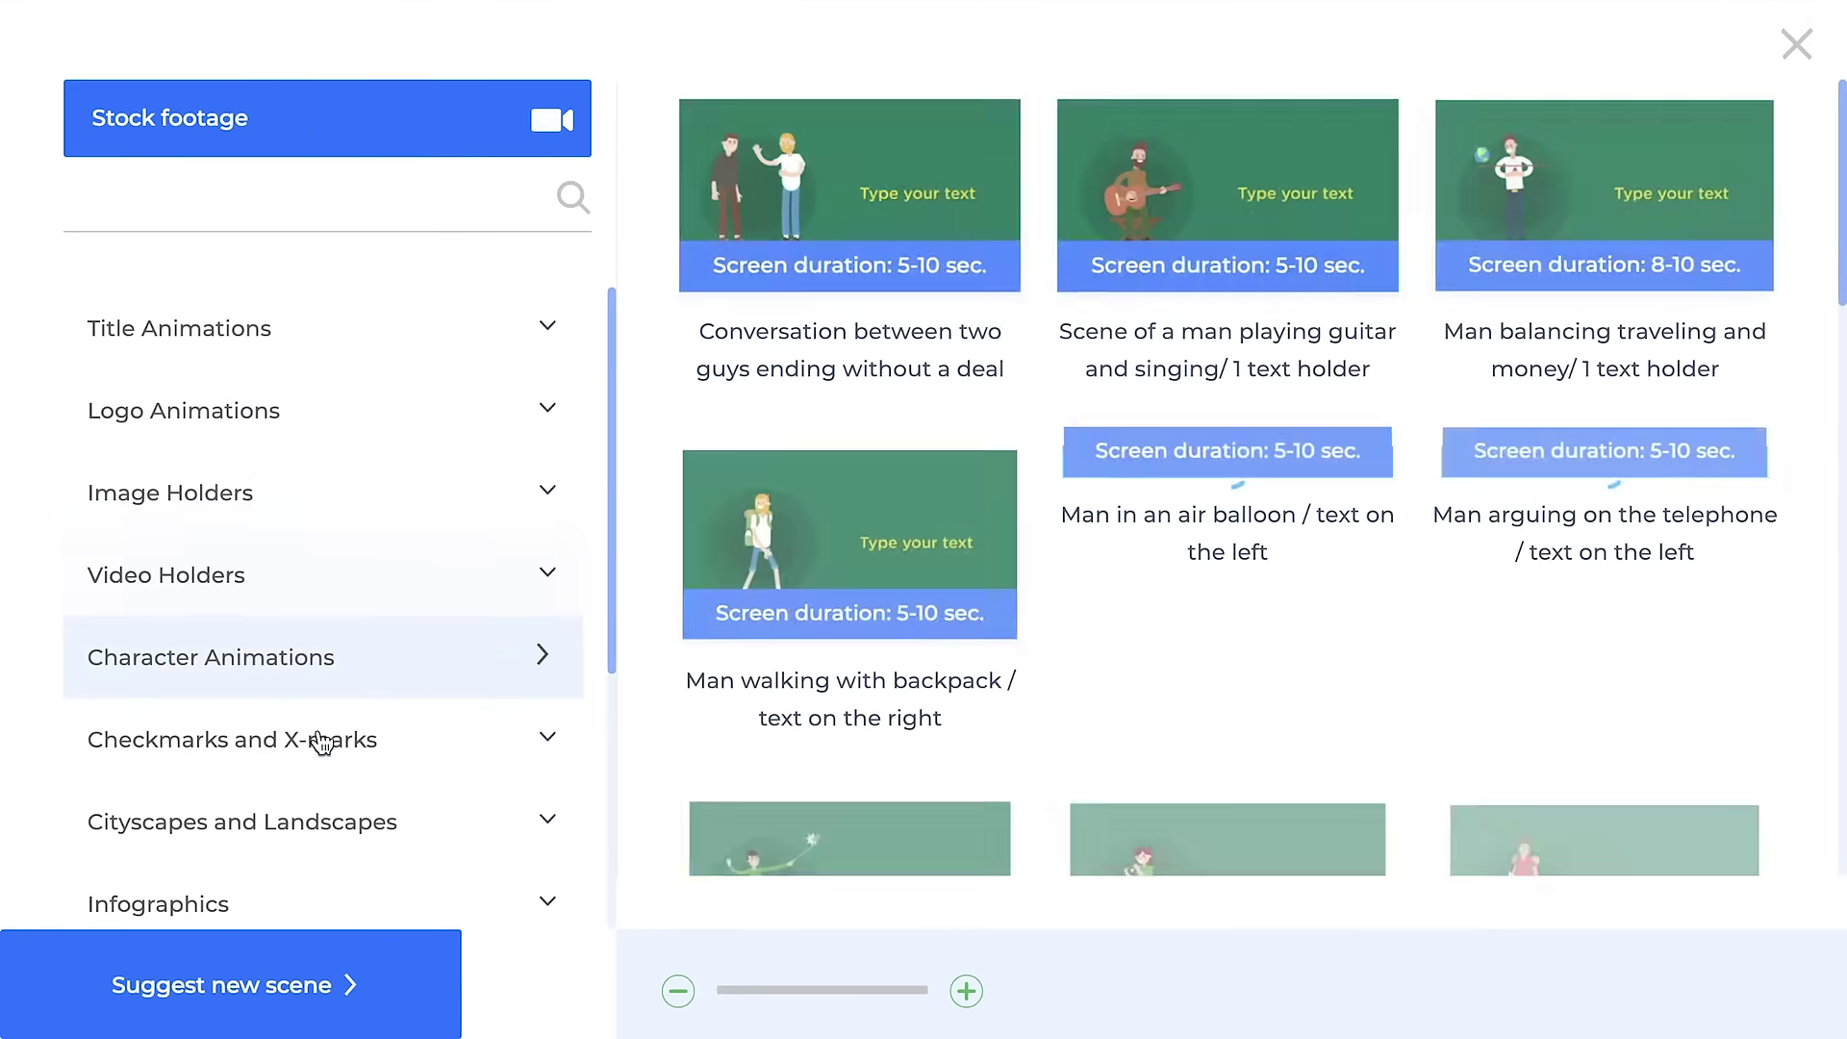
pyautogui.click(321, 743)
pyautogui.click(330, 843)
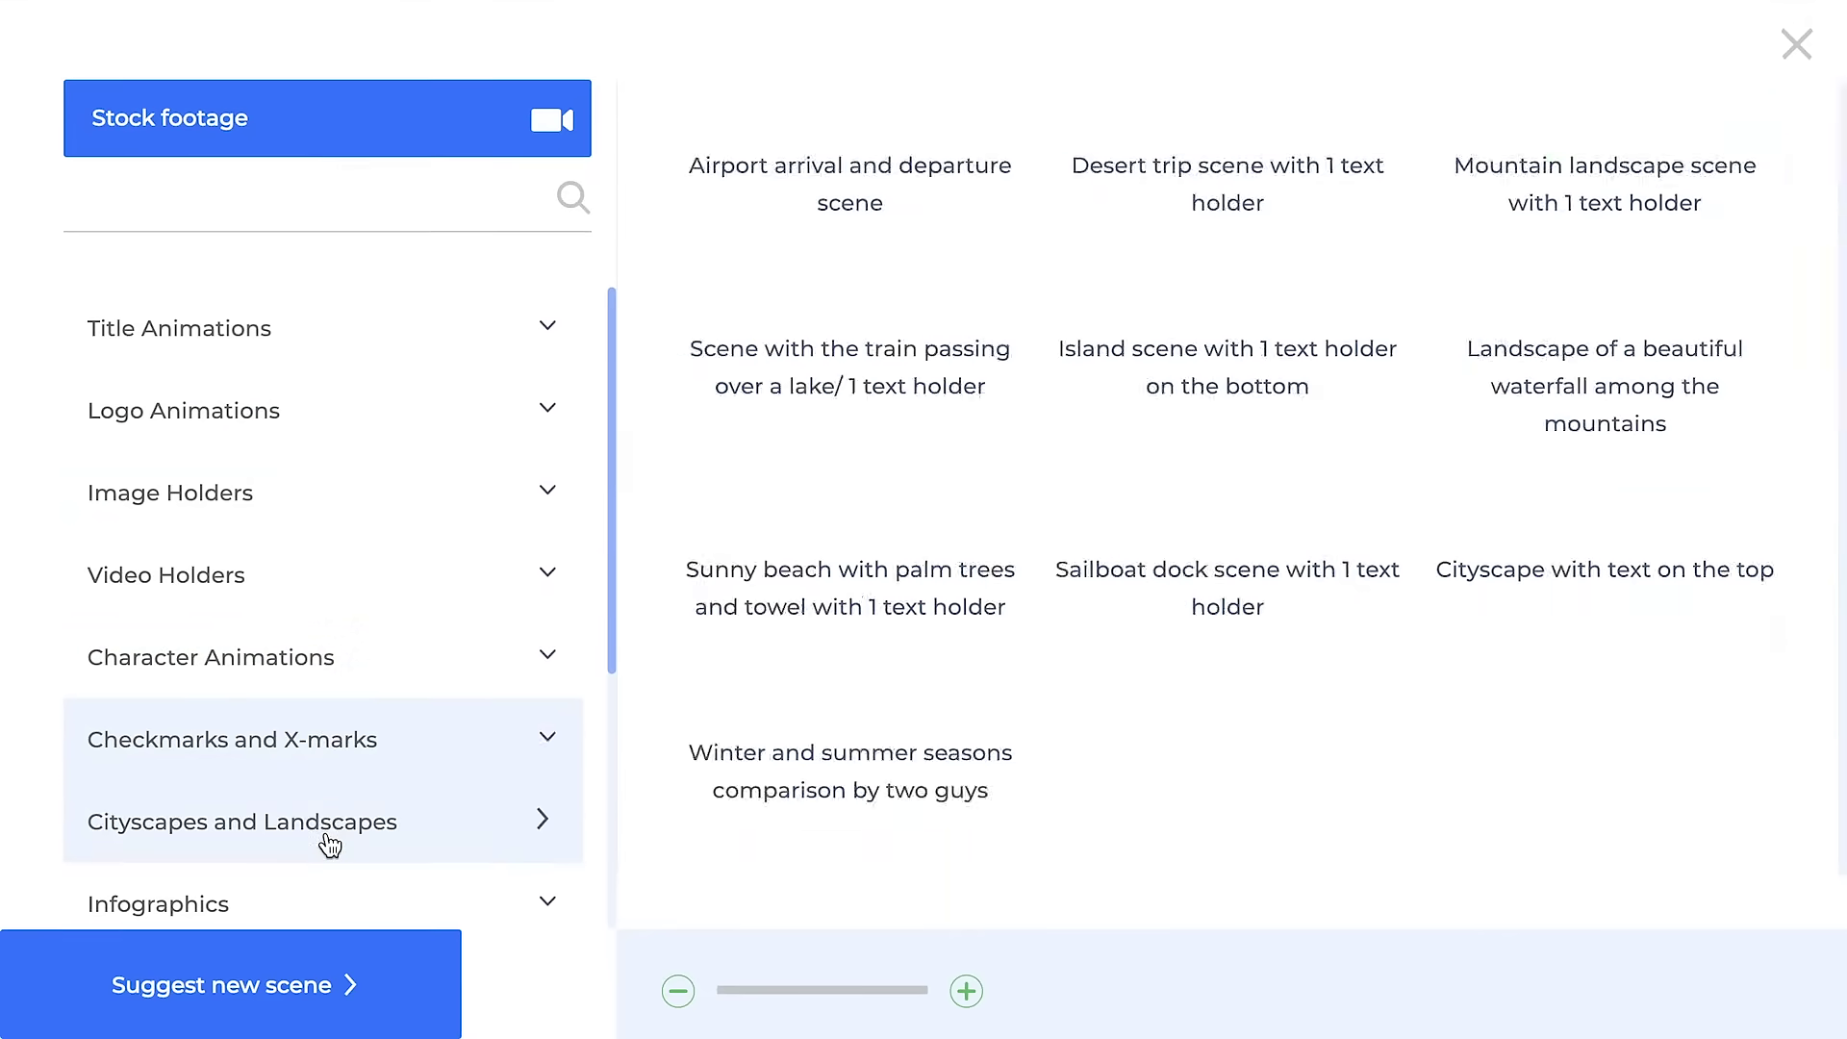
# Bring up the Stock footage keyword search.
pyautogui.scroll(-5, 410, 462)
pyautogui.scroll(1, 413, 462)
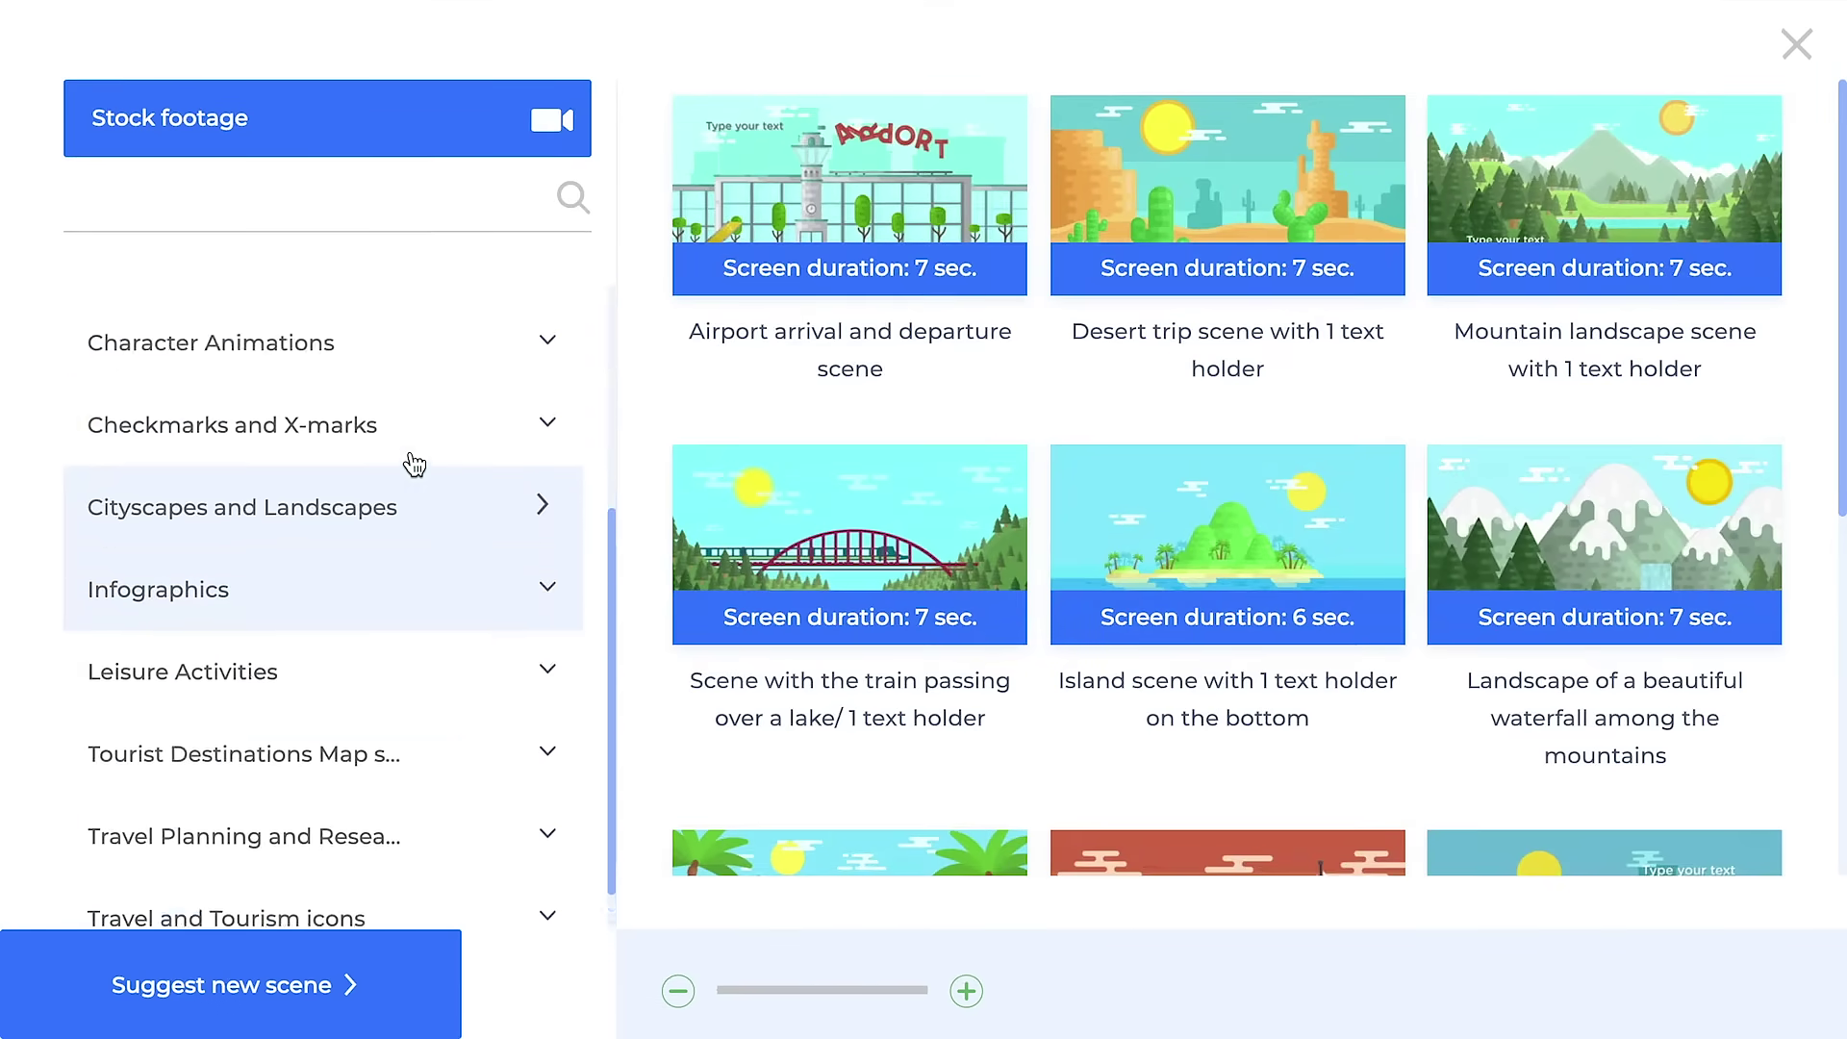
pyautogui.scroll(3, 409, 384)
pyautogui.click(349, 123)
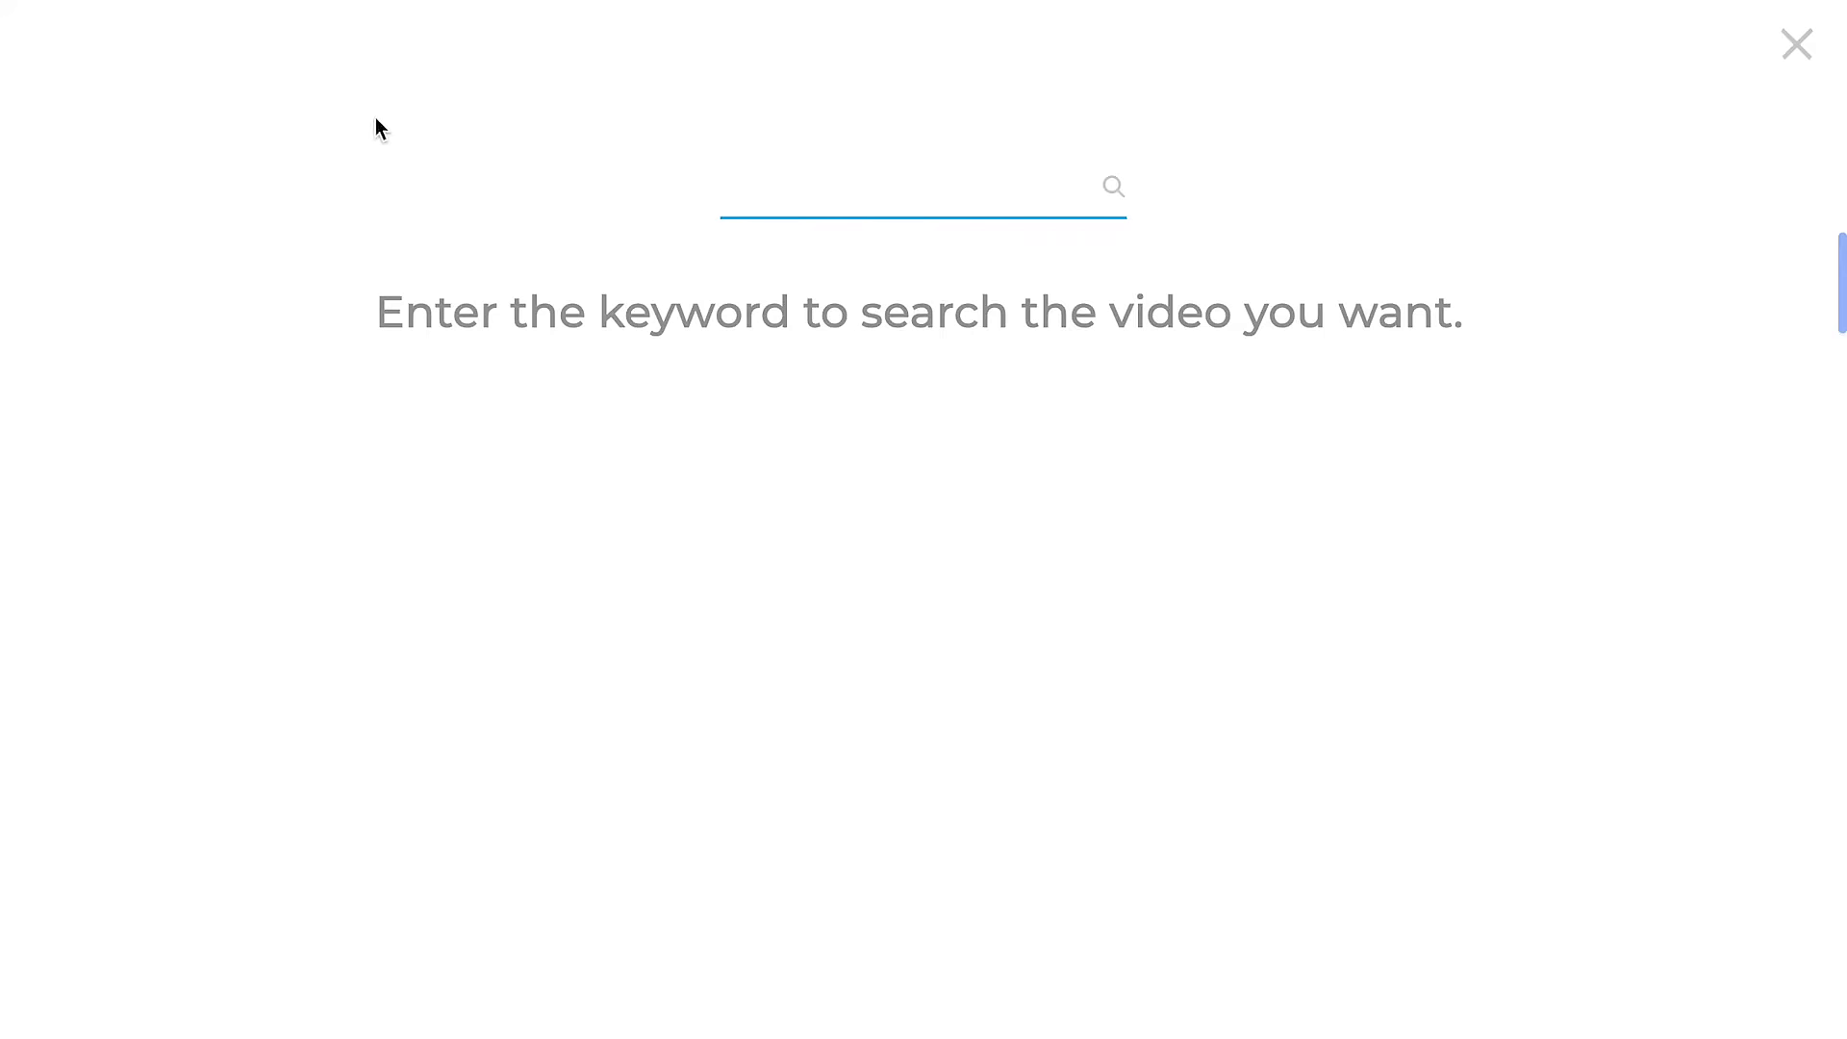
# Search stock footage for 'video', then 'pie', browse the food clips and close the search.
pyautogui.write('video')
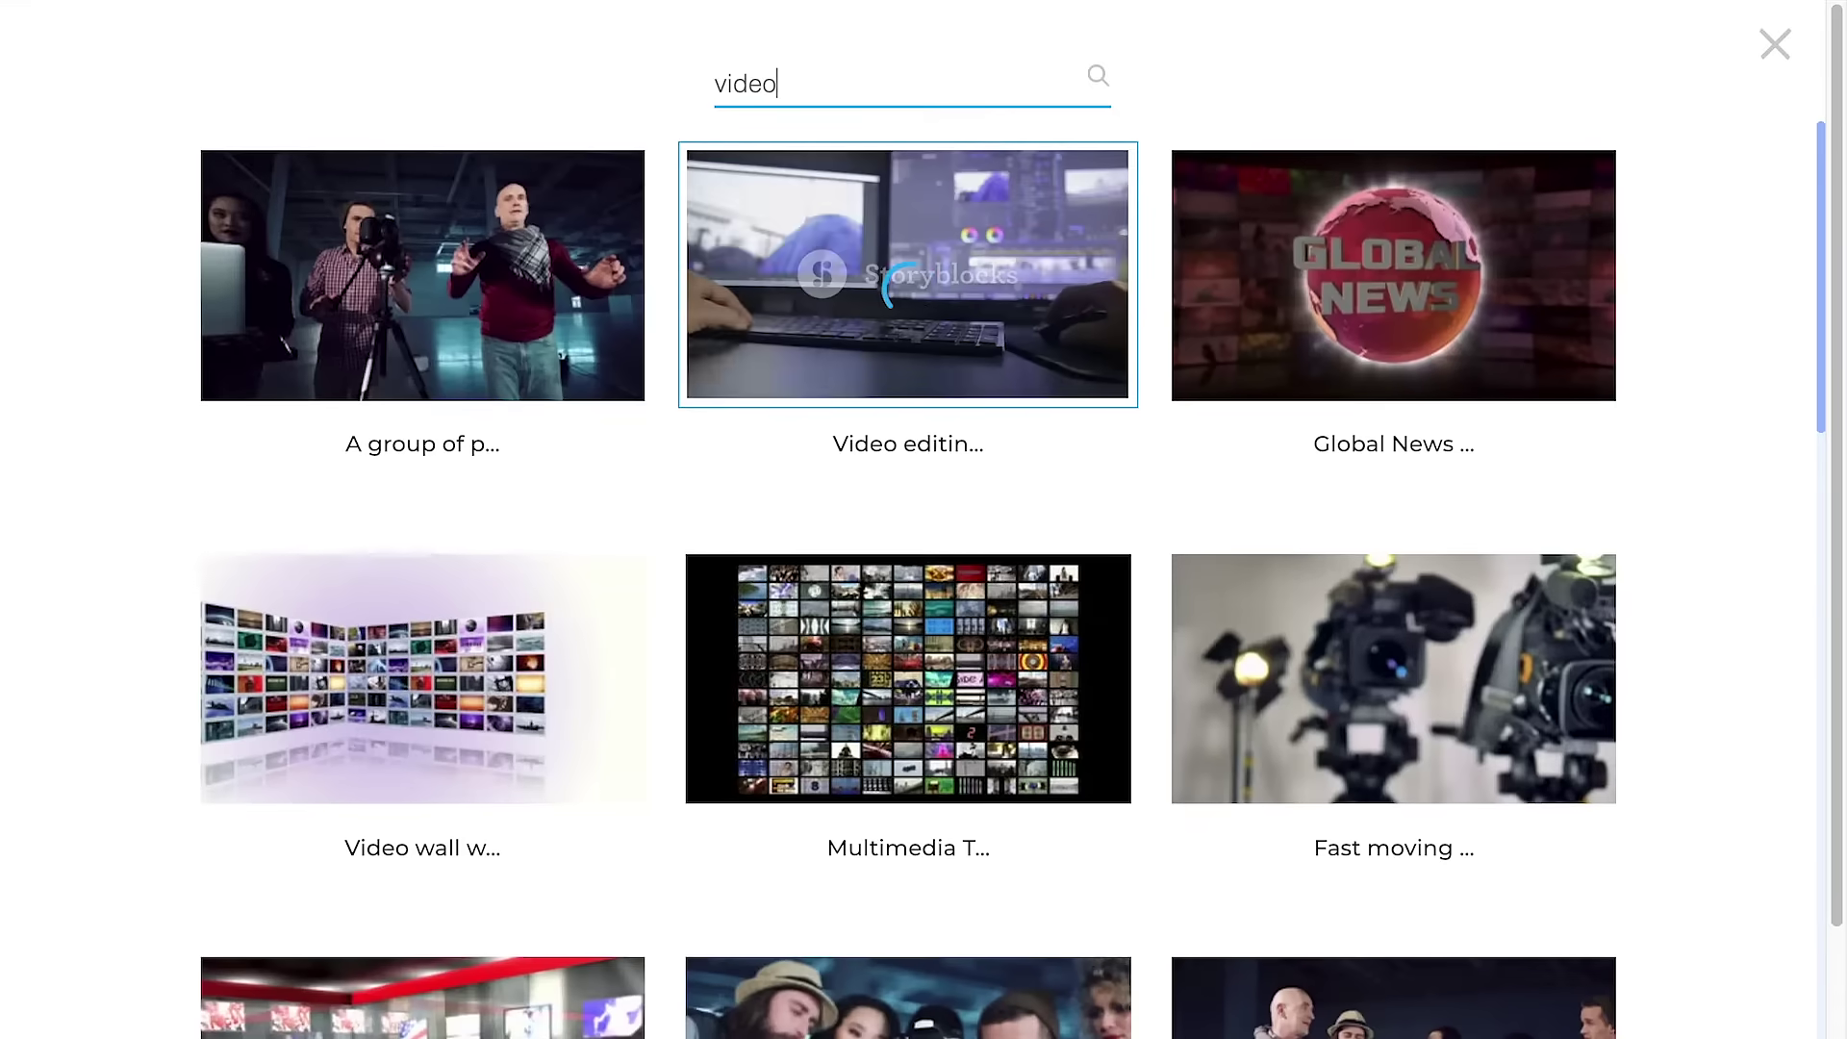
pyautogui.scroll(-2, 655, 548)
pyautogui.scroll(-9, 653, 557)
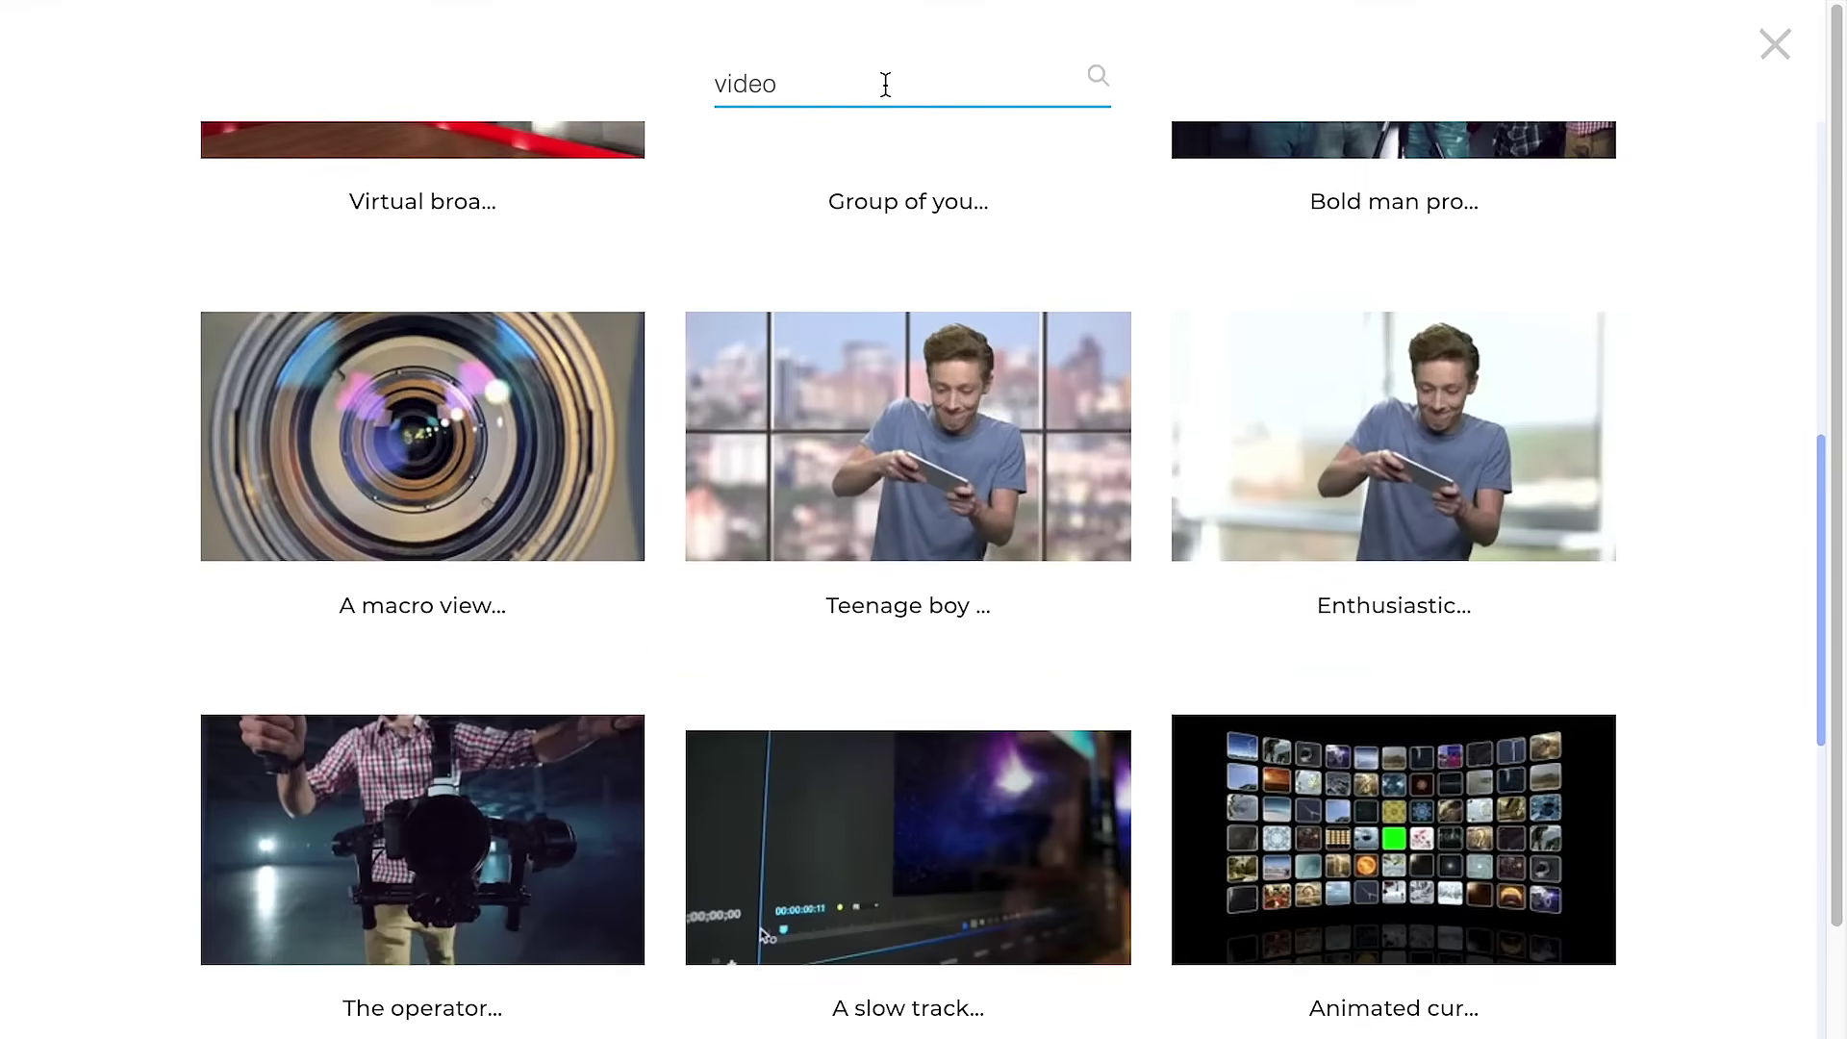
pyautogui.doubleClick(713, 87)
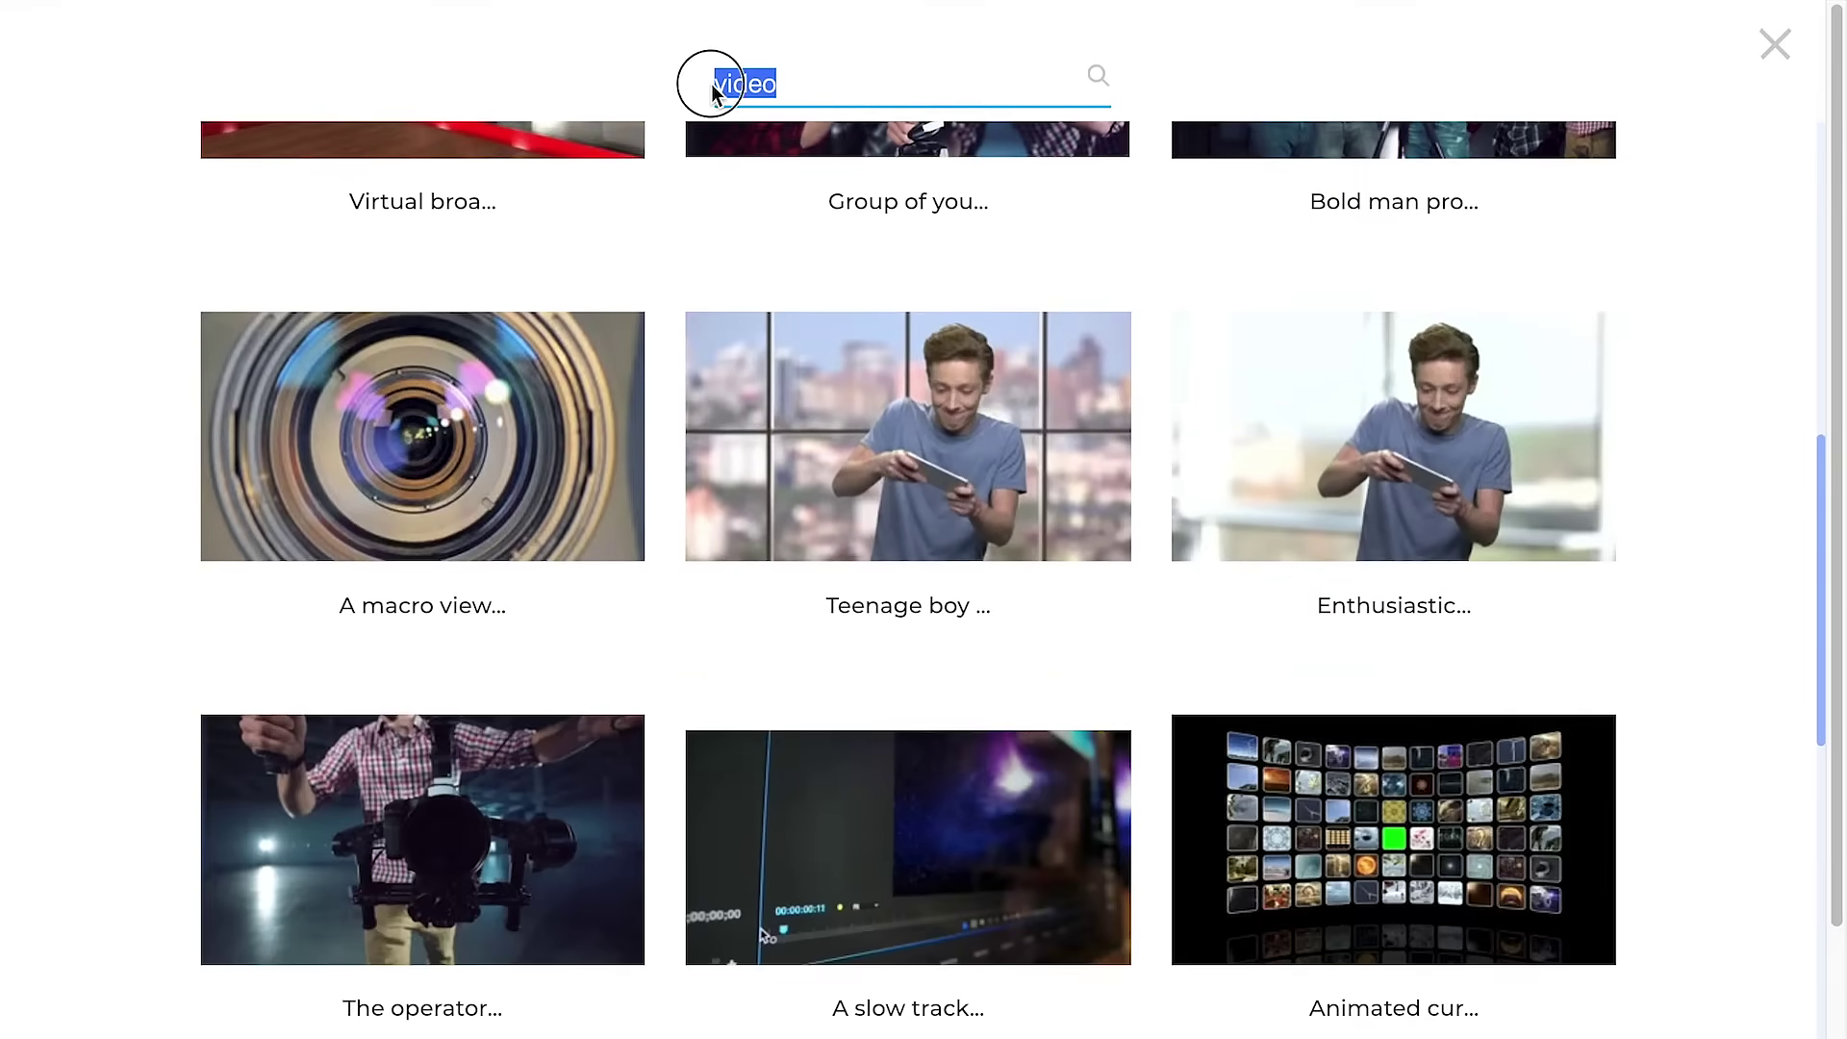
pyautogui.write('pie')
pyautogui.press('Return')
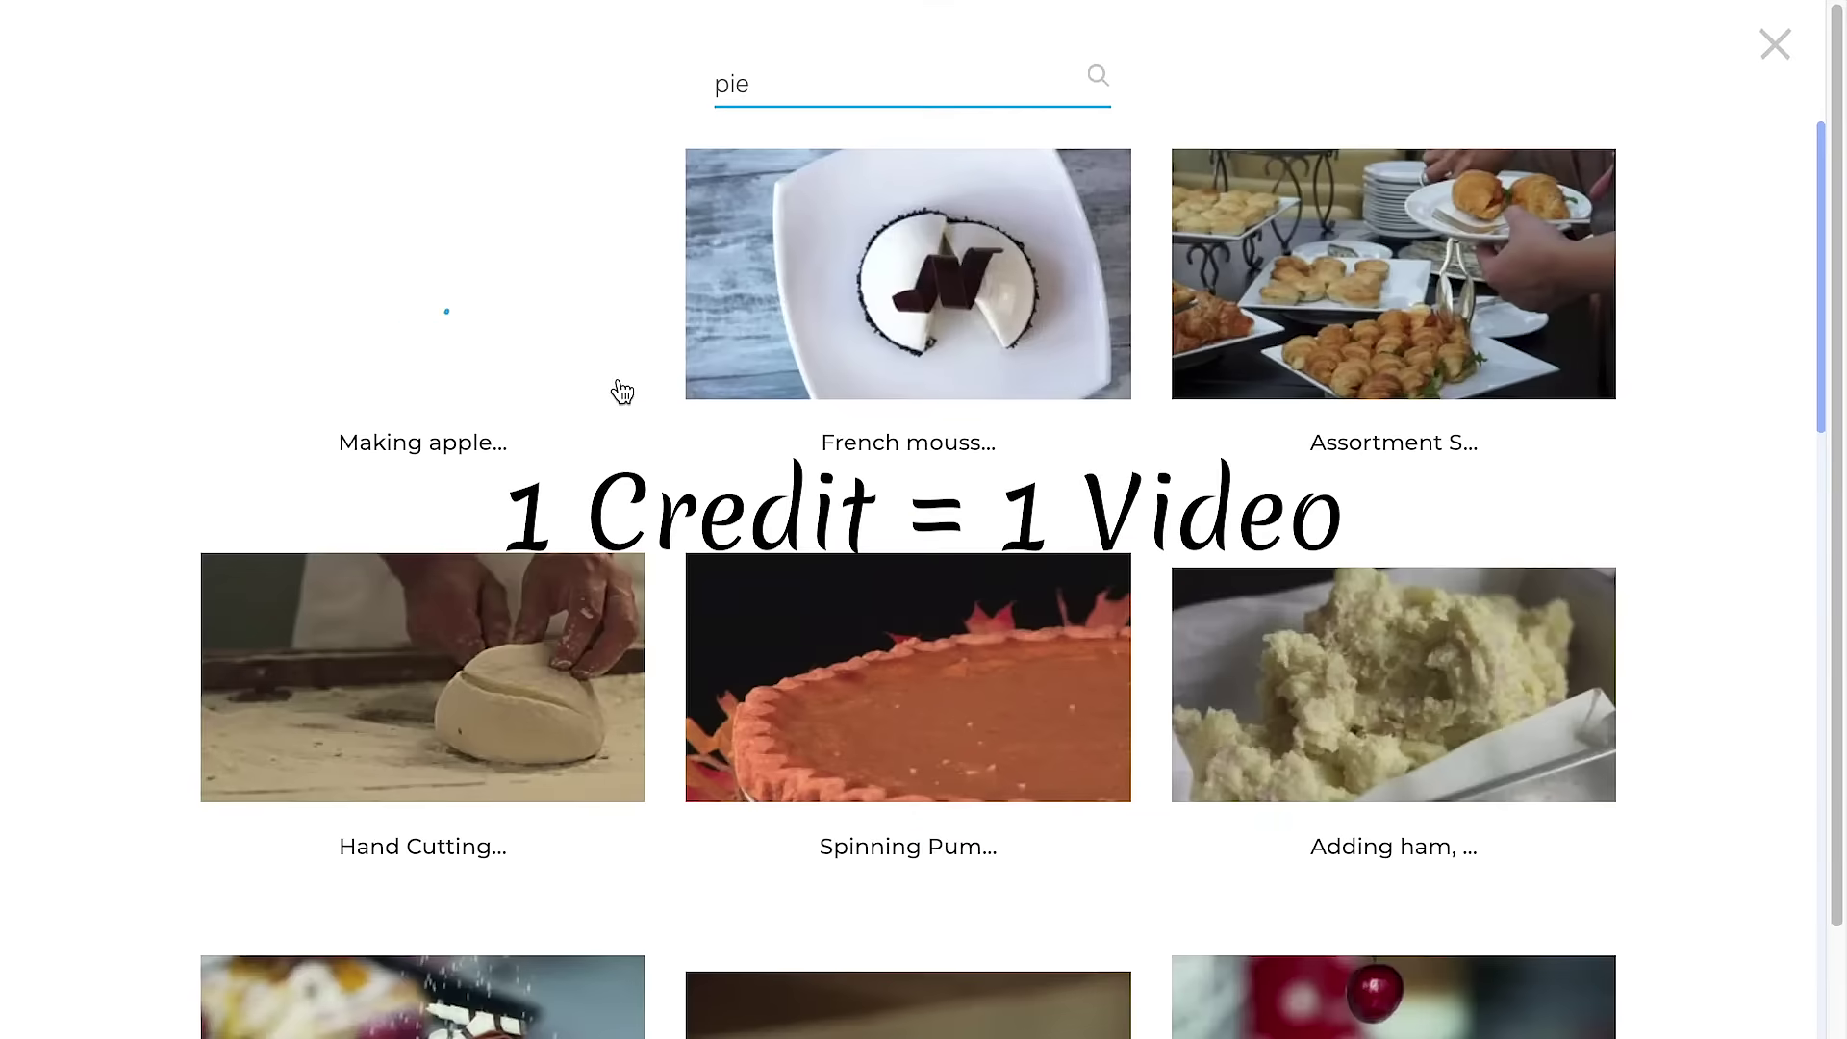
pyautogui.scroll(-9, 640, 414)
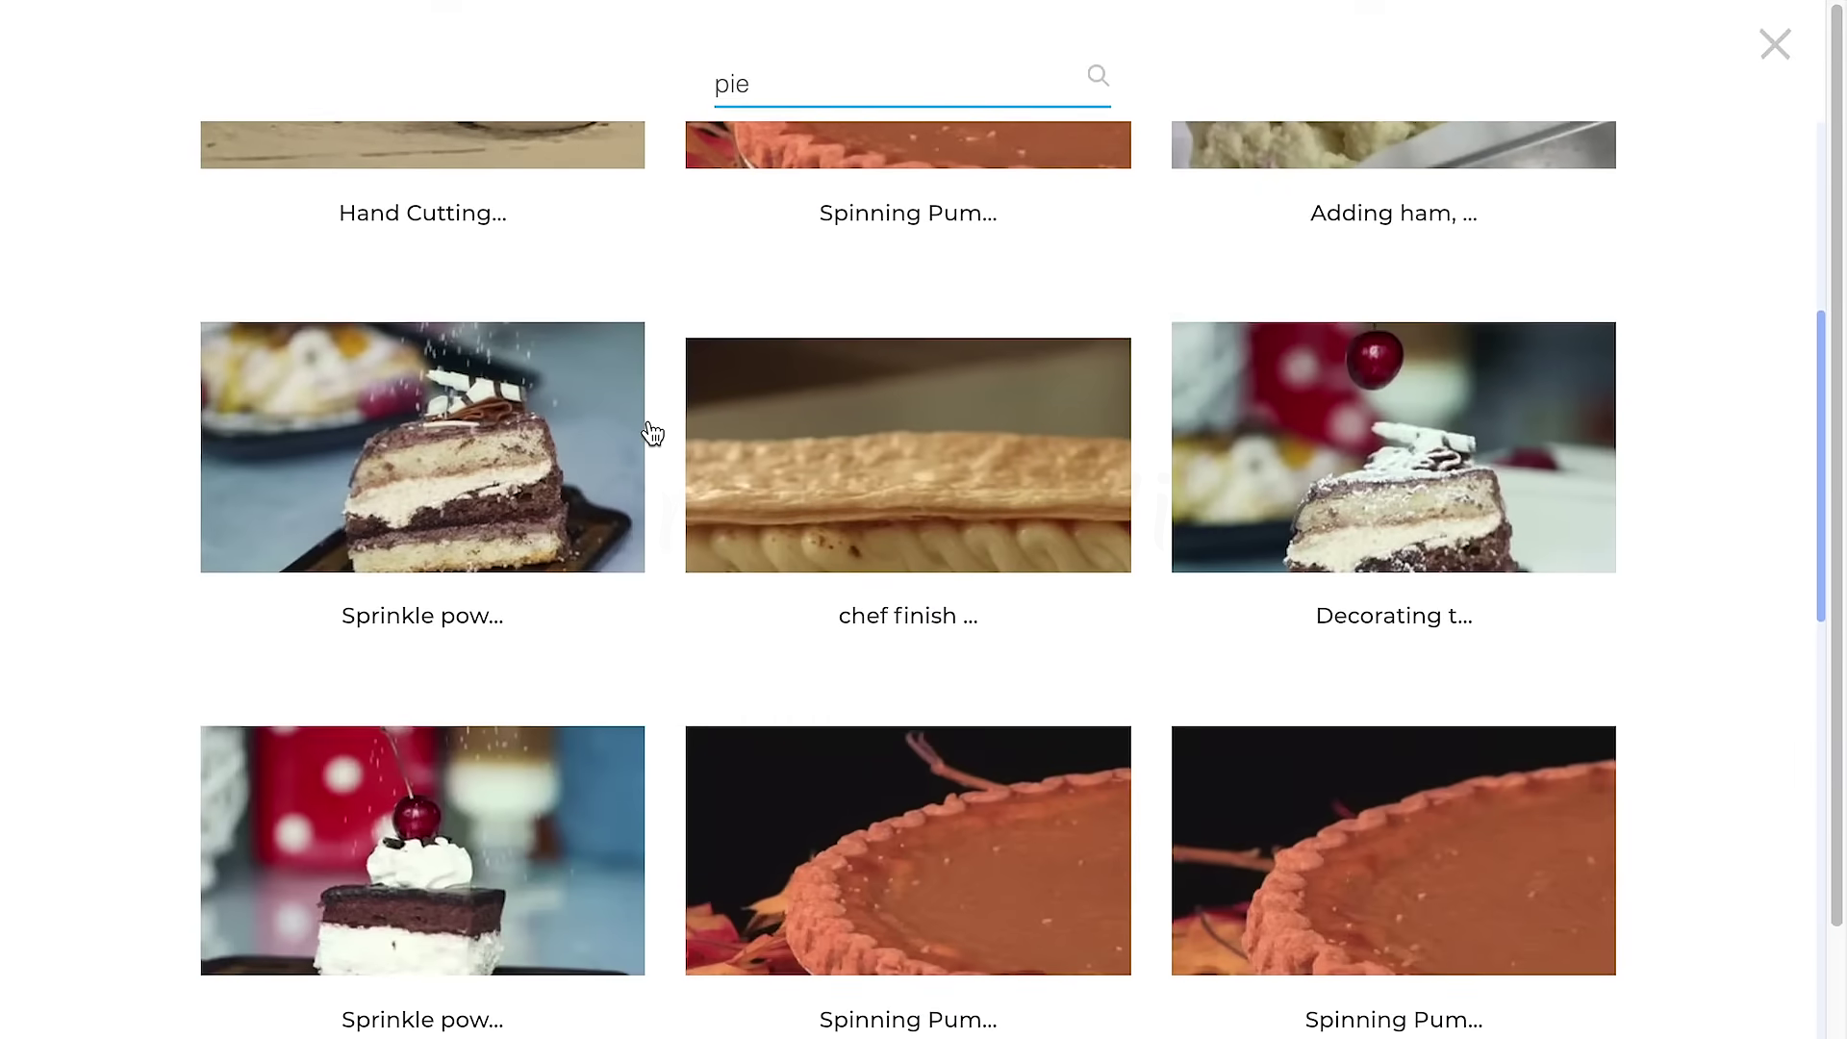
pyautogui.scroll(10, 650, 432)
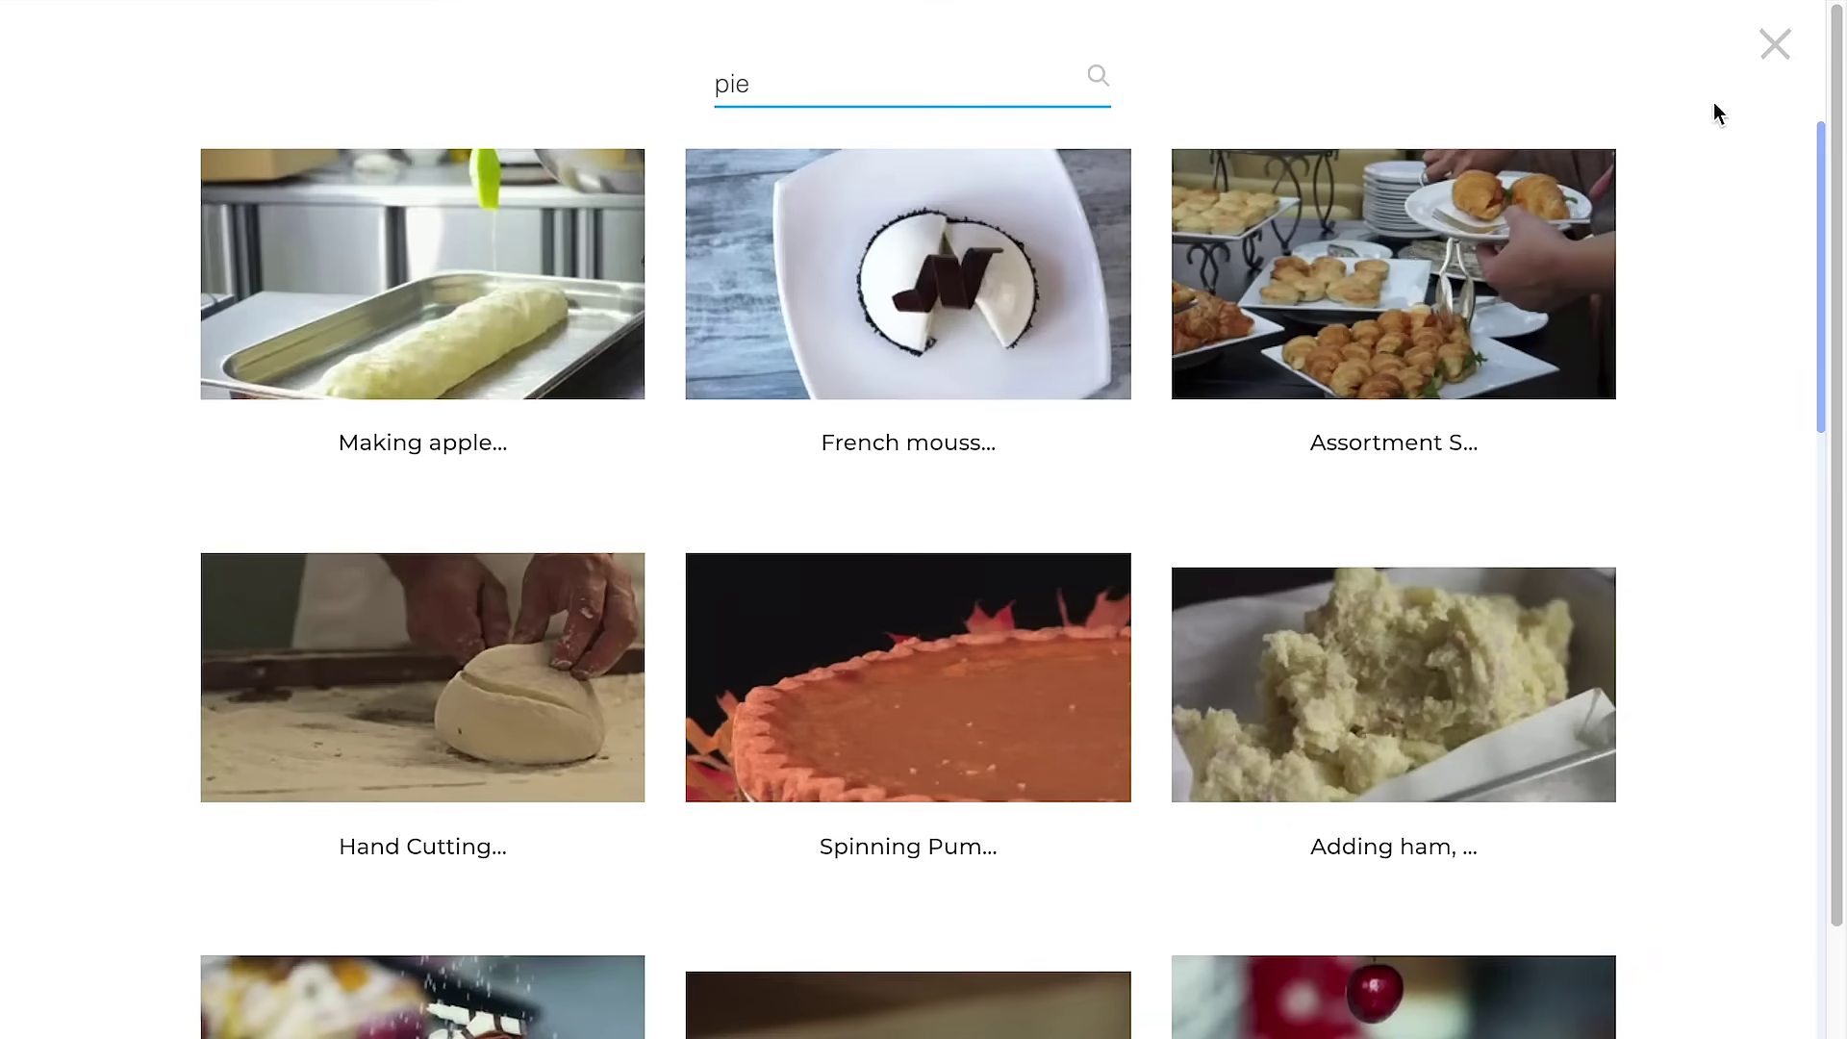
pyautogui.click(1773, 57)
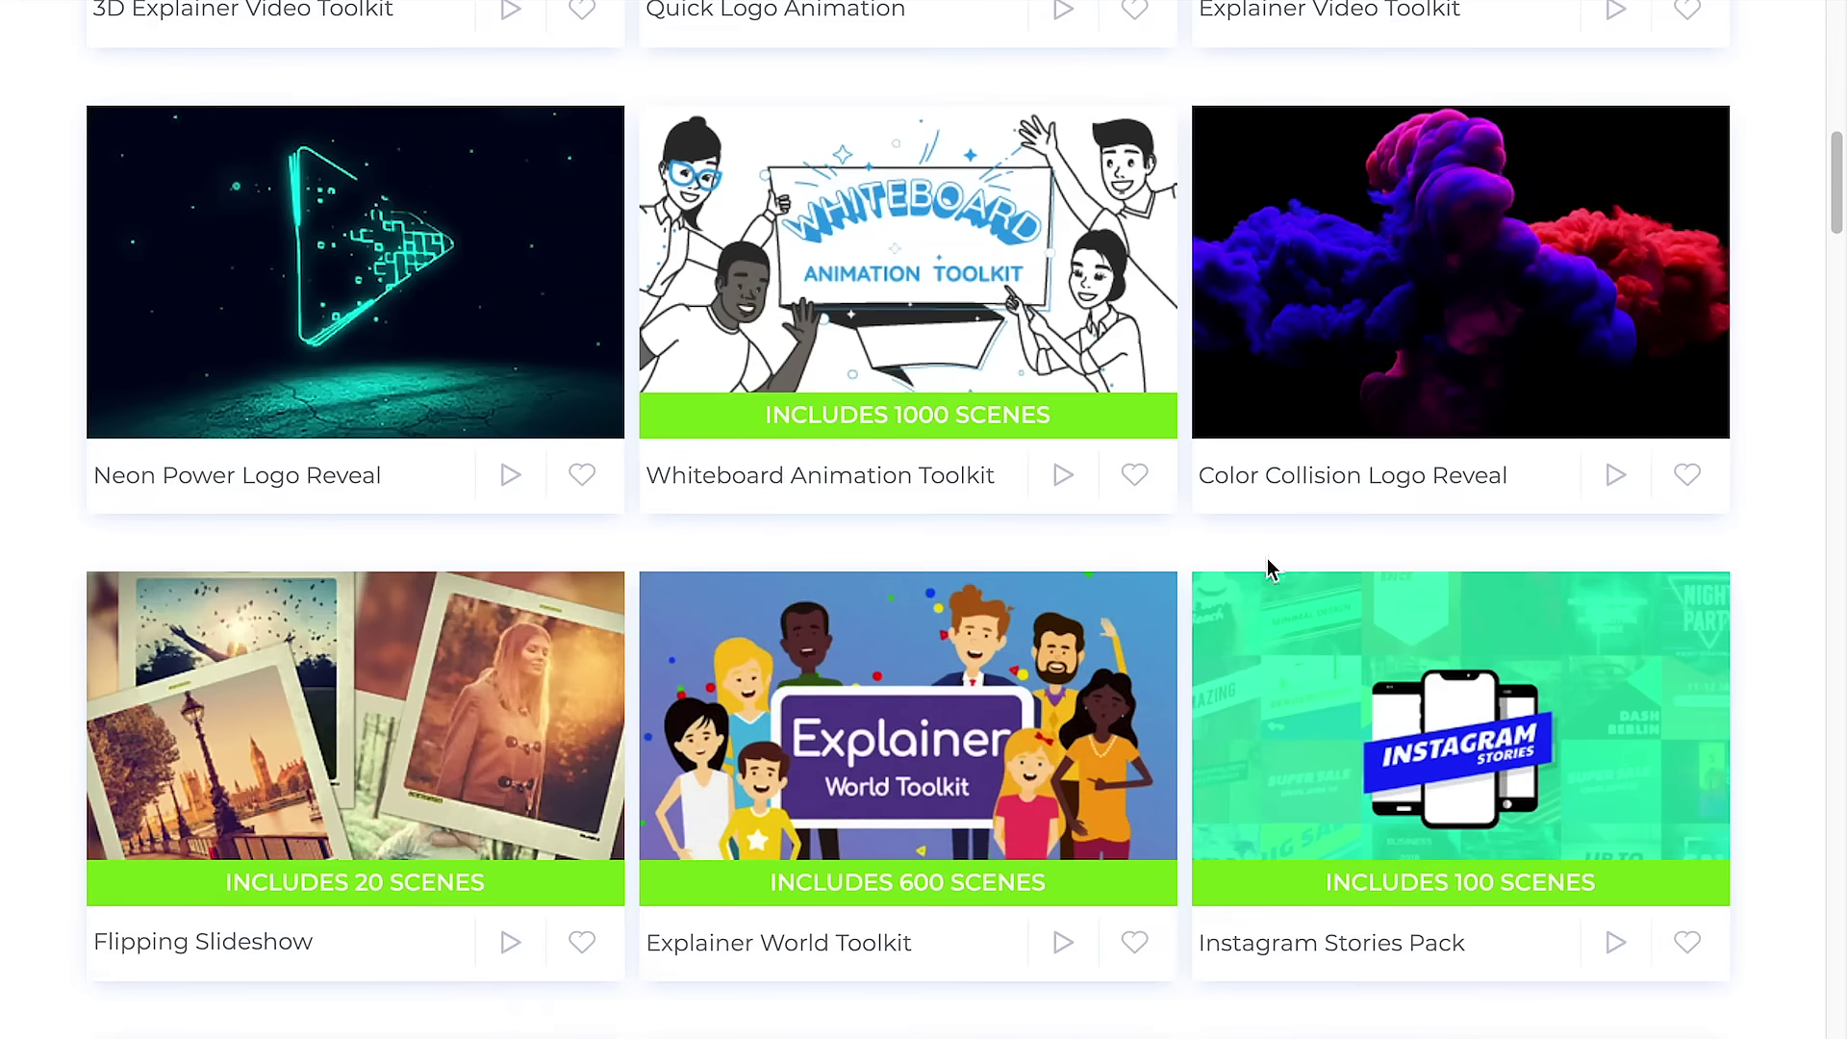
# Start a new video from the Explainer World Toolkit template.
pyautogui.click(977, 683)
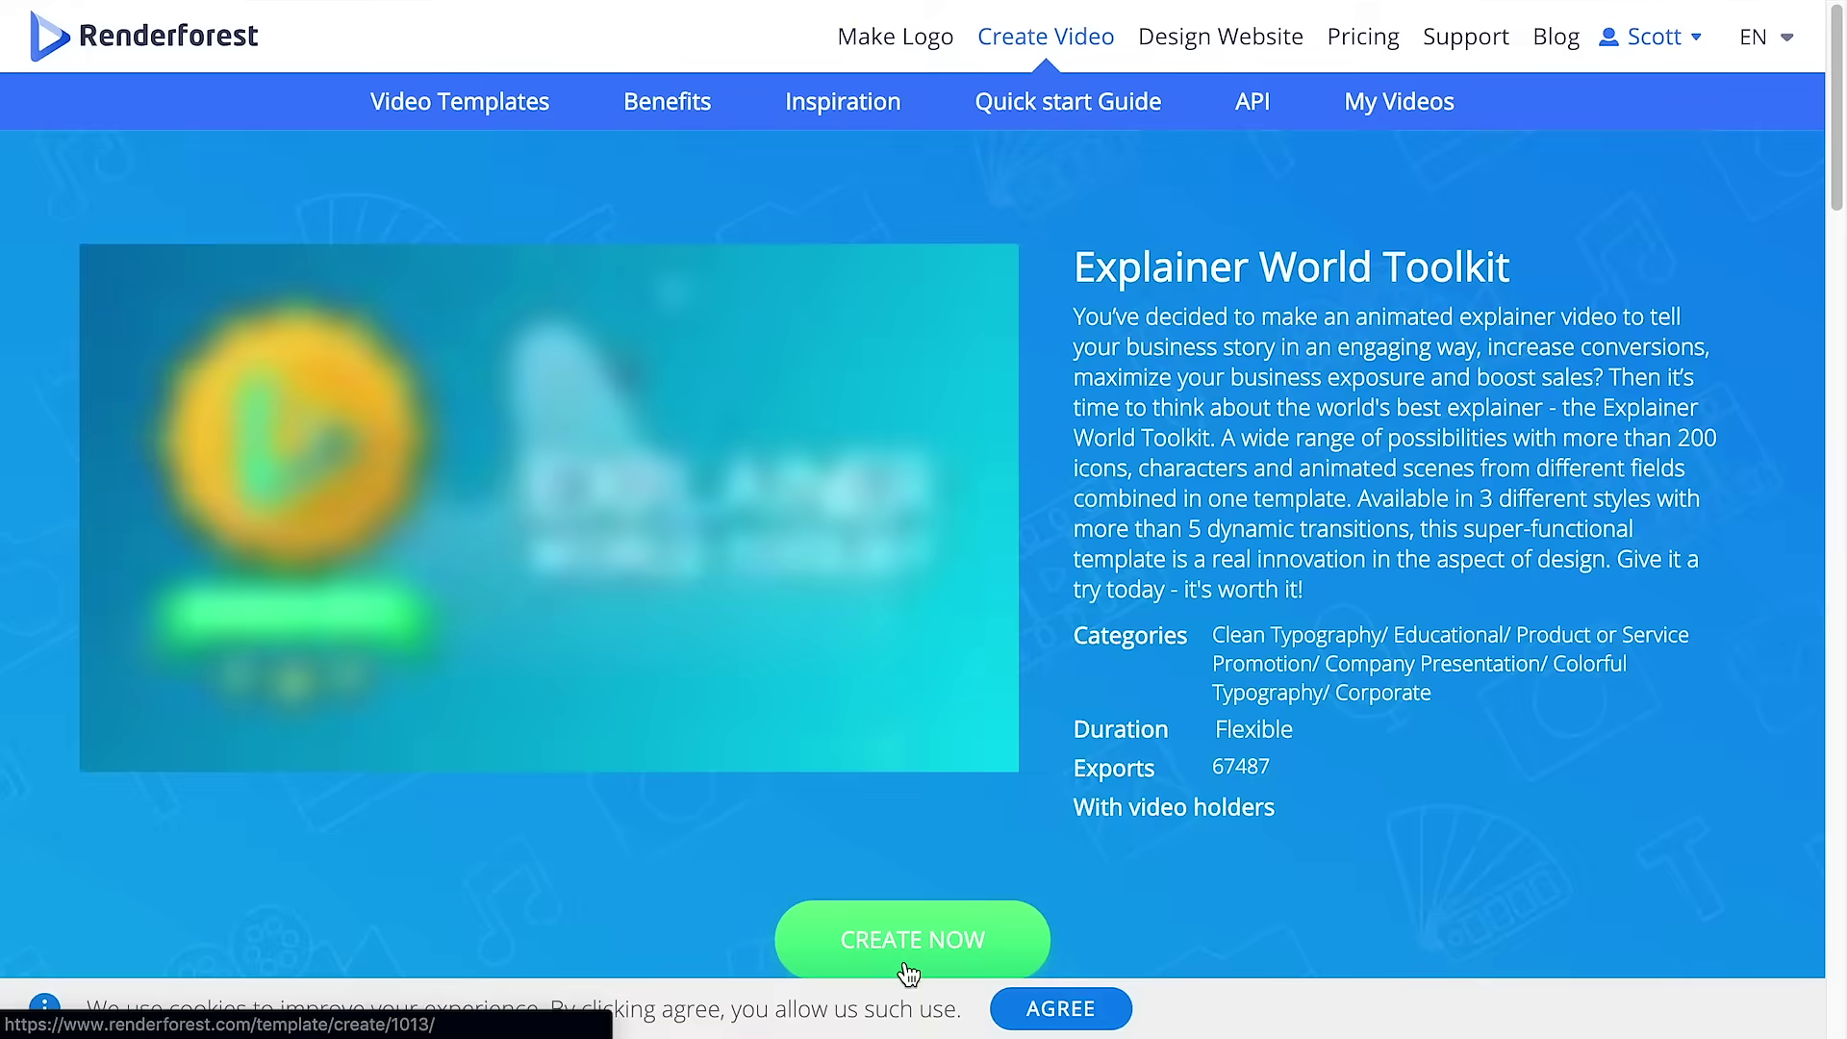
pyautogui.click(904, 961)
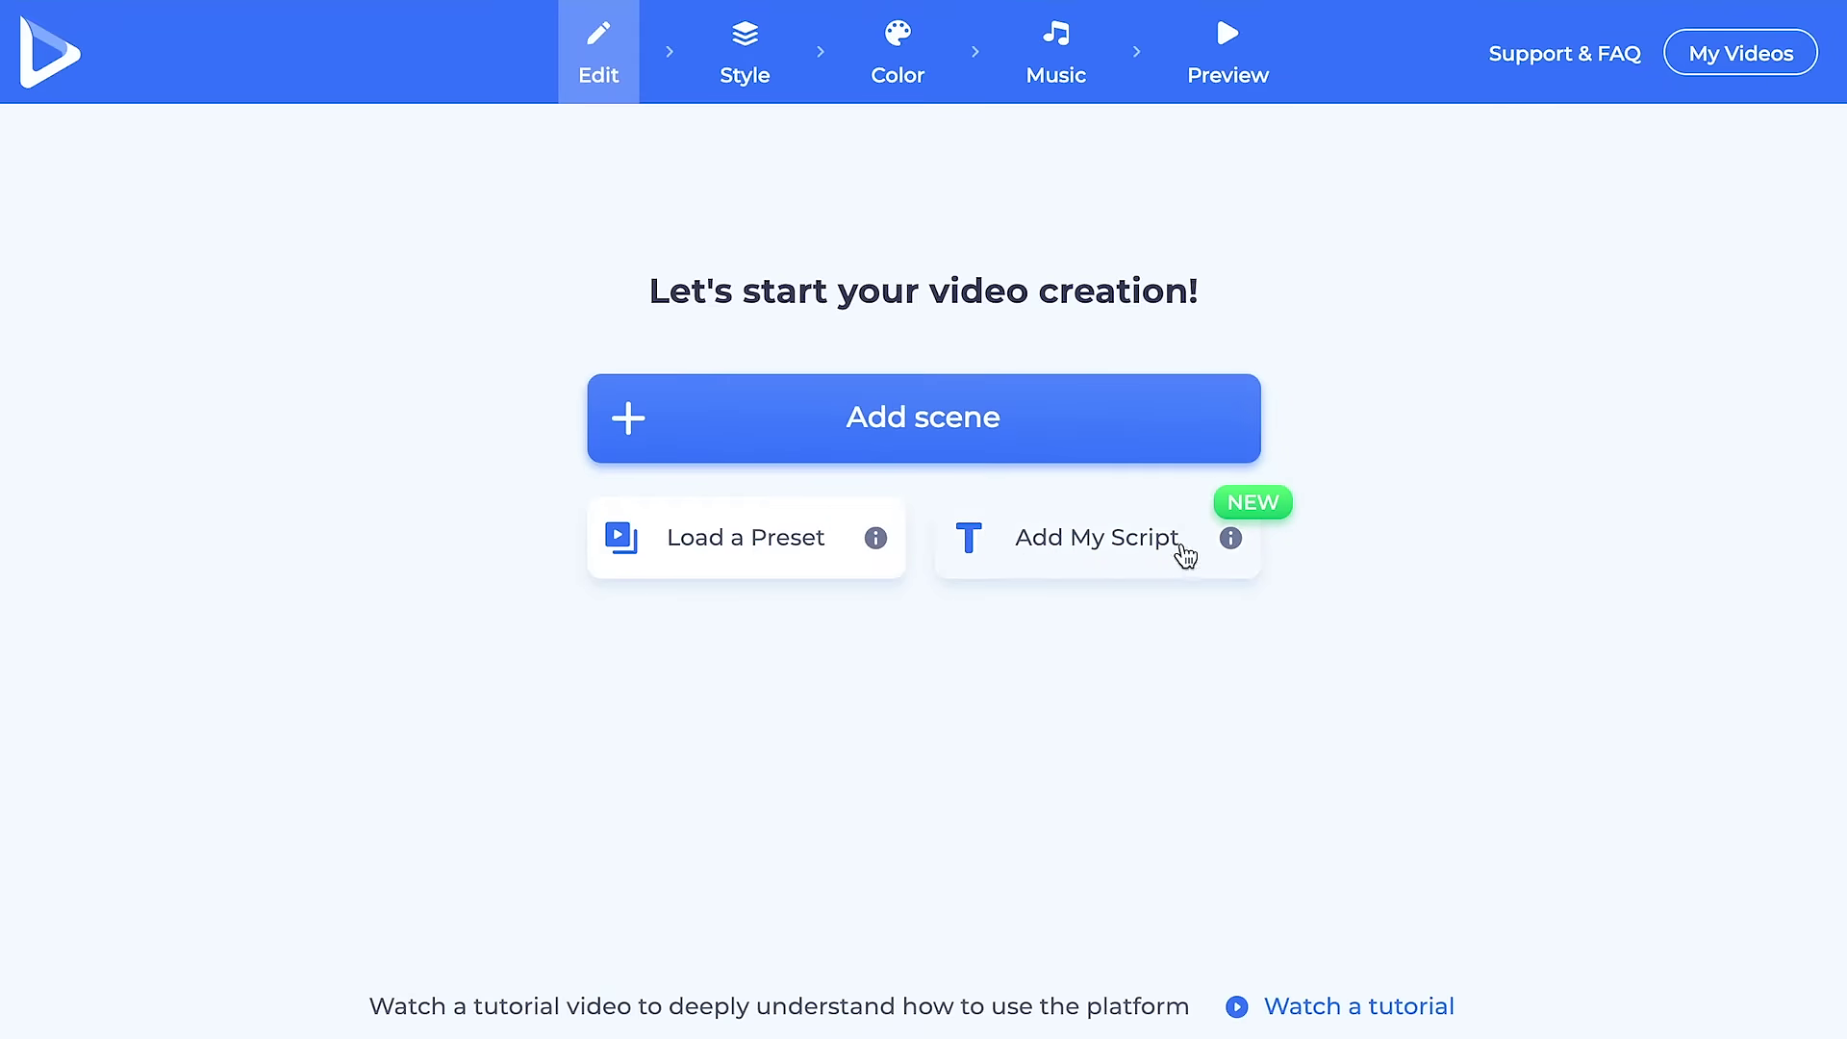
# Begin a script-based project with the text 'Add', then close and discard the script.
pyautogui.click(1152, 574)
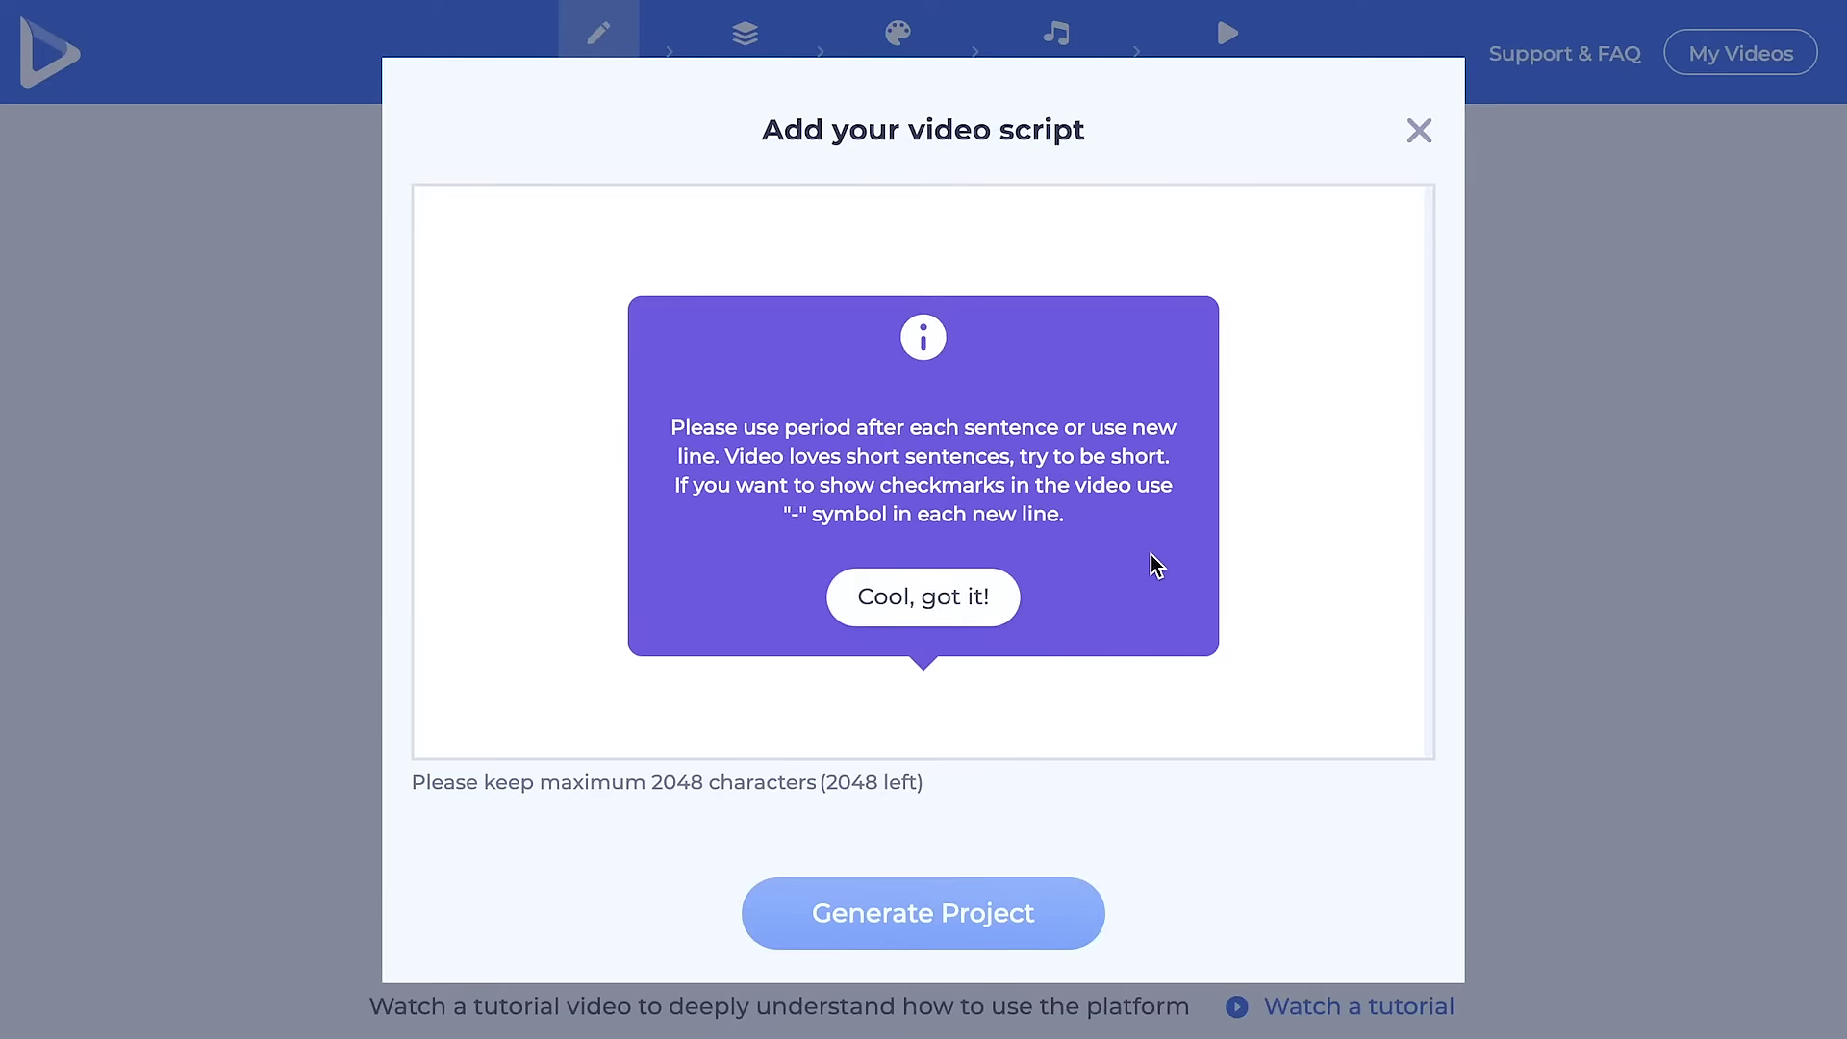
pyautogui.click(957, 596)
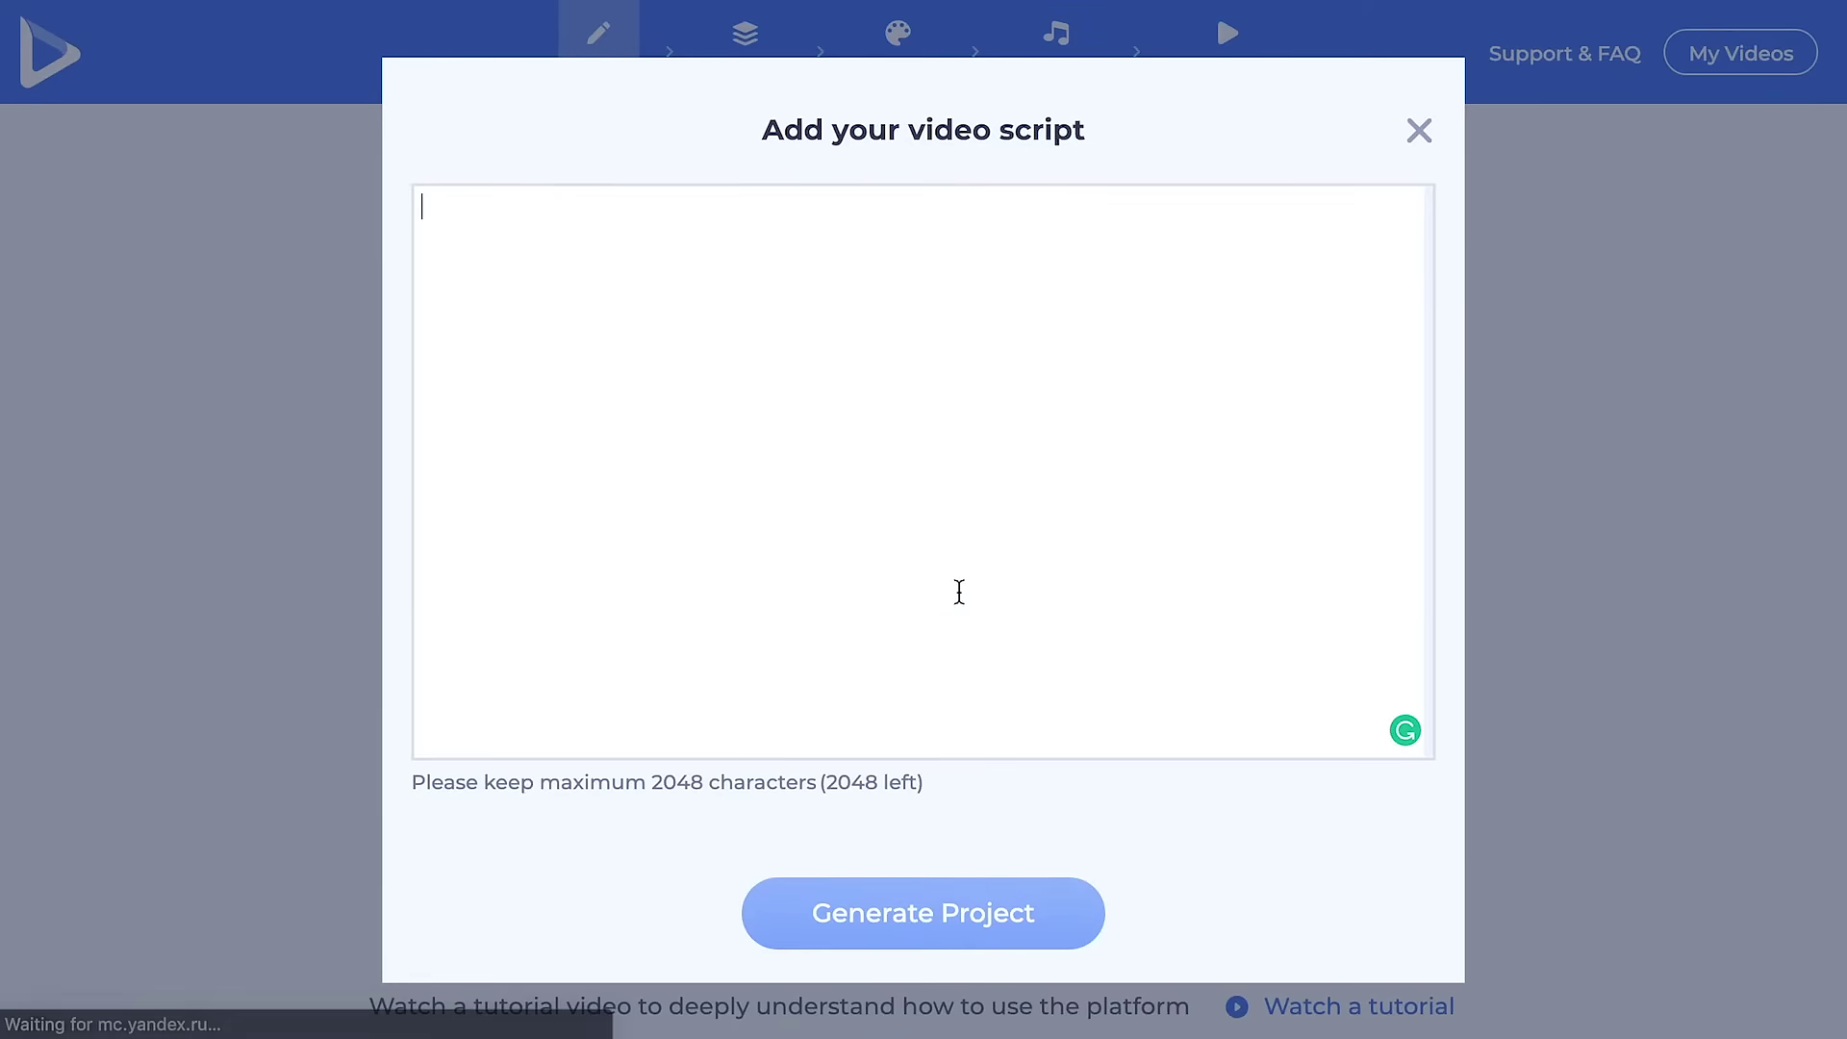
pyautogui.write('Add script here!')
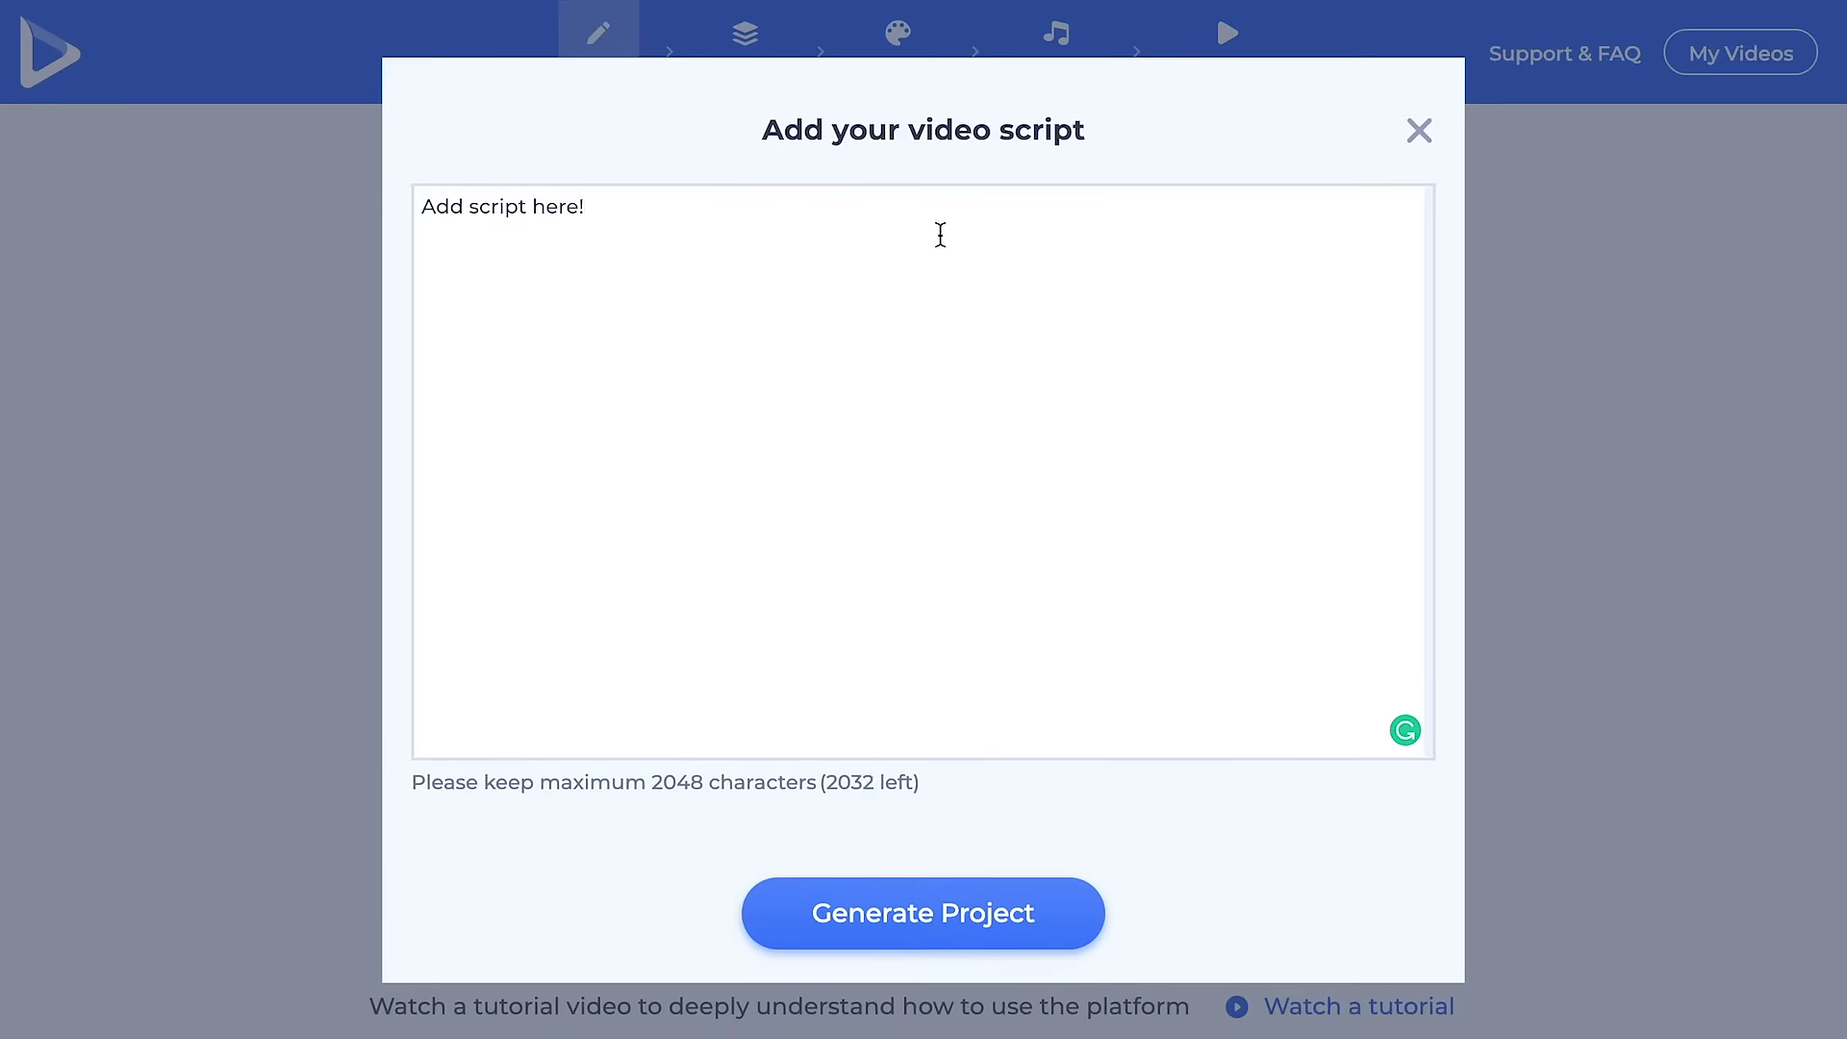
pyautogui.click(1419, 133)
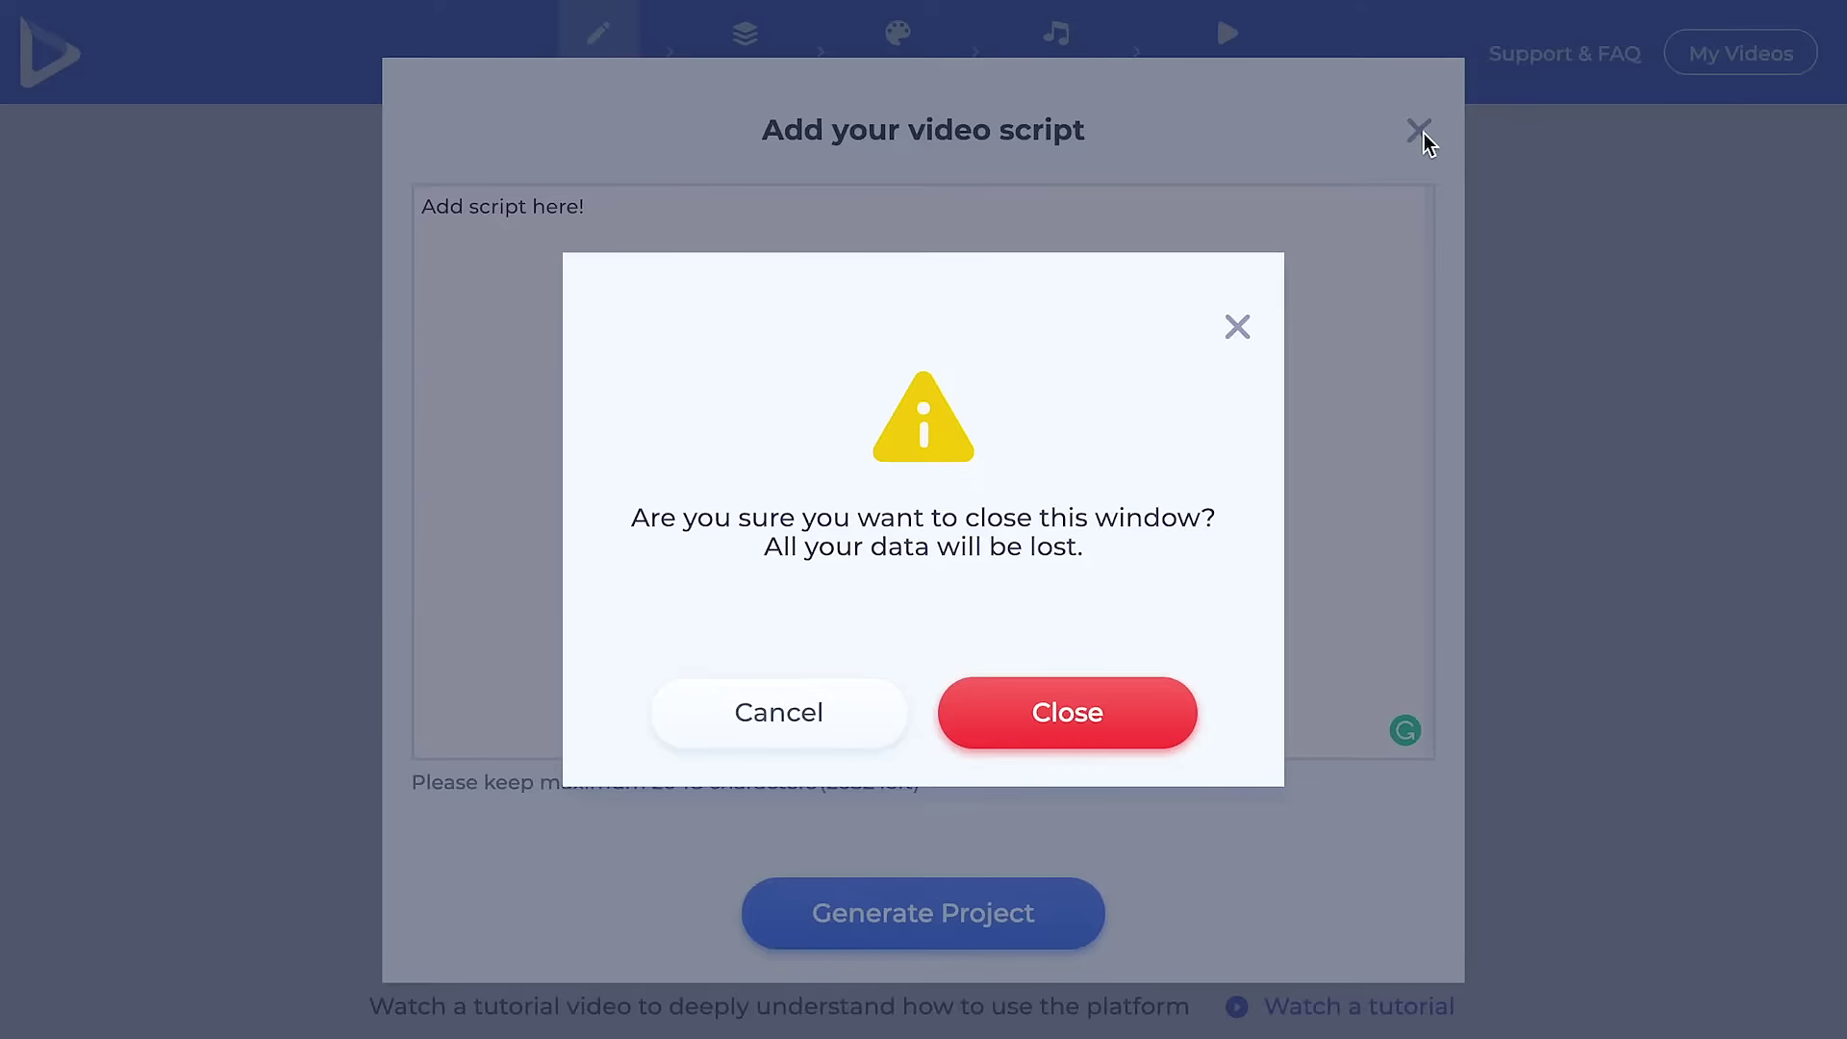
pyautogui.click(1084, 734)
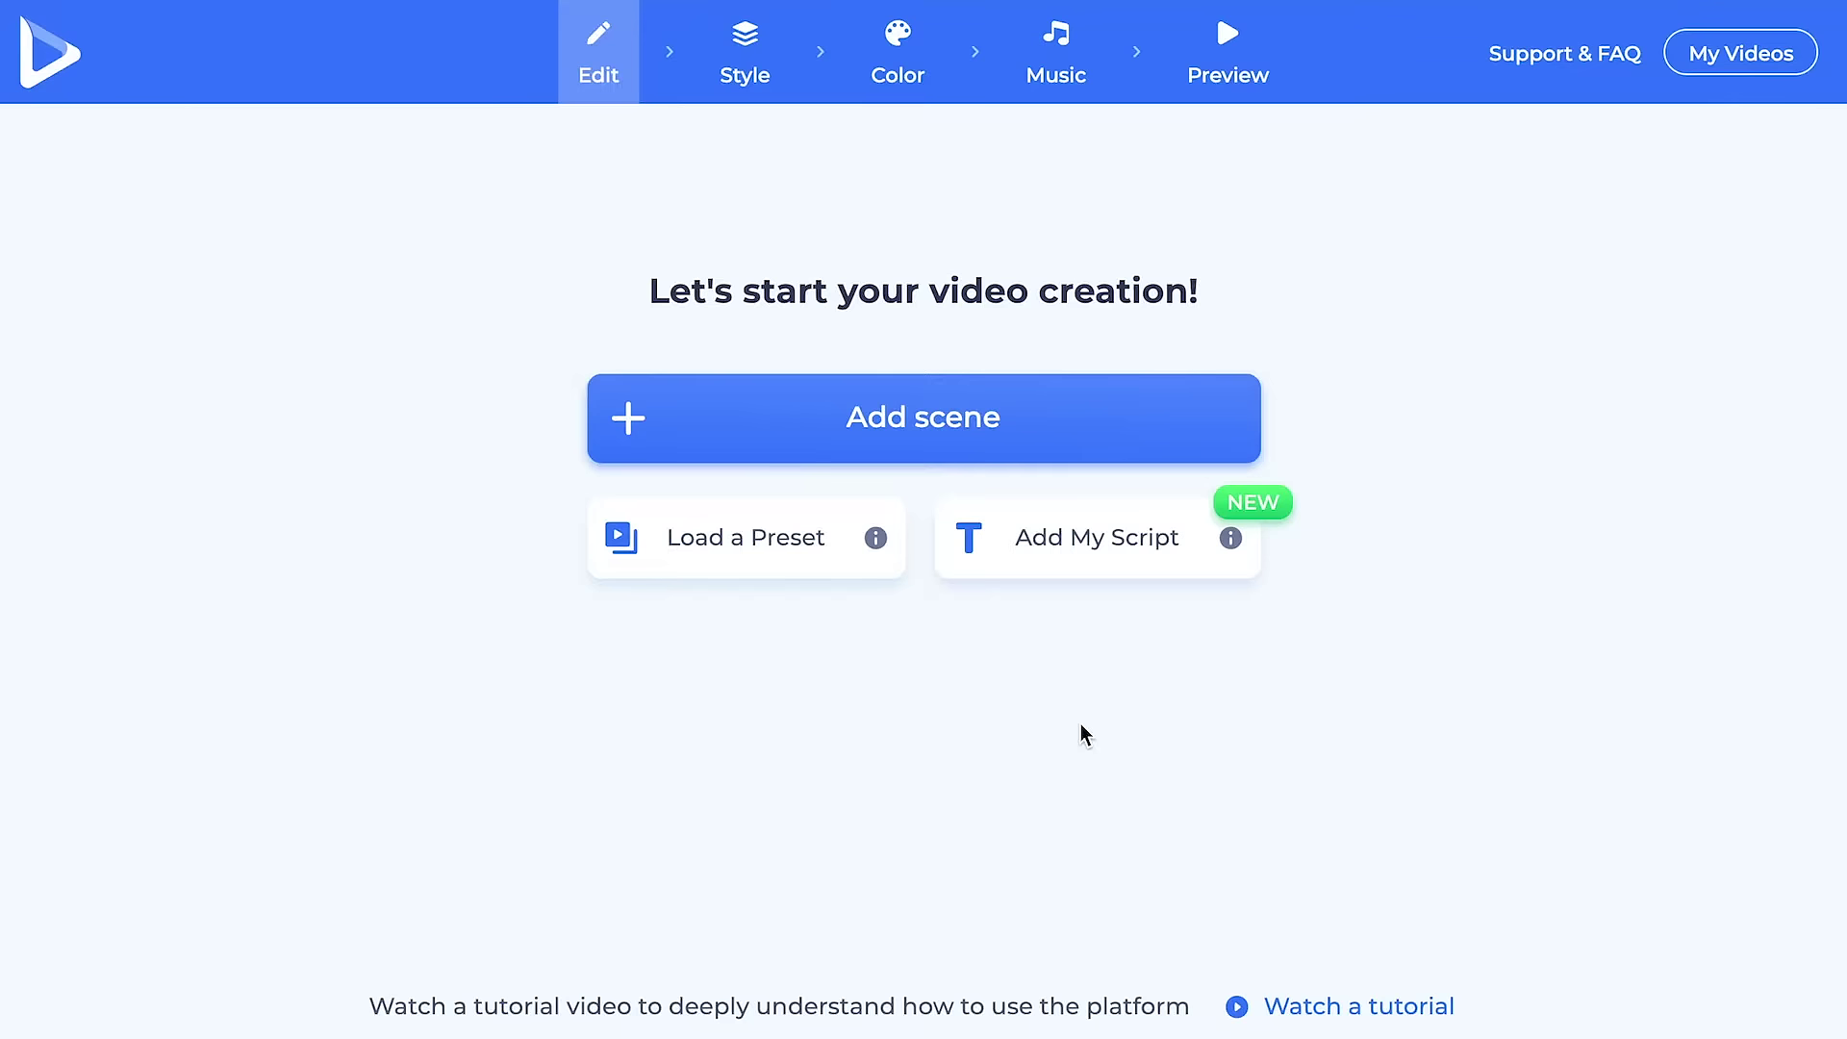
# Insert three Male Character Animation scenes, including the man at a blackboard.
pyautogui.click(916, 449)
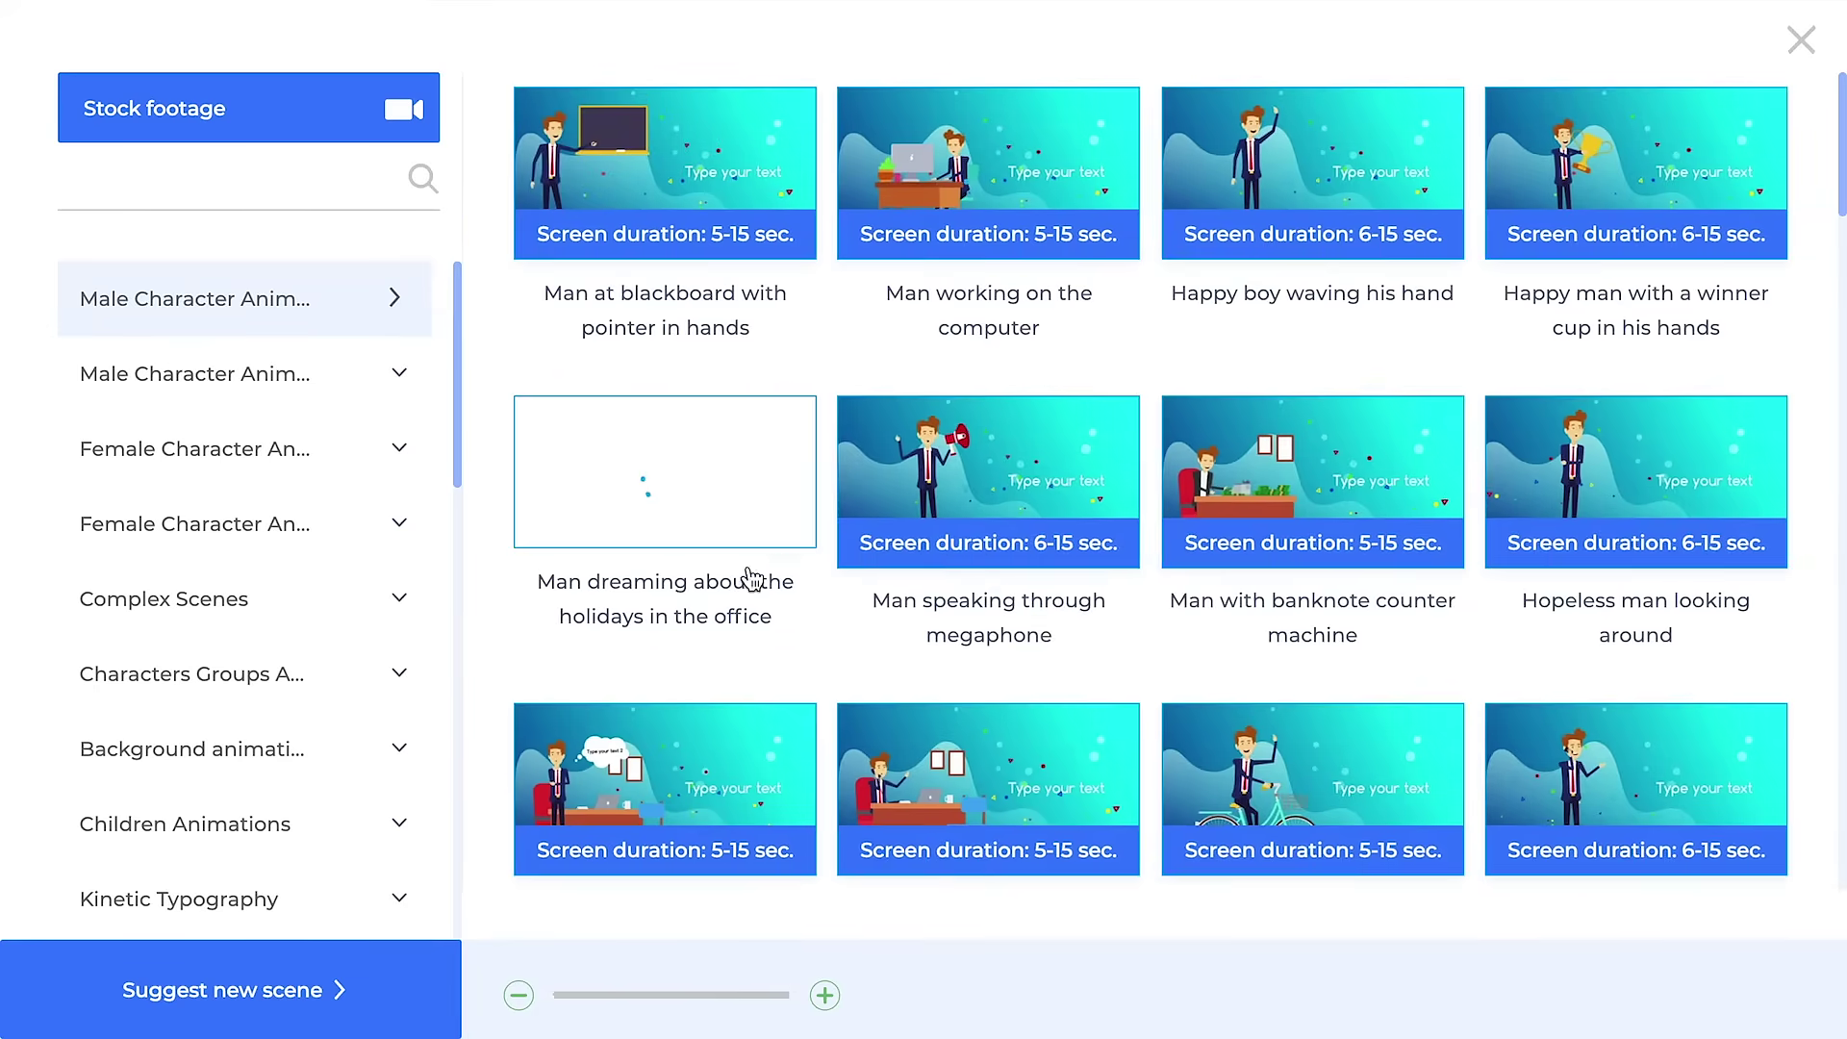
pyautogui.click(688, 112)
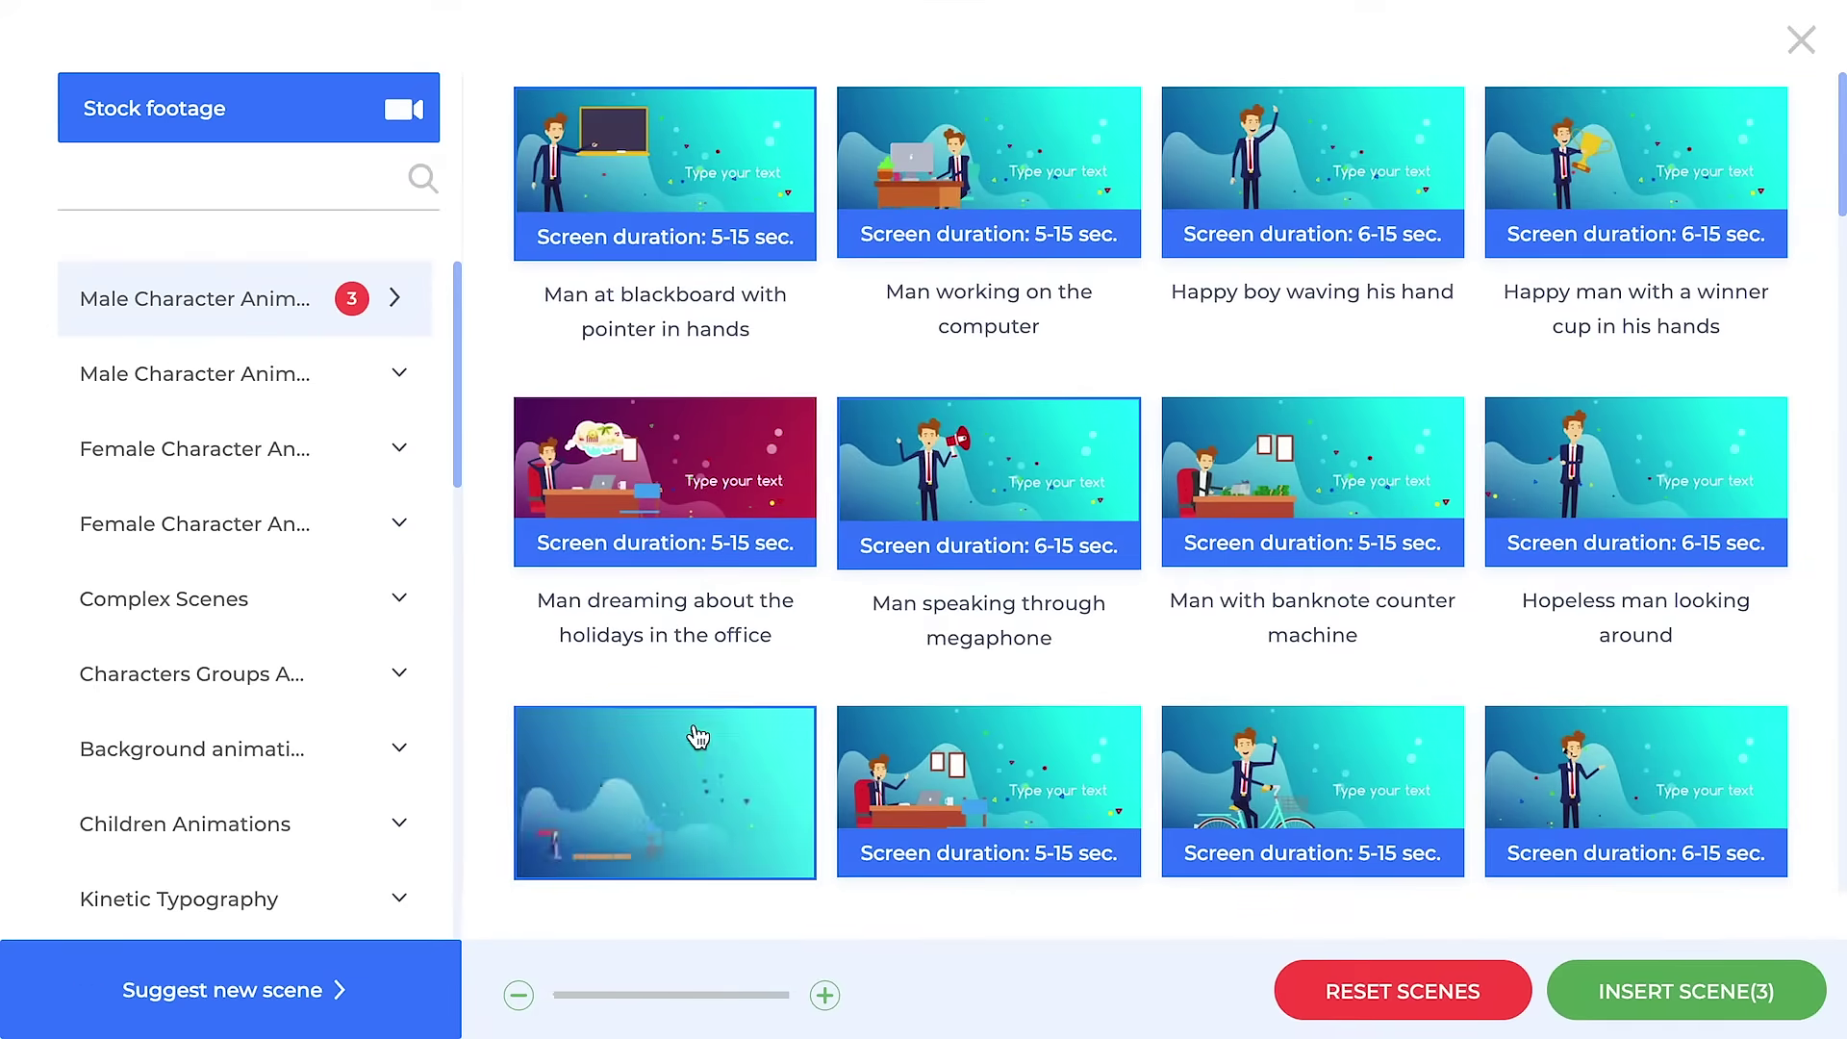
pyautogui.click(1672, 1012)
# Enter 'Hi' as the third scene's first text line and move to the second line.
pyautogui.click(227, 382)
pyautogui.write('Hi')
pyautogui.click(193, 527)
# Enter 'Hello' as the second text line and set the visual placement to Right.
pyautogui.write('Hello')
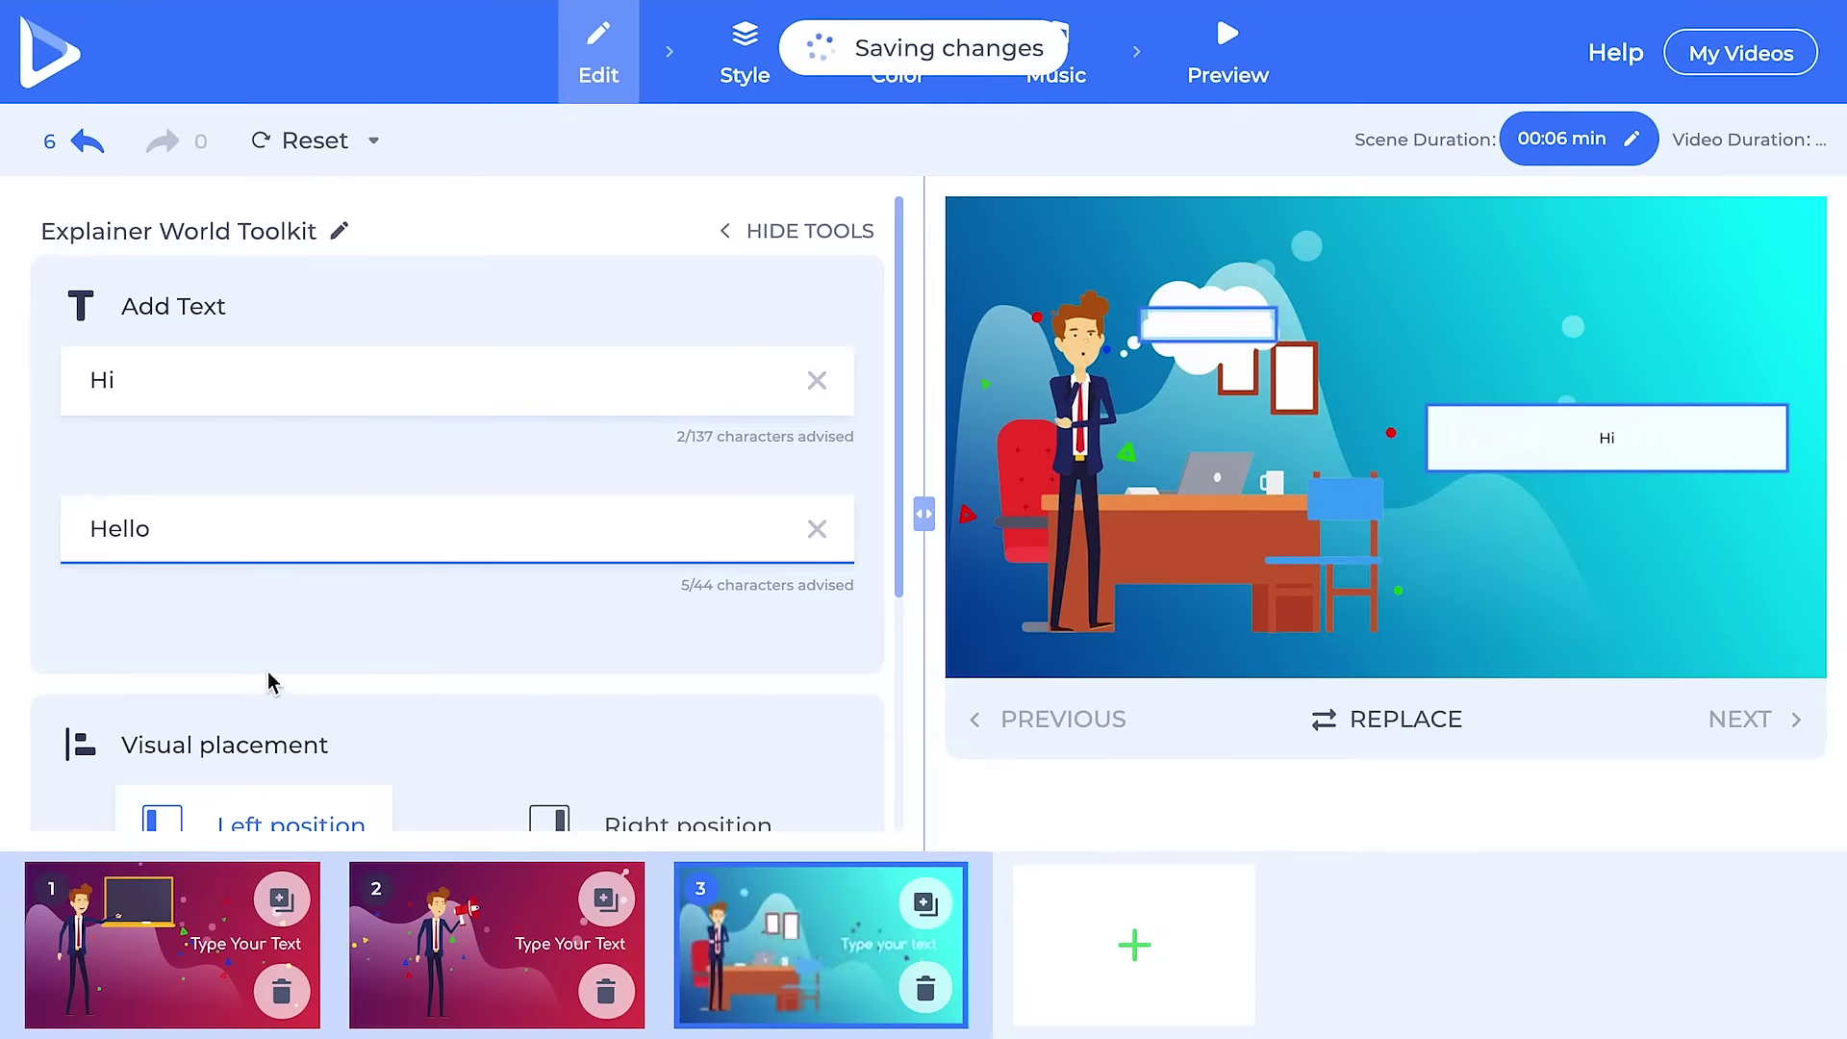
pyautogui.click(255, 635)
pyautogui.scroll(-2, 269, 689)
pyautogui.click(687, 673)
pyautogui.click(360, 671)
pyautogui.click(625, 683)
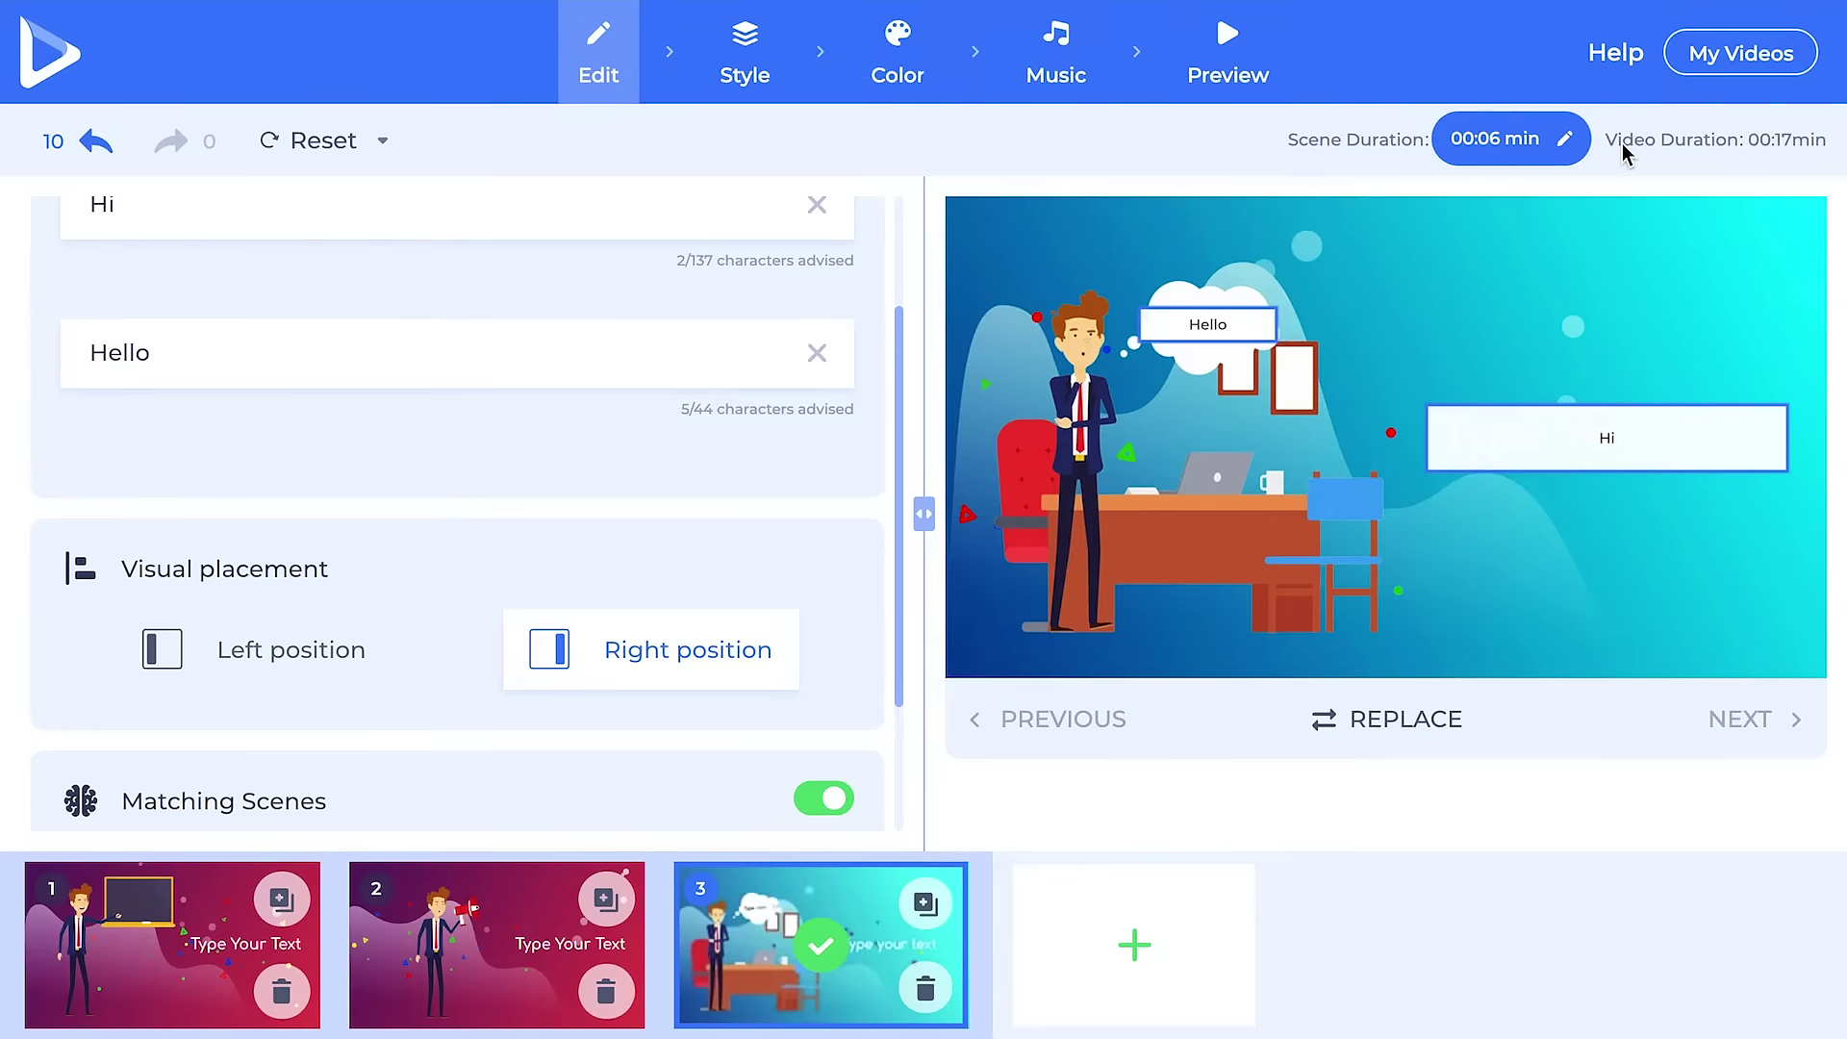
# Lengthen the scene to 00:13 and move it earlier in the scene order.
pyautogui.moveTo(1582, 152); pyautogui.dragTo(1736, 165)
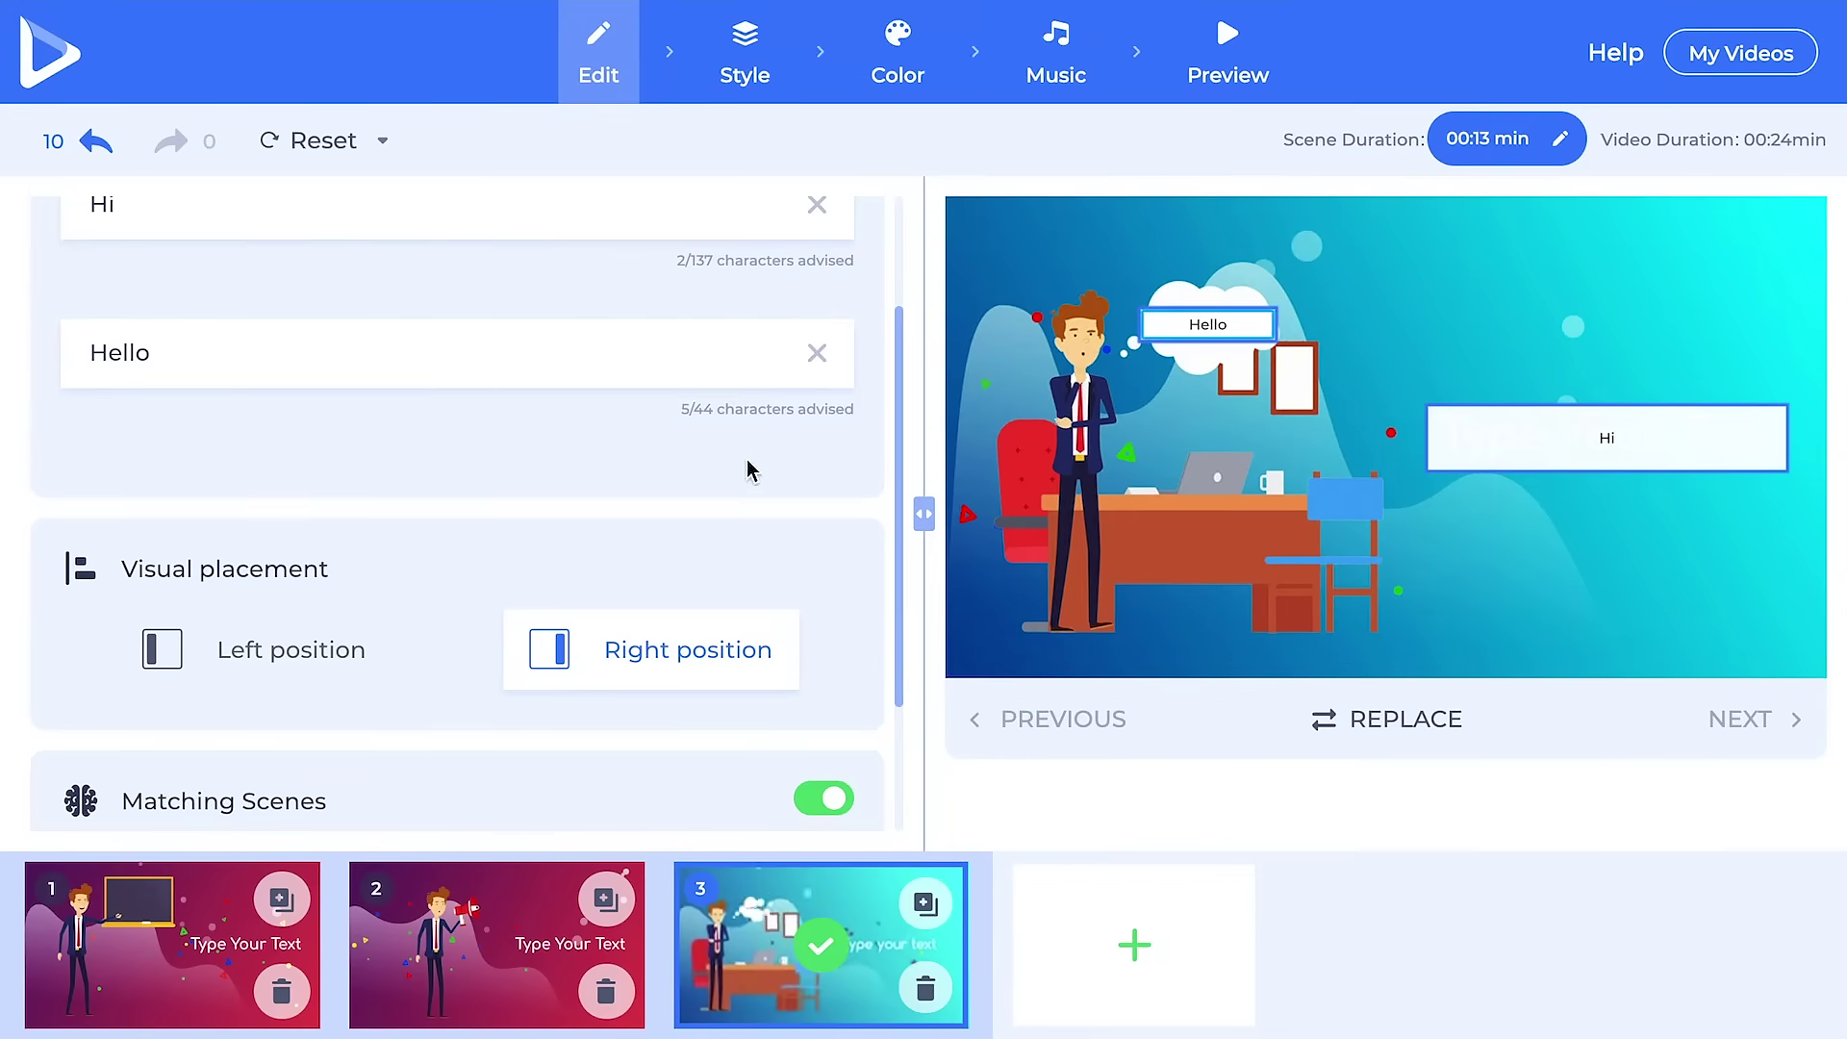
pyautogui.moveTo(783, 893); pyautogui.dragTo(500, 923)
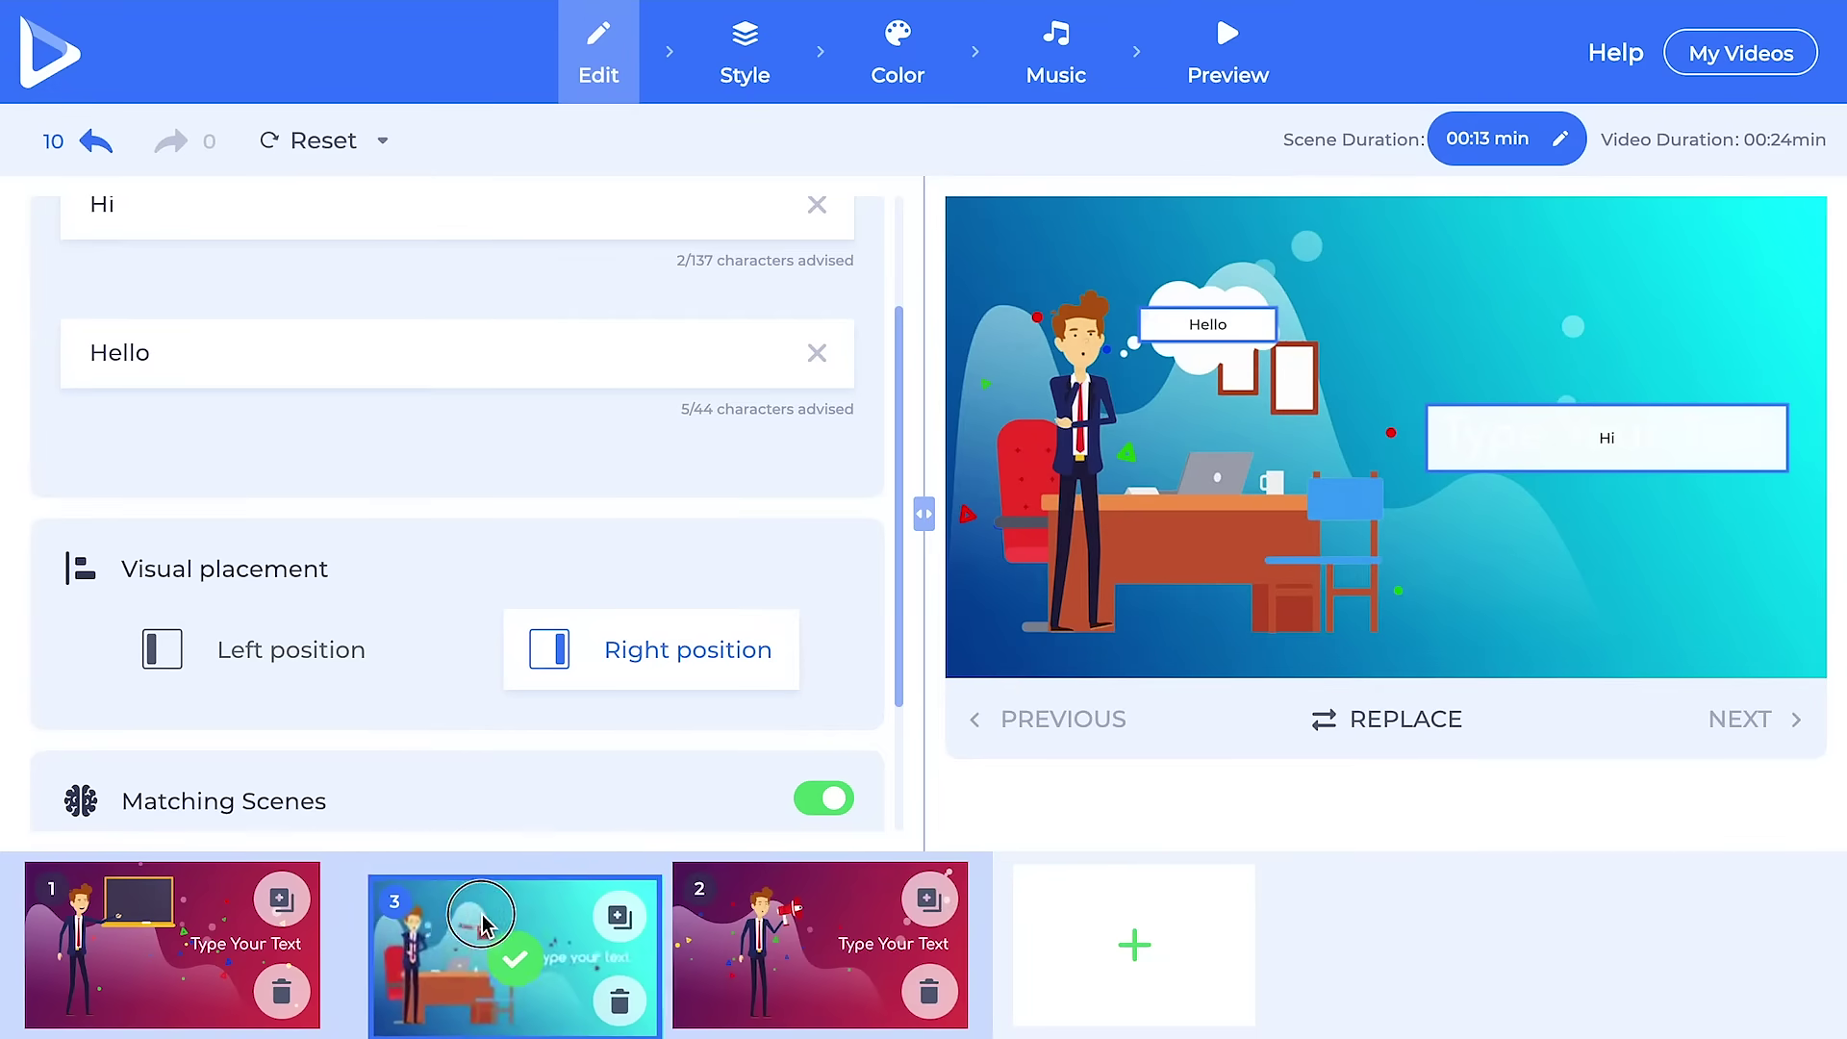
pyautogui.click(229, 940)
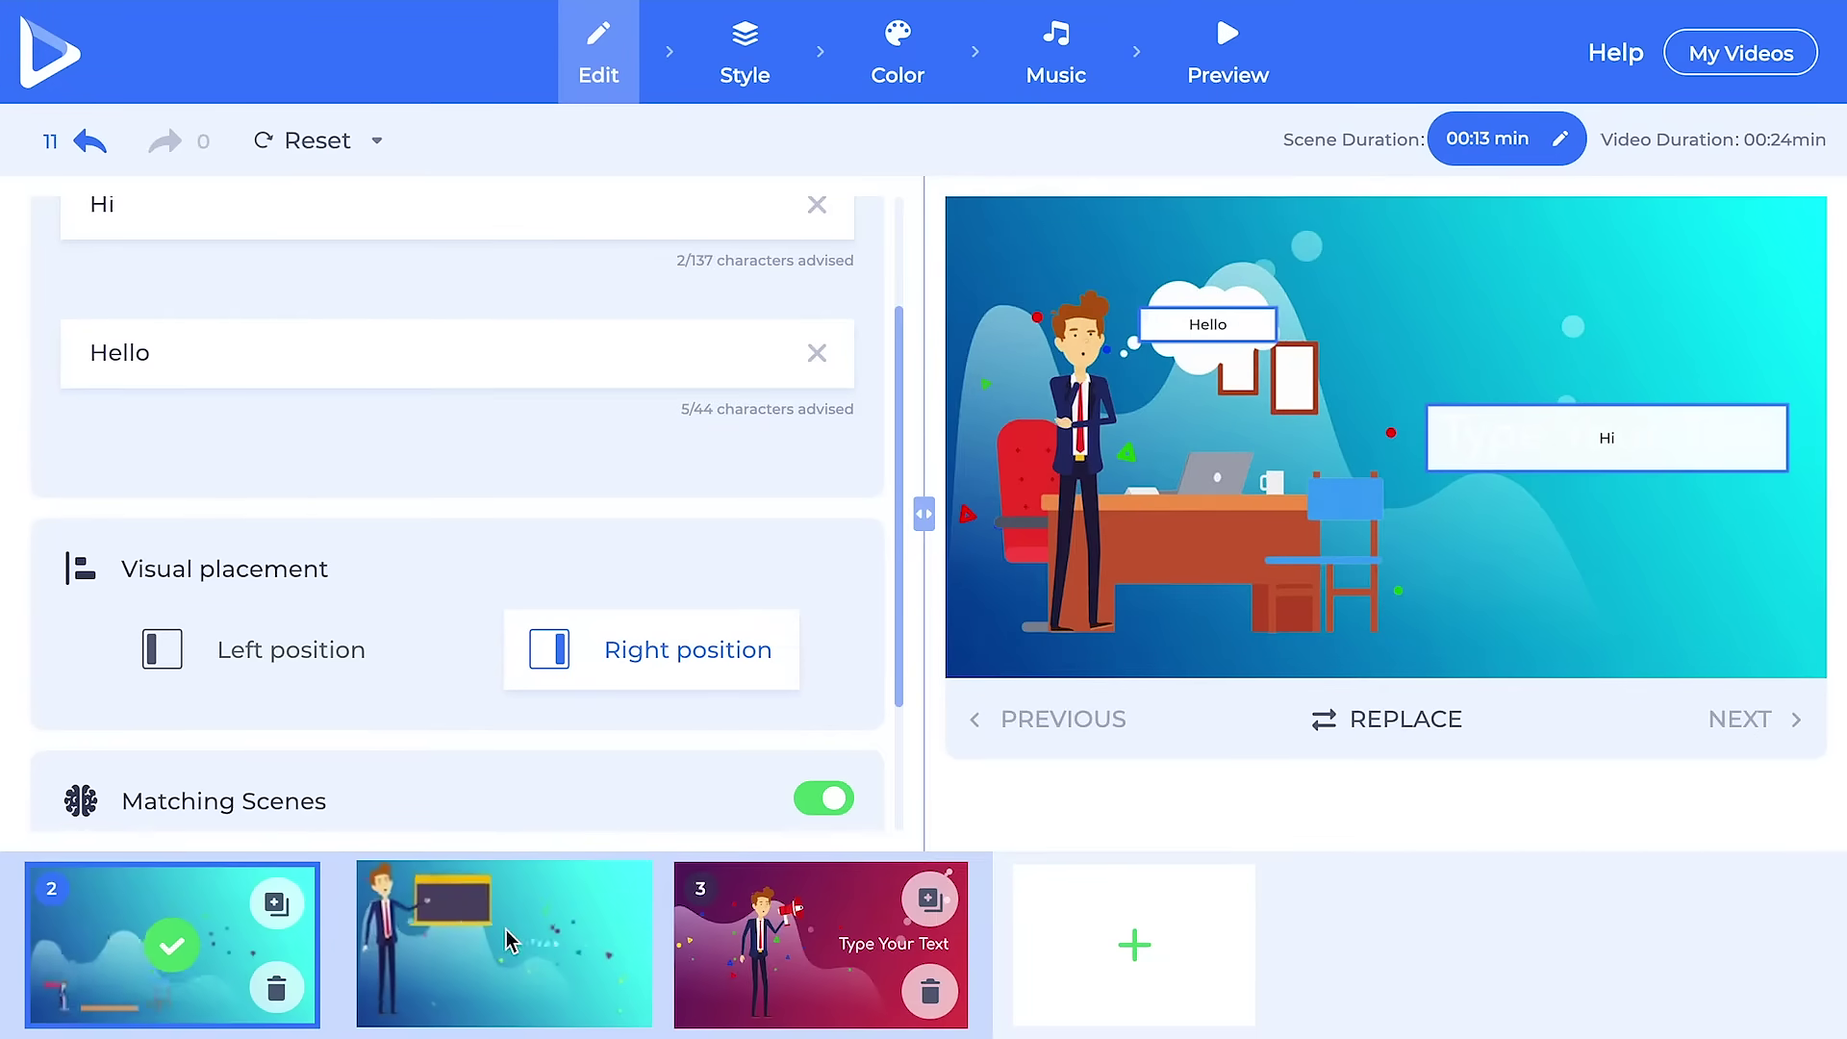
pyautogui.click(1125, 940)
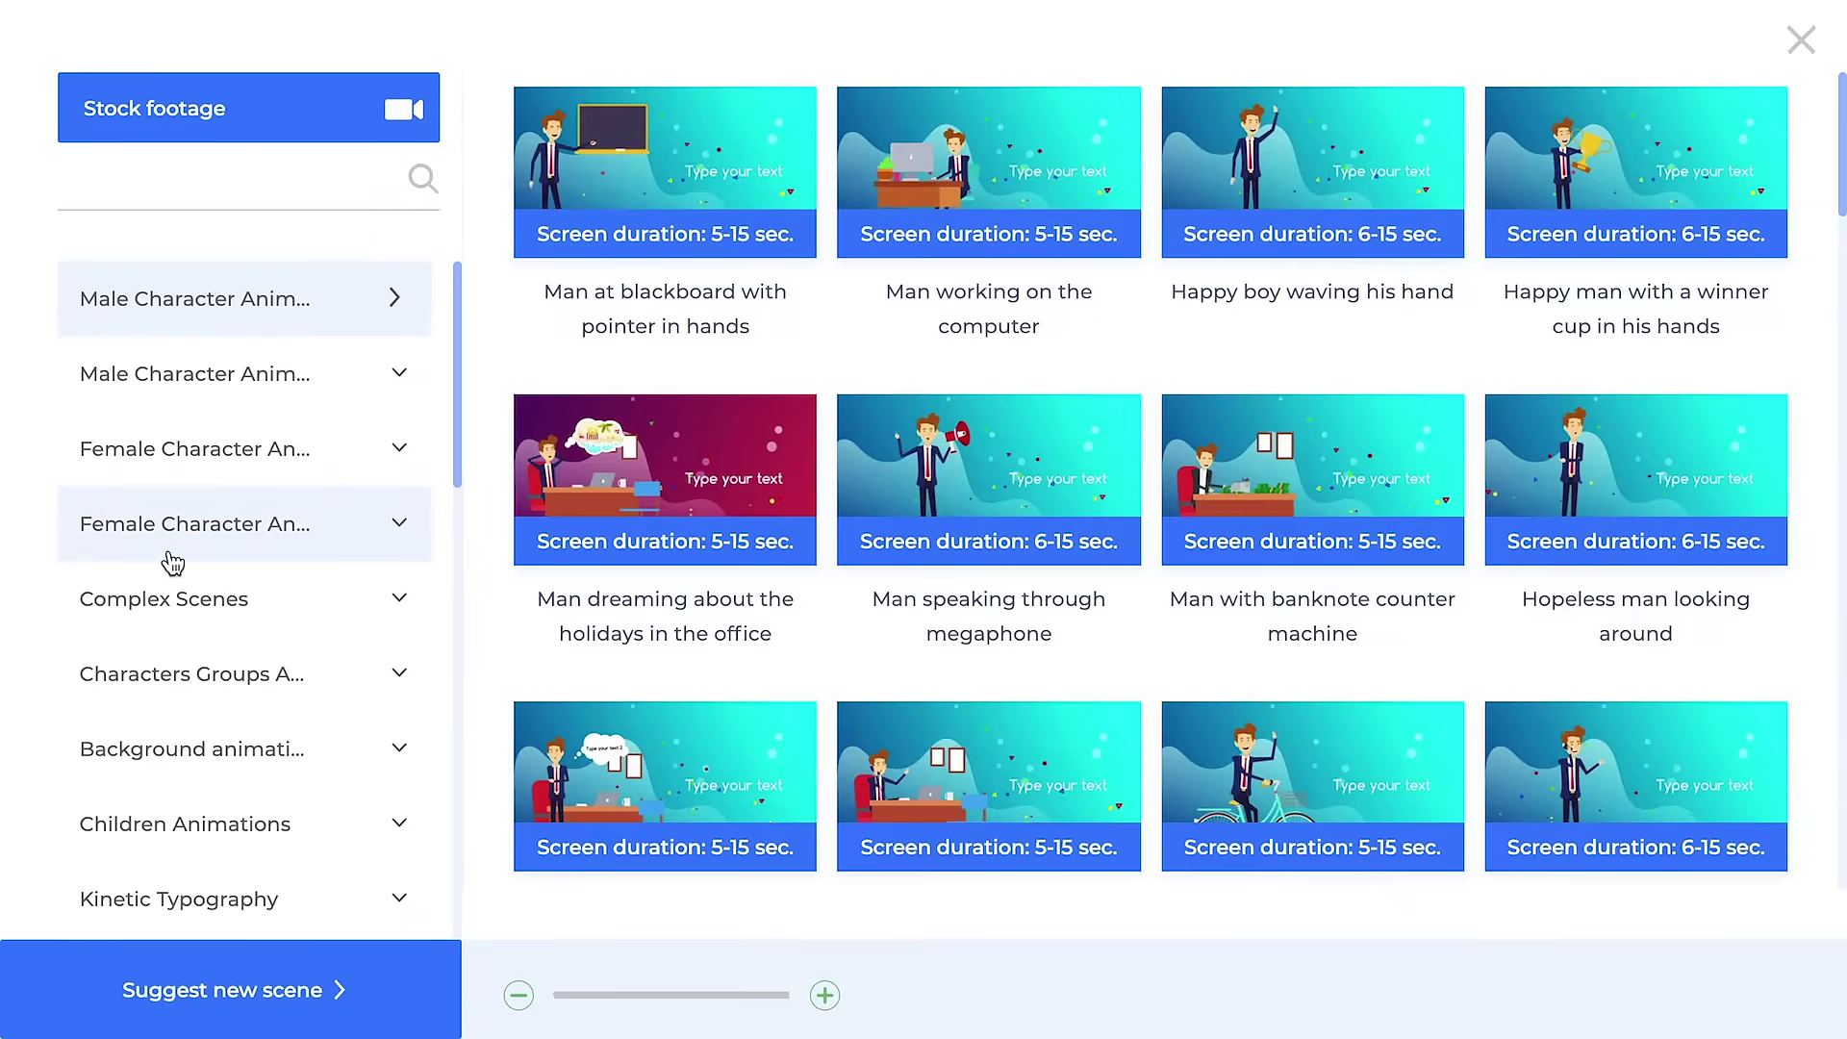
# Look through the Kinetic Typography scenes, selecting one and then deselecting it.
pyautogui.scroll(-2, 87, 453)
pyautogui.click(226, 808)
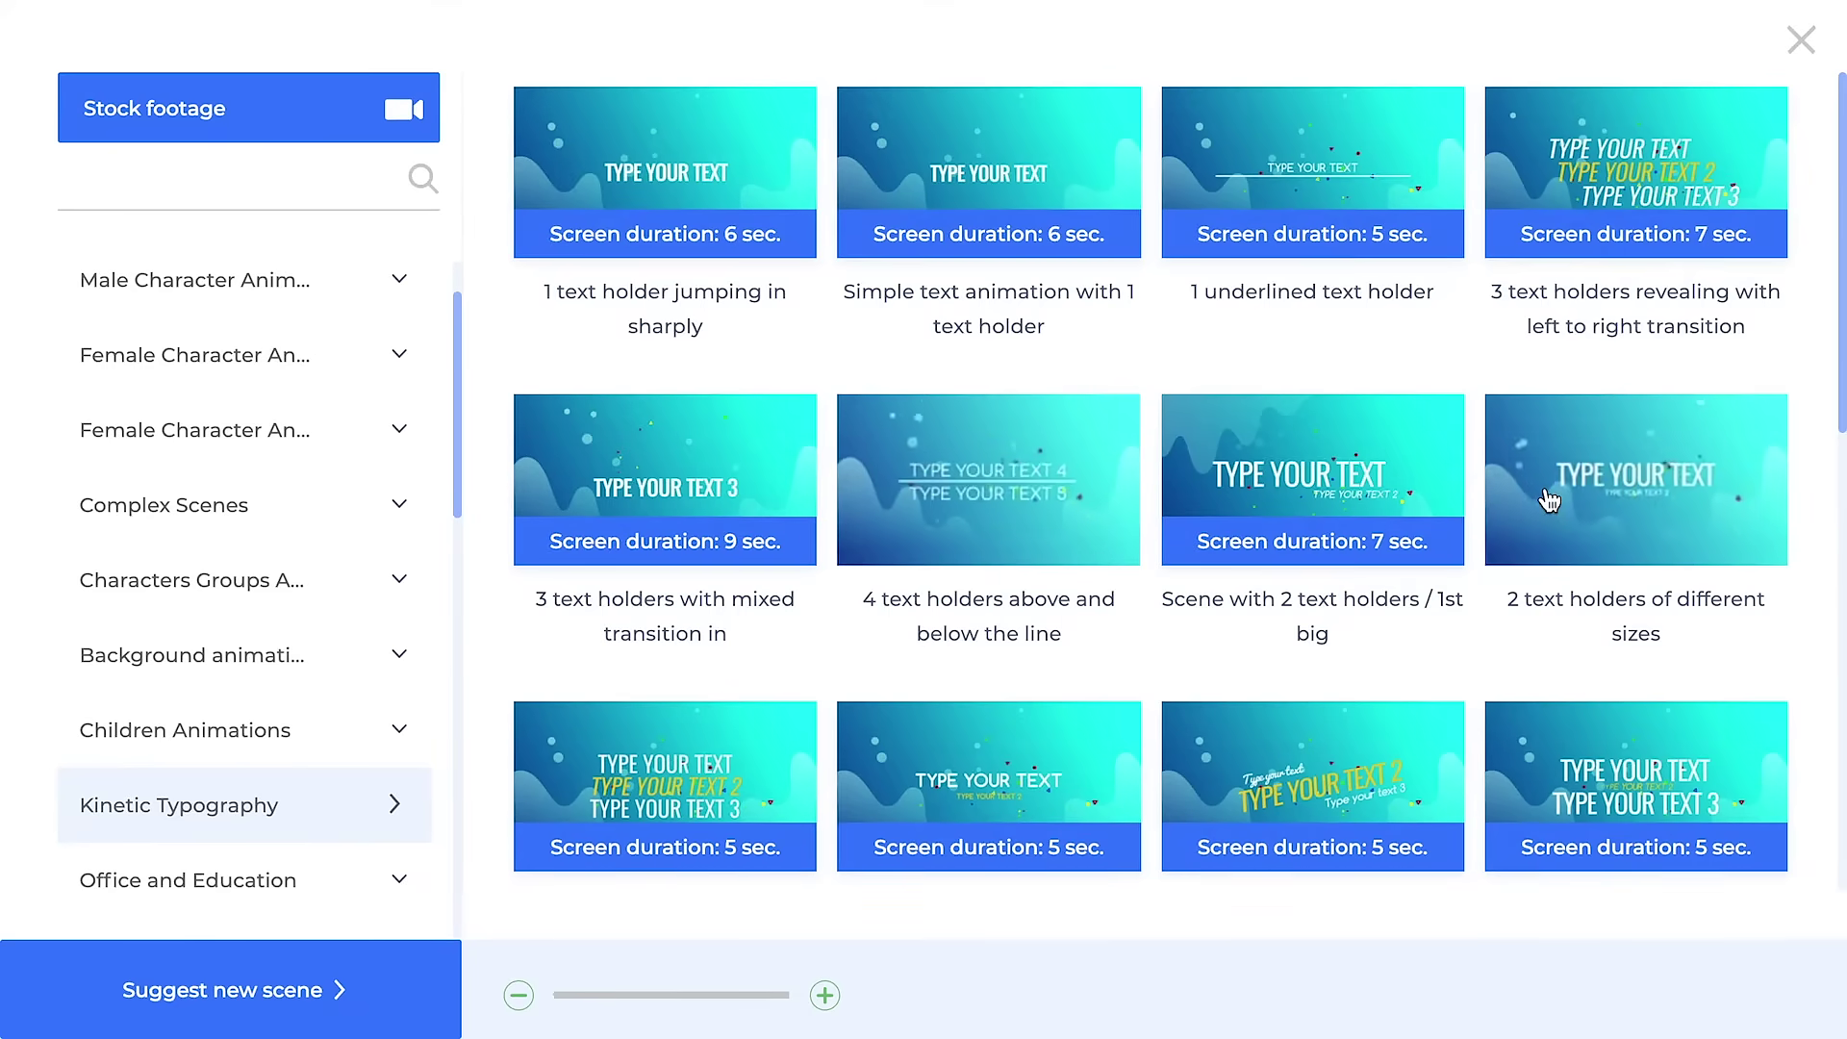
pyautogui.click(1549, 500)
pyautogui.click(1698, 999)
pyautogui.scroll(-10, 239, 709)
# Insert the two Social Scenes contact forms and the logo-on-circle animation.
pyautogui.click(270, 691)
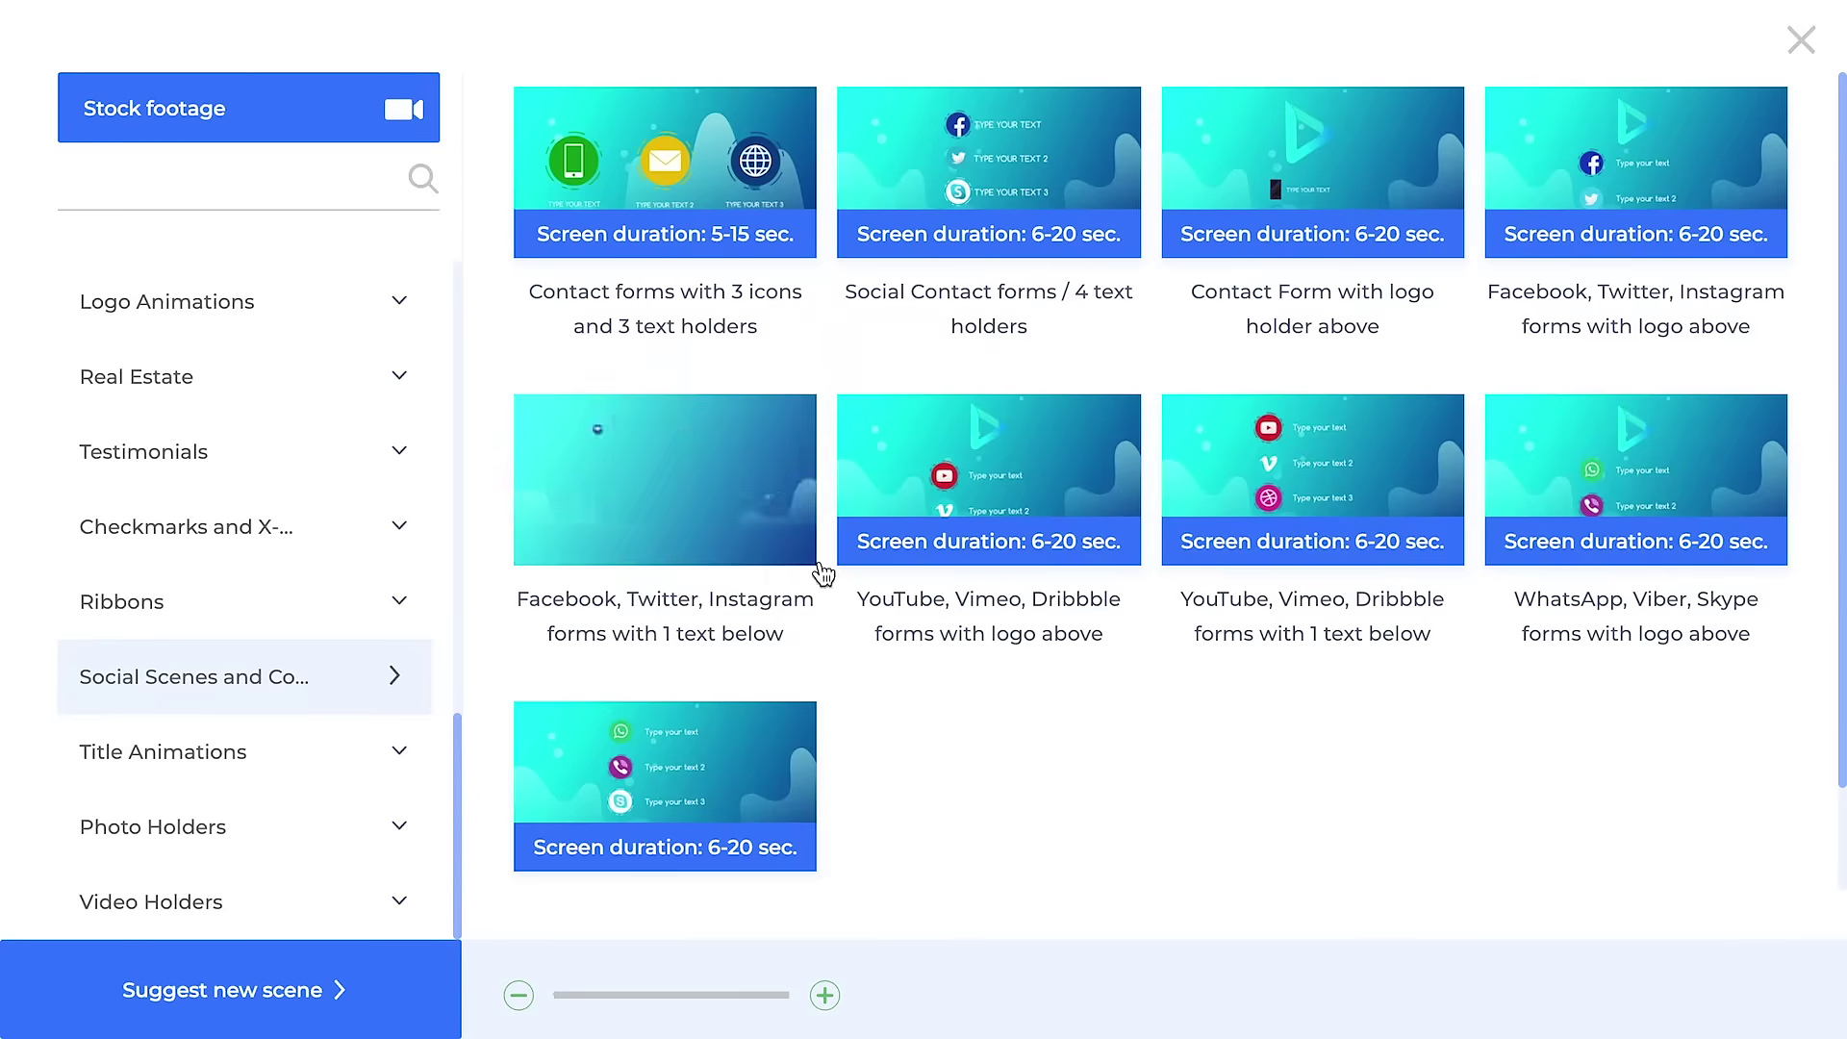
pyautogui.click(787, 497)
pyautogui.click(1082, 474)
pyautogui.click(198, 303)
pyautogui.click(1053, 221)
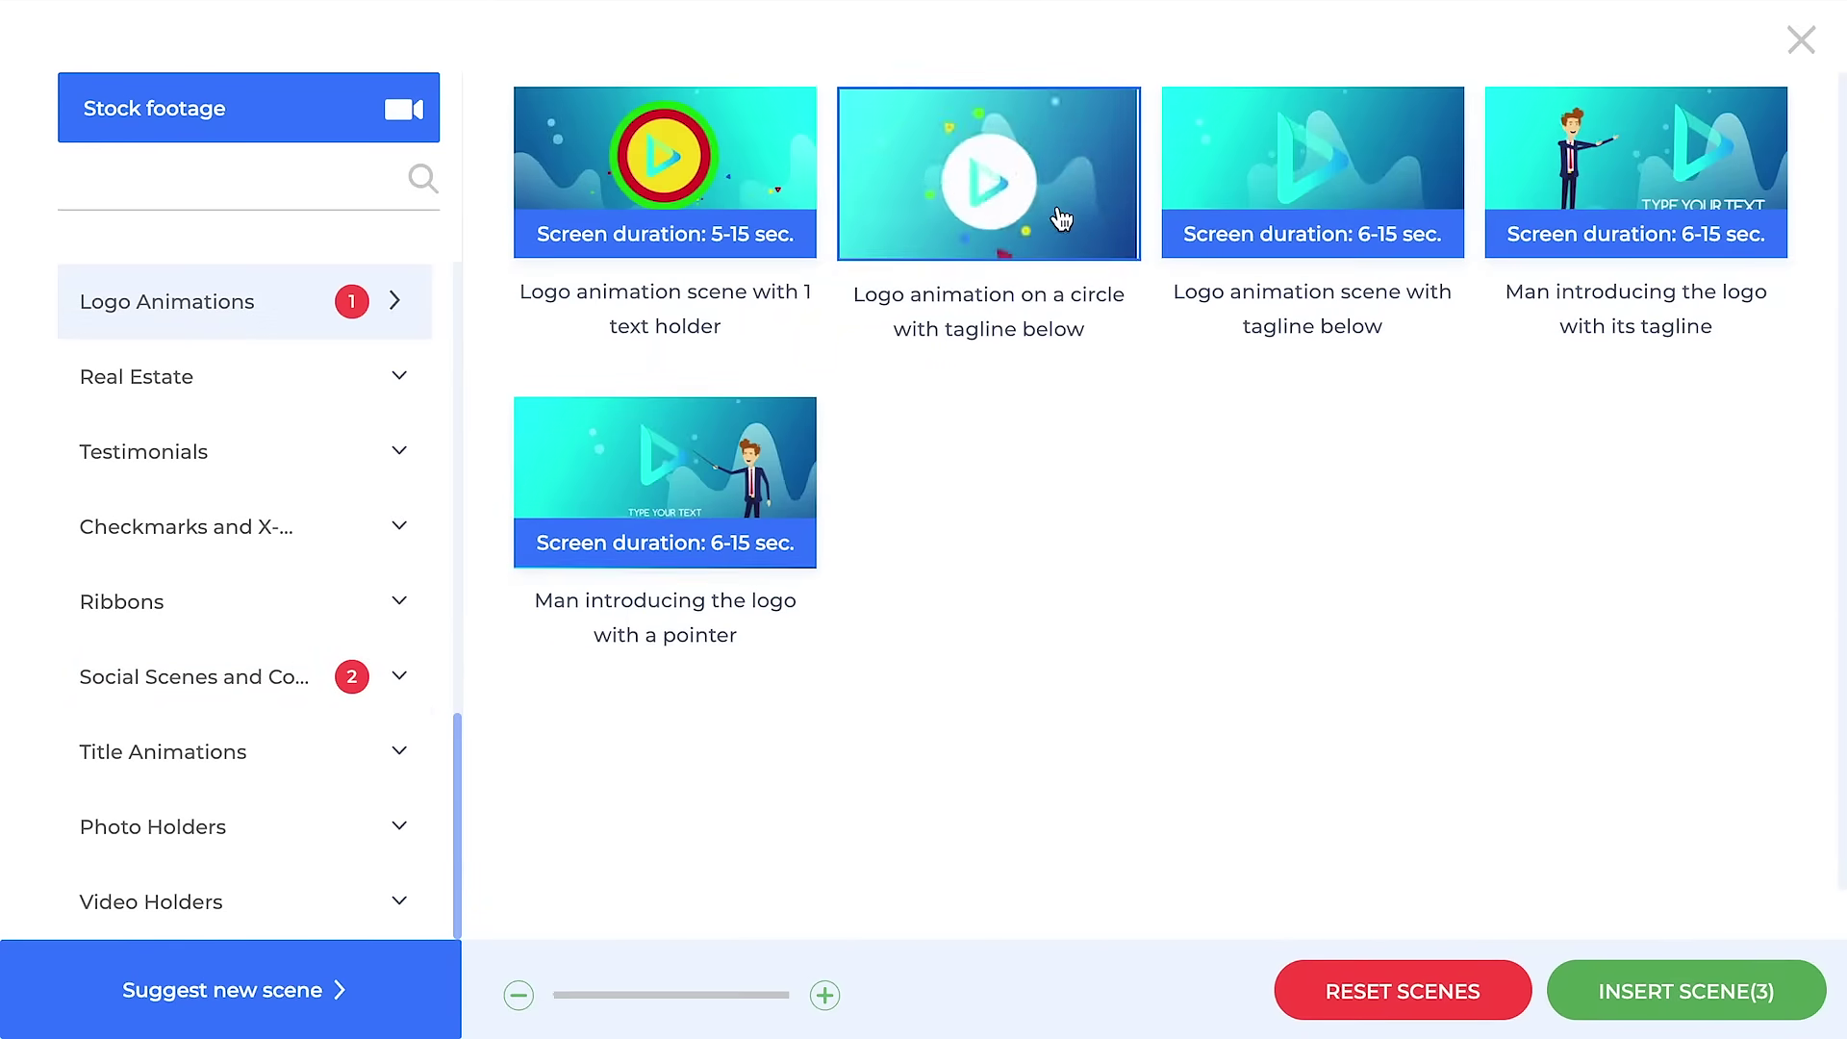
pyautogui.click(1672, 992)
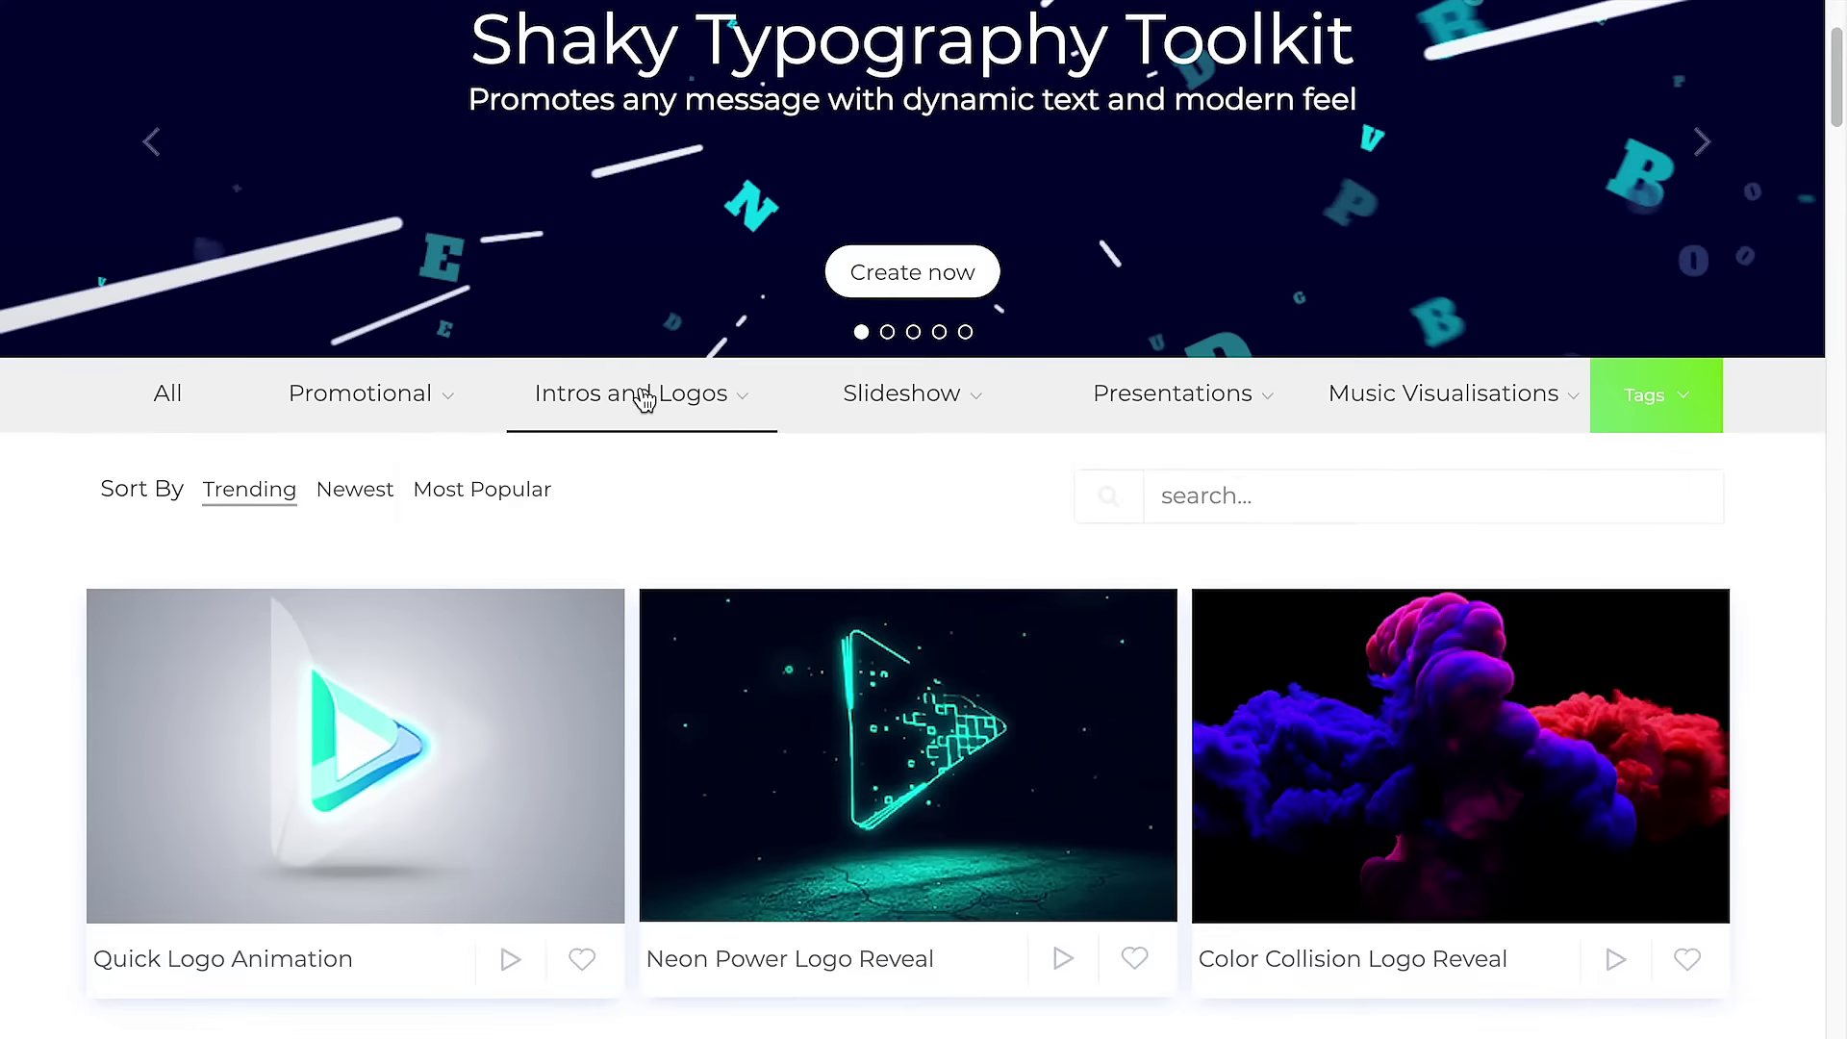
# Go to the Style step offering Flat, Noise and Gradient looks.
pyautogui.moveTo(643, 396)
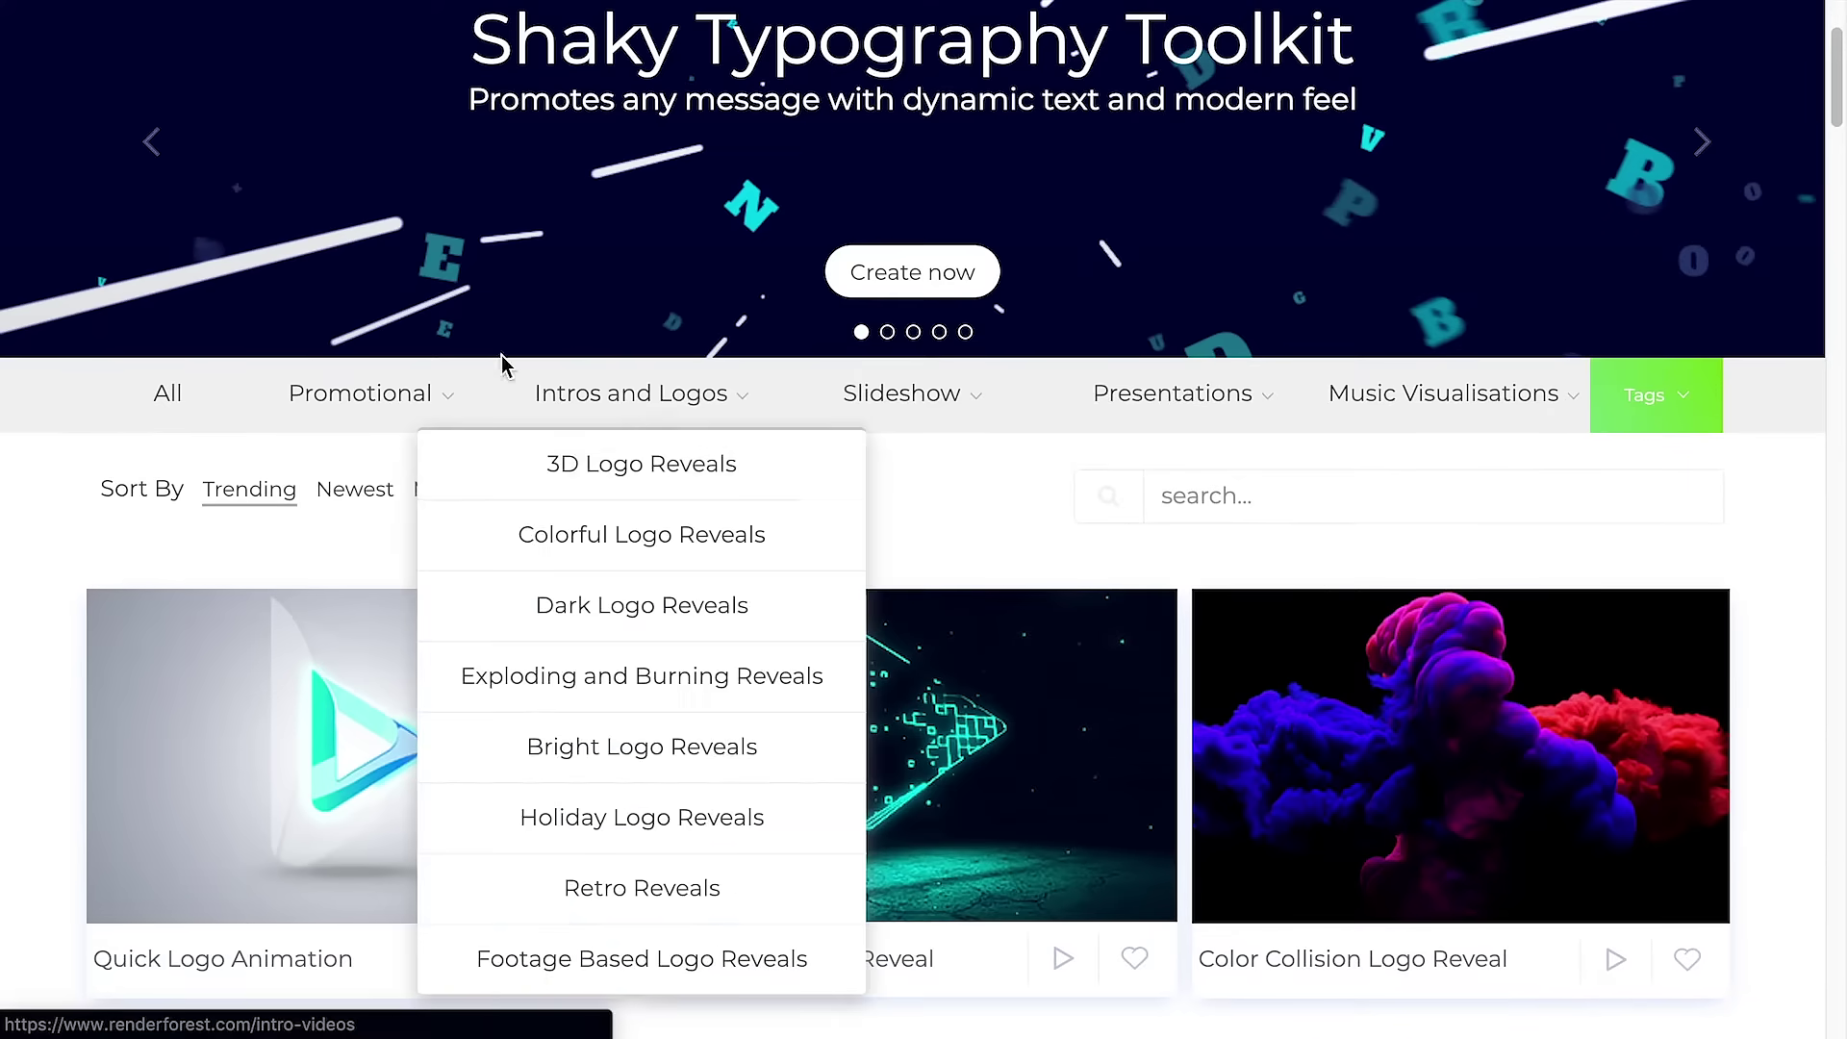
pyautogui.scroll(-20, 29, 626)
pyautogui.scroll(-20, 50, 613)
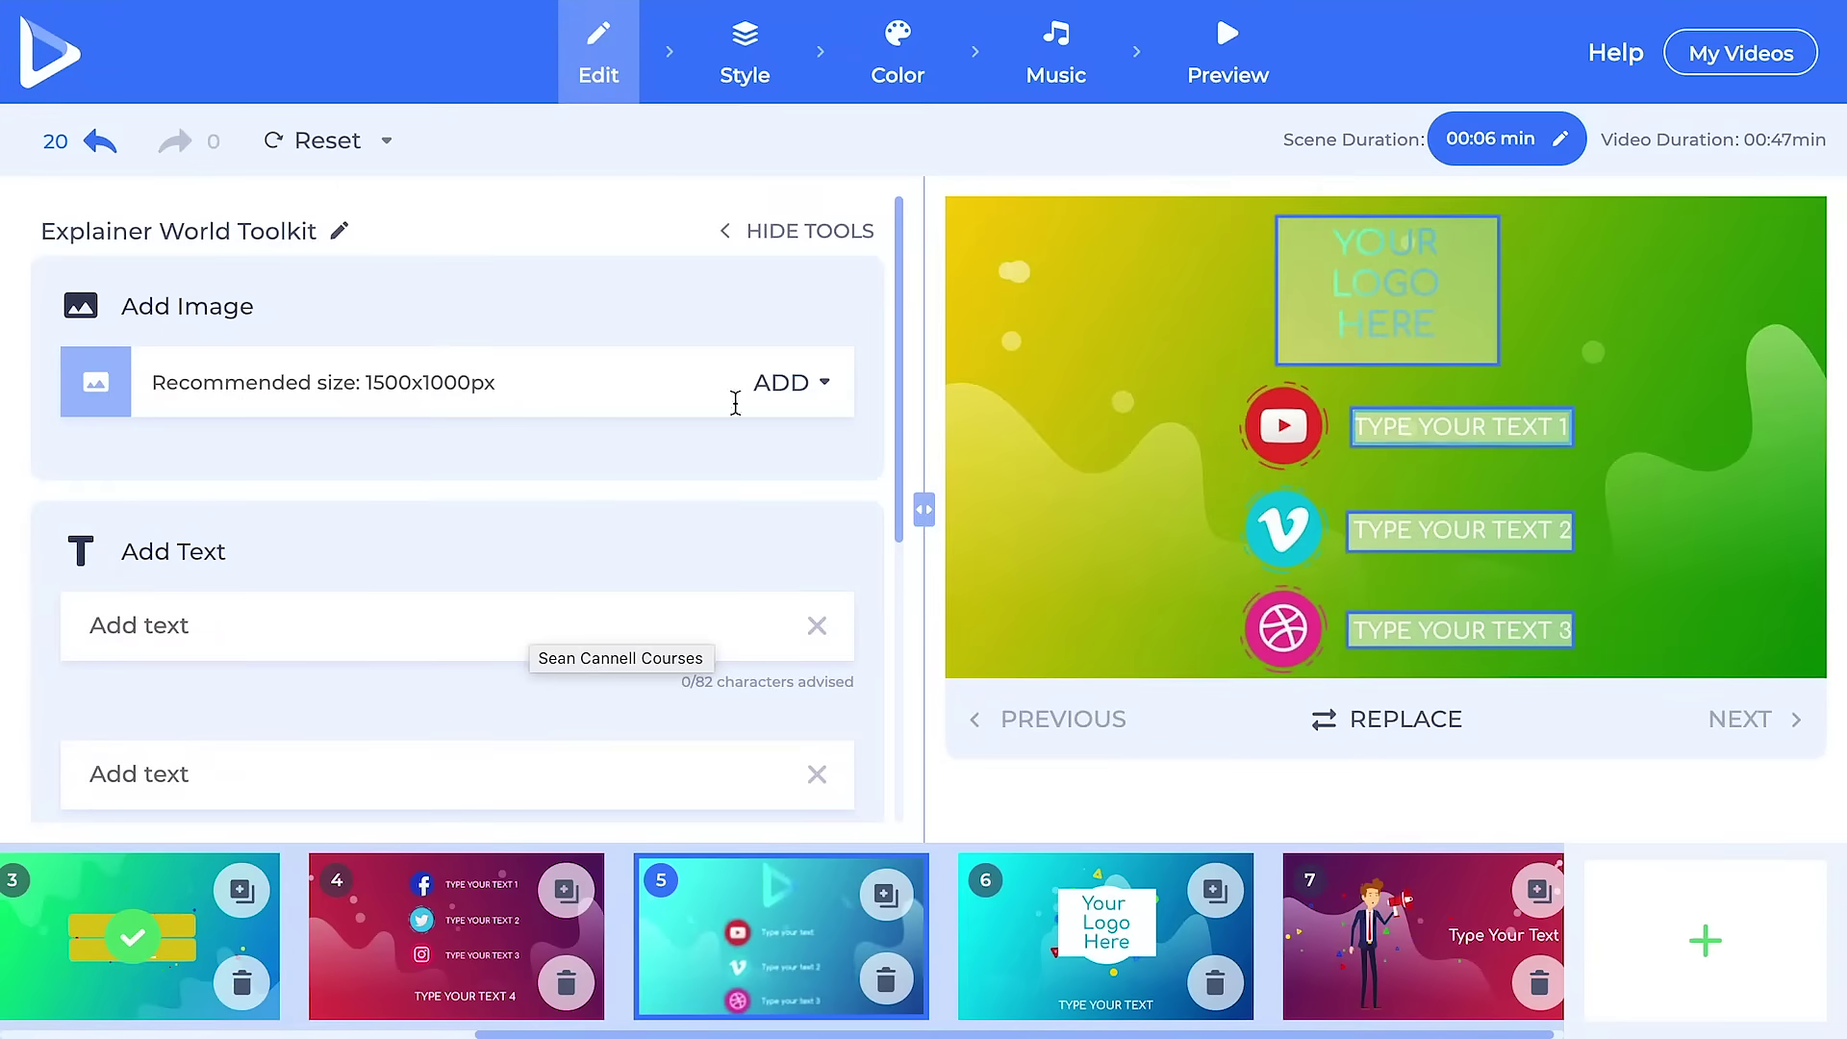
pyautogui.click(741, 82)
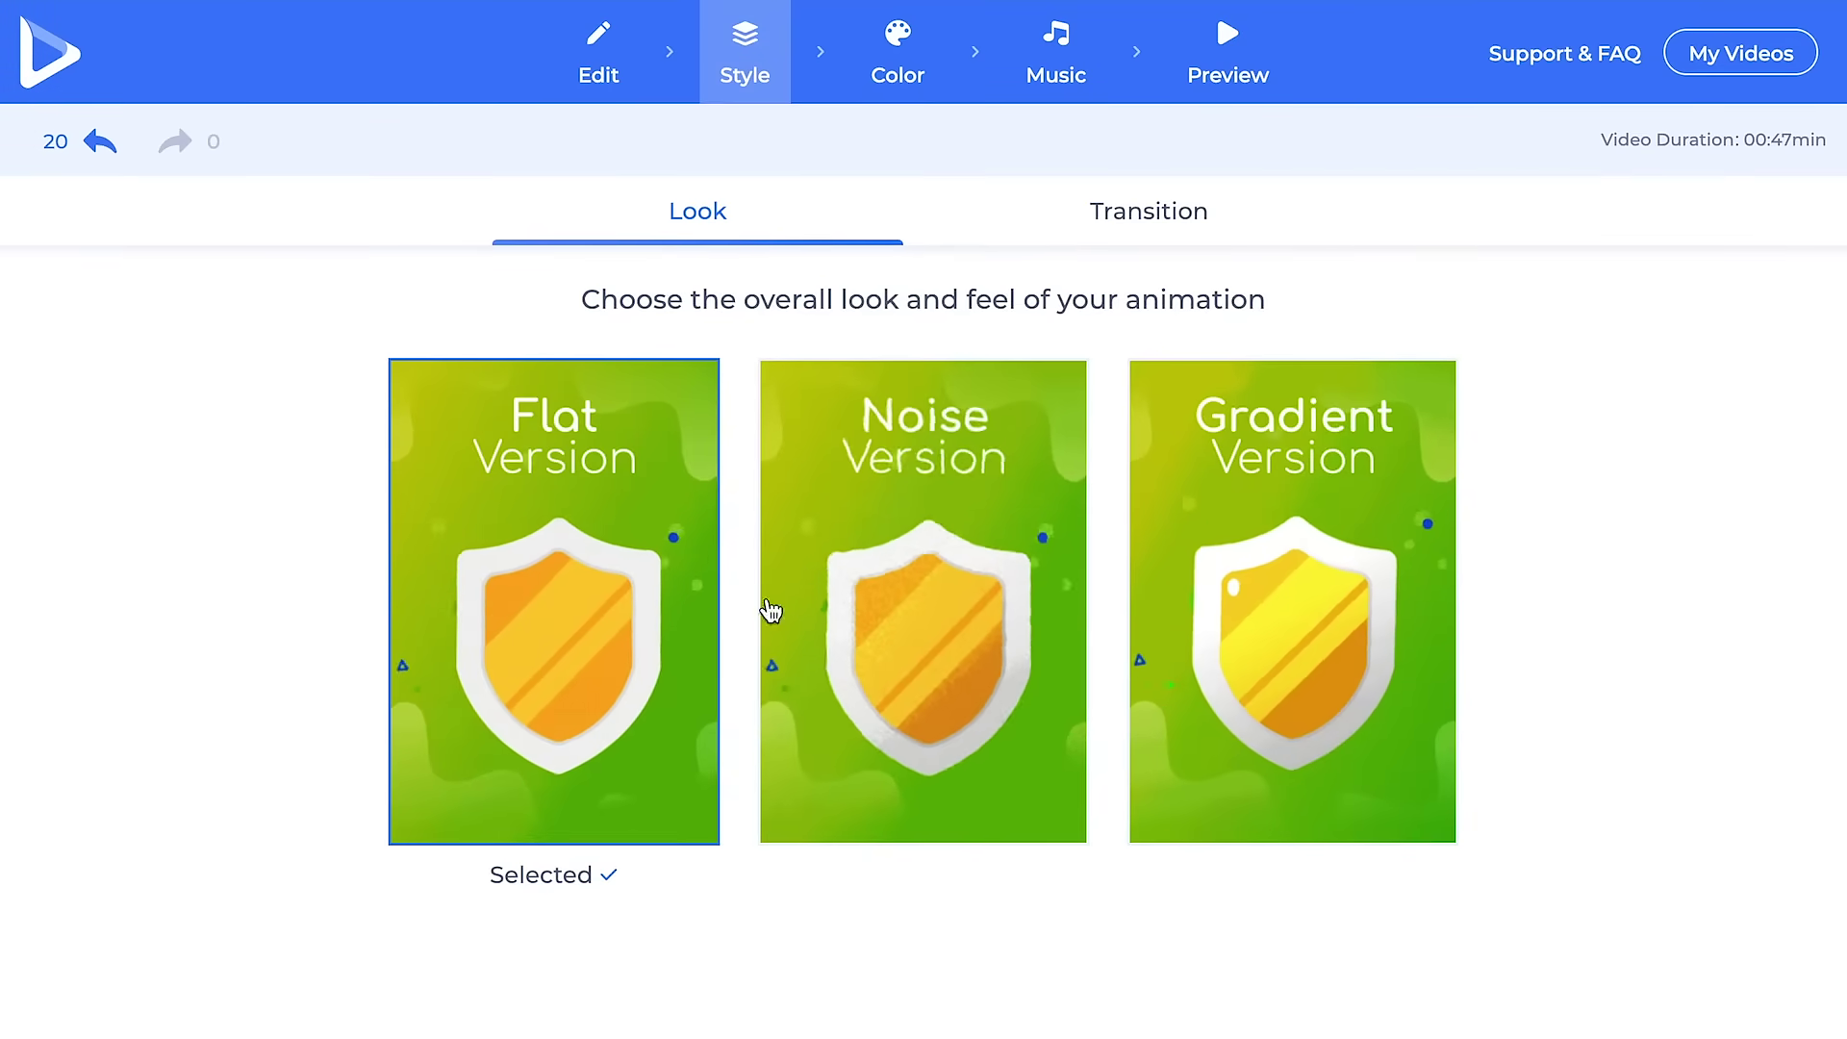
# Apply the Gradient Version look and show the scene transitions, left on Random Transition.
pyautogui.click(1158, 242)
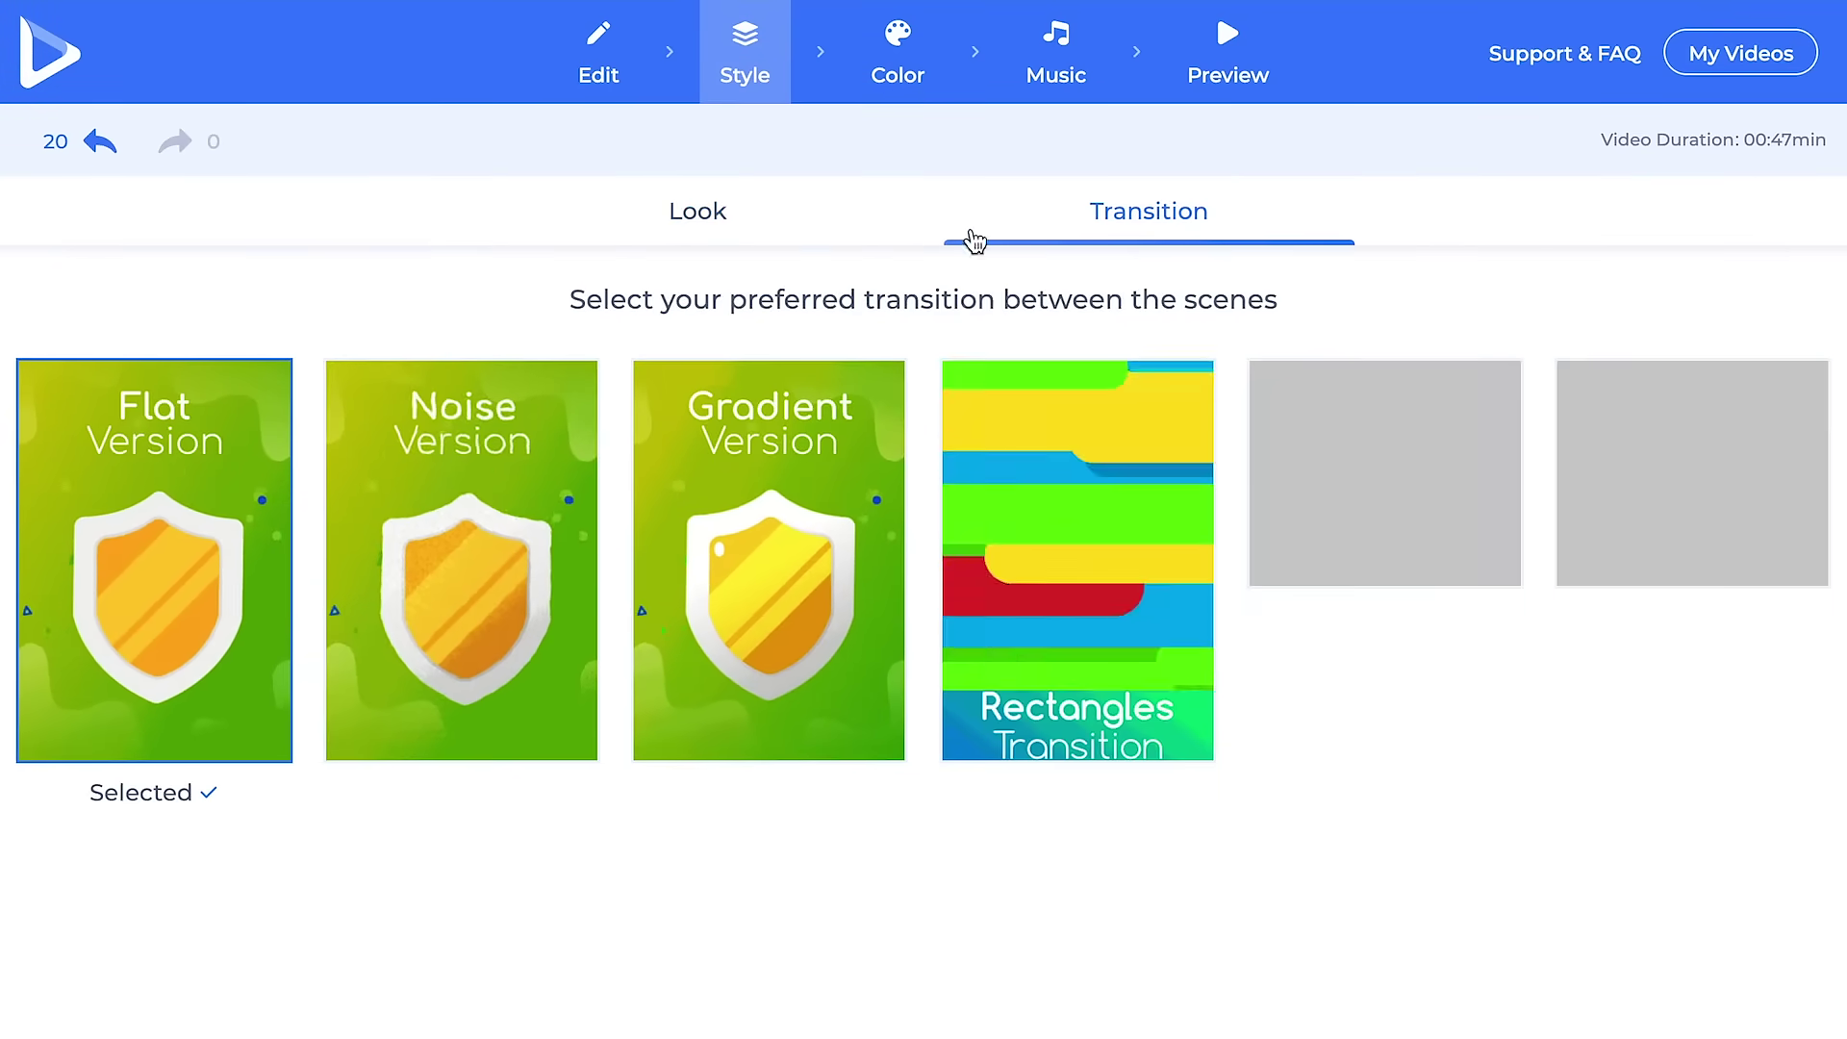
pyautogui.click(762, 232)
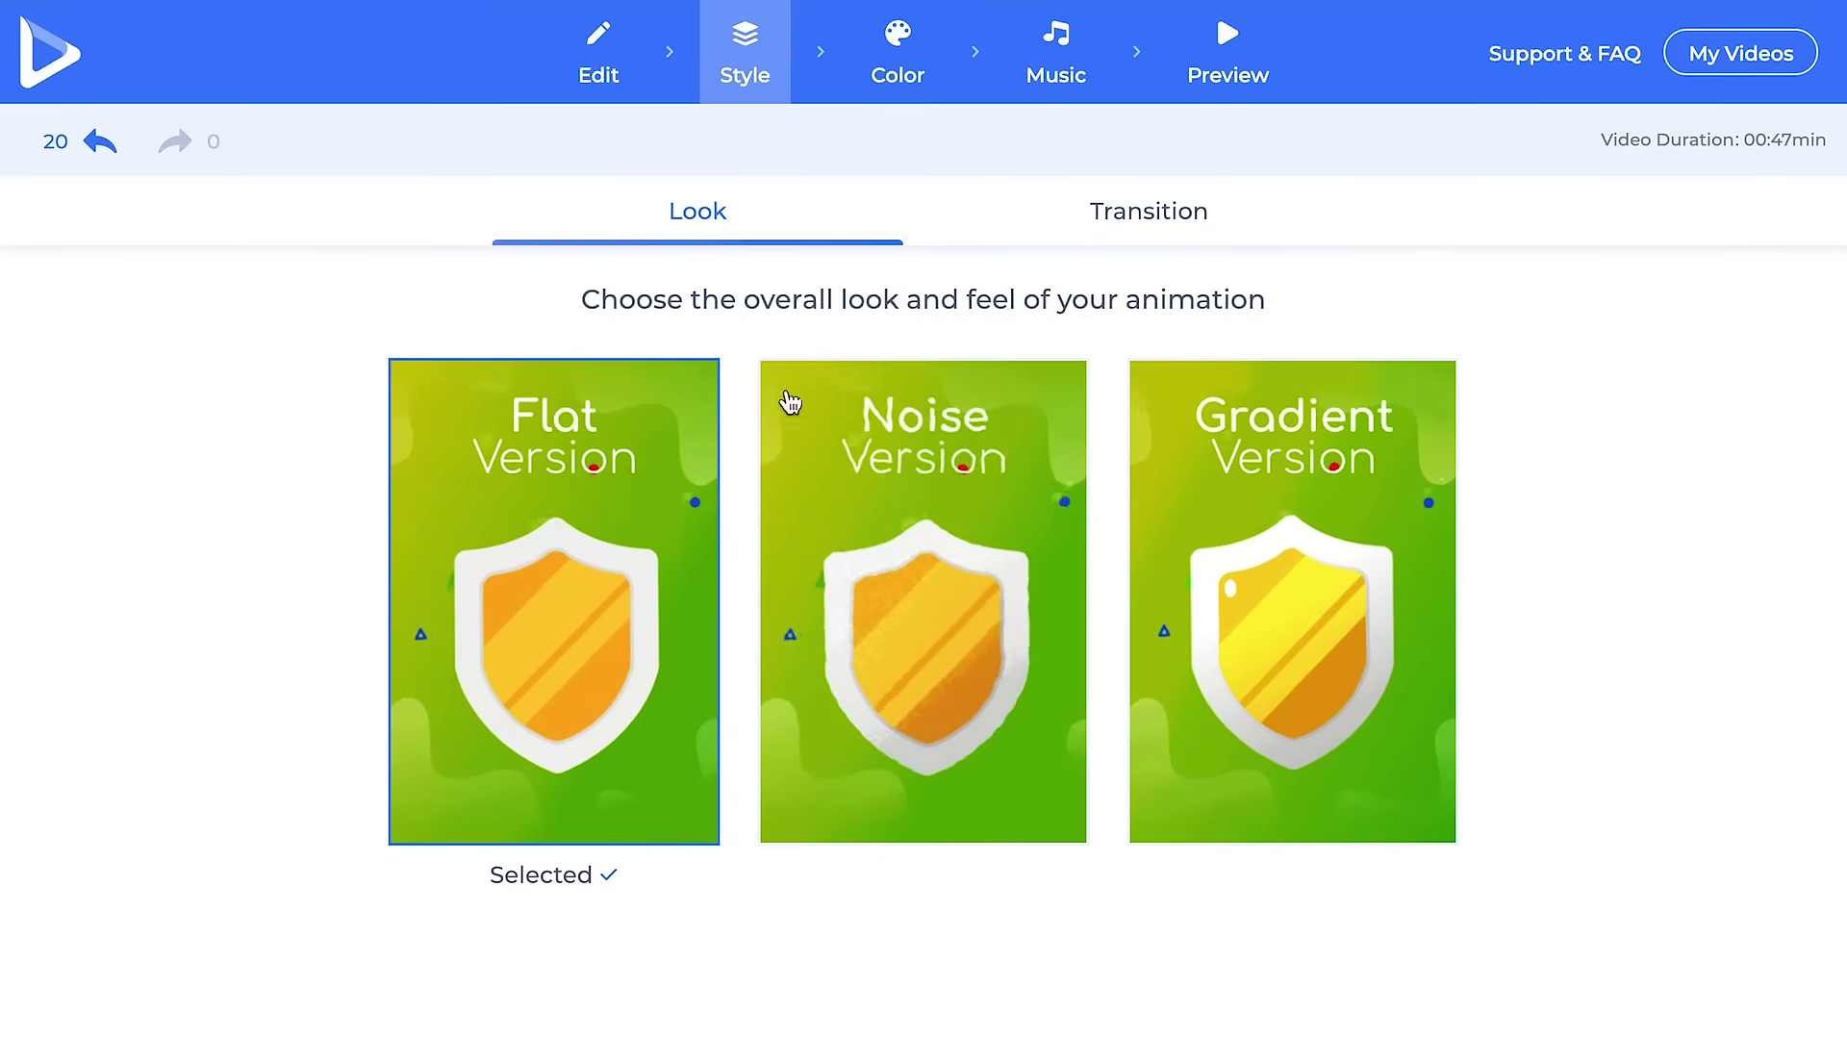
pyautogui.click(1326, 507)
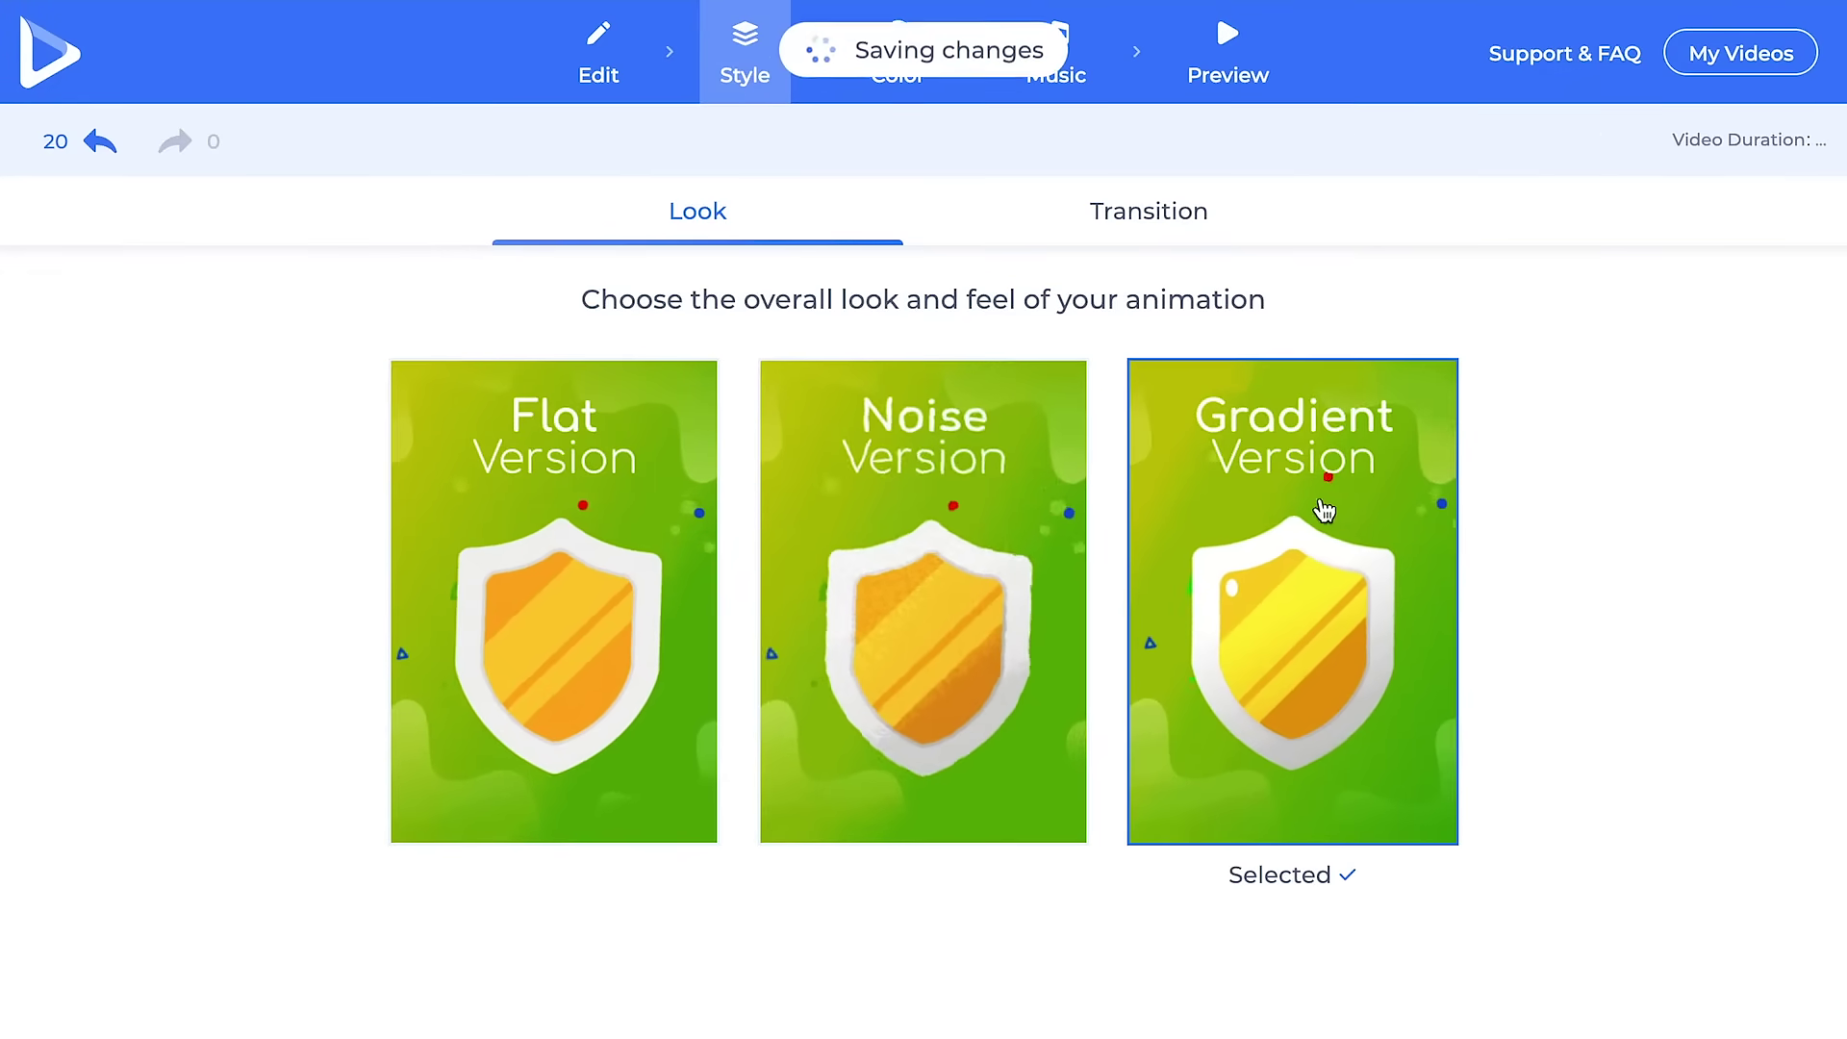
pyautogui.click(1174, 224)
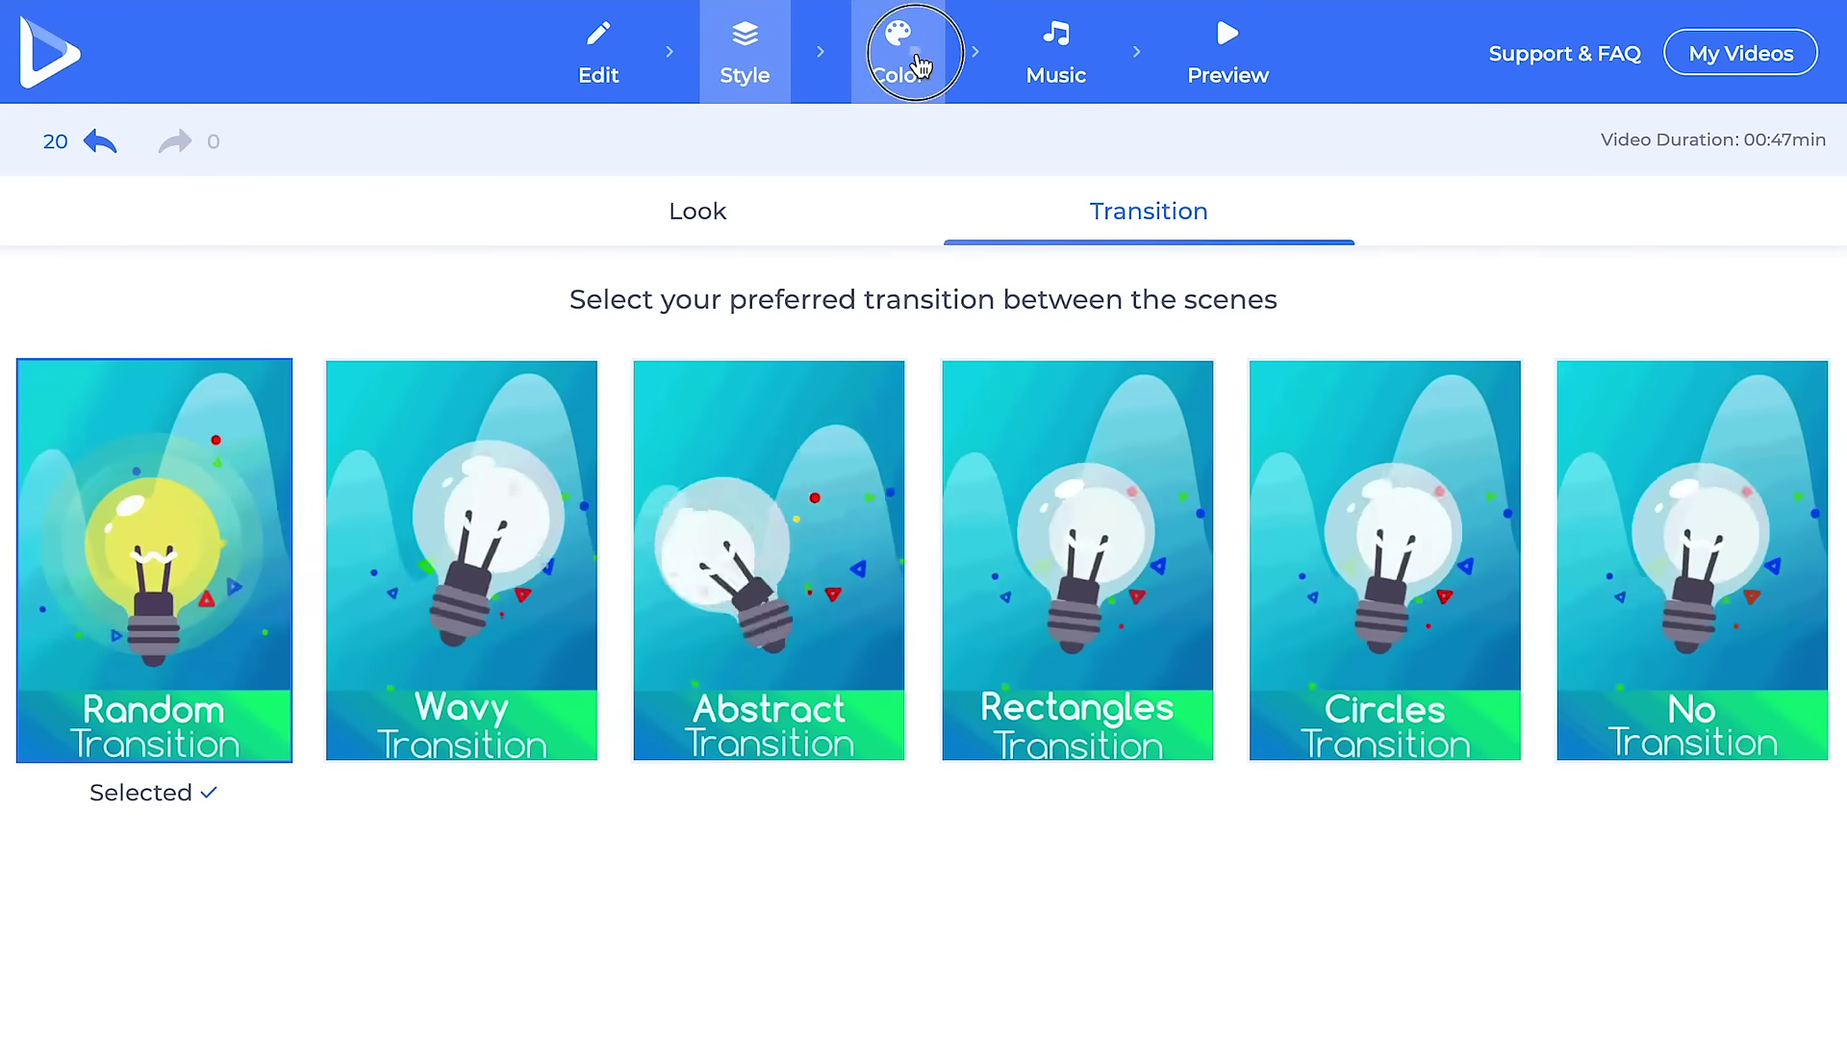
# On the Color step, preview the preset palettes from navy/cyan/purple through crimson/purple.
pyautogui.click(912, 61)
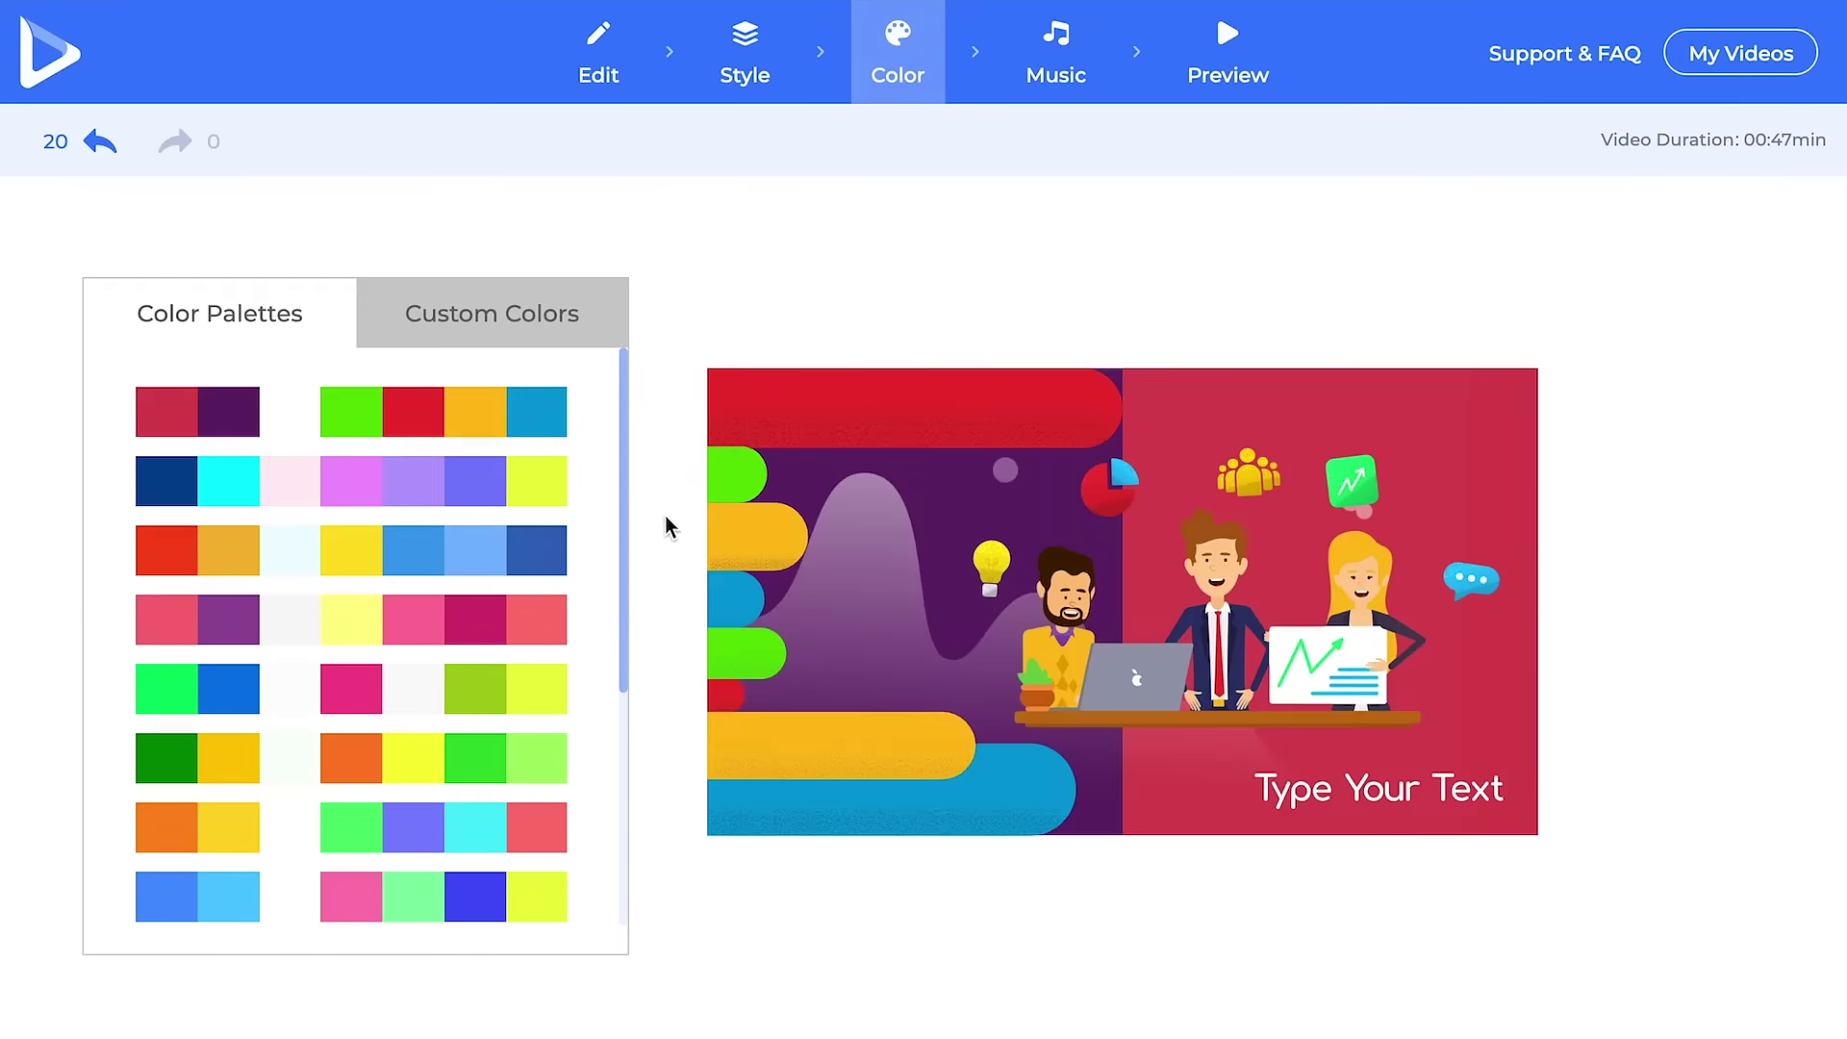
pyautogui.click(343, 495)
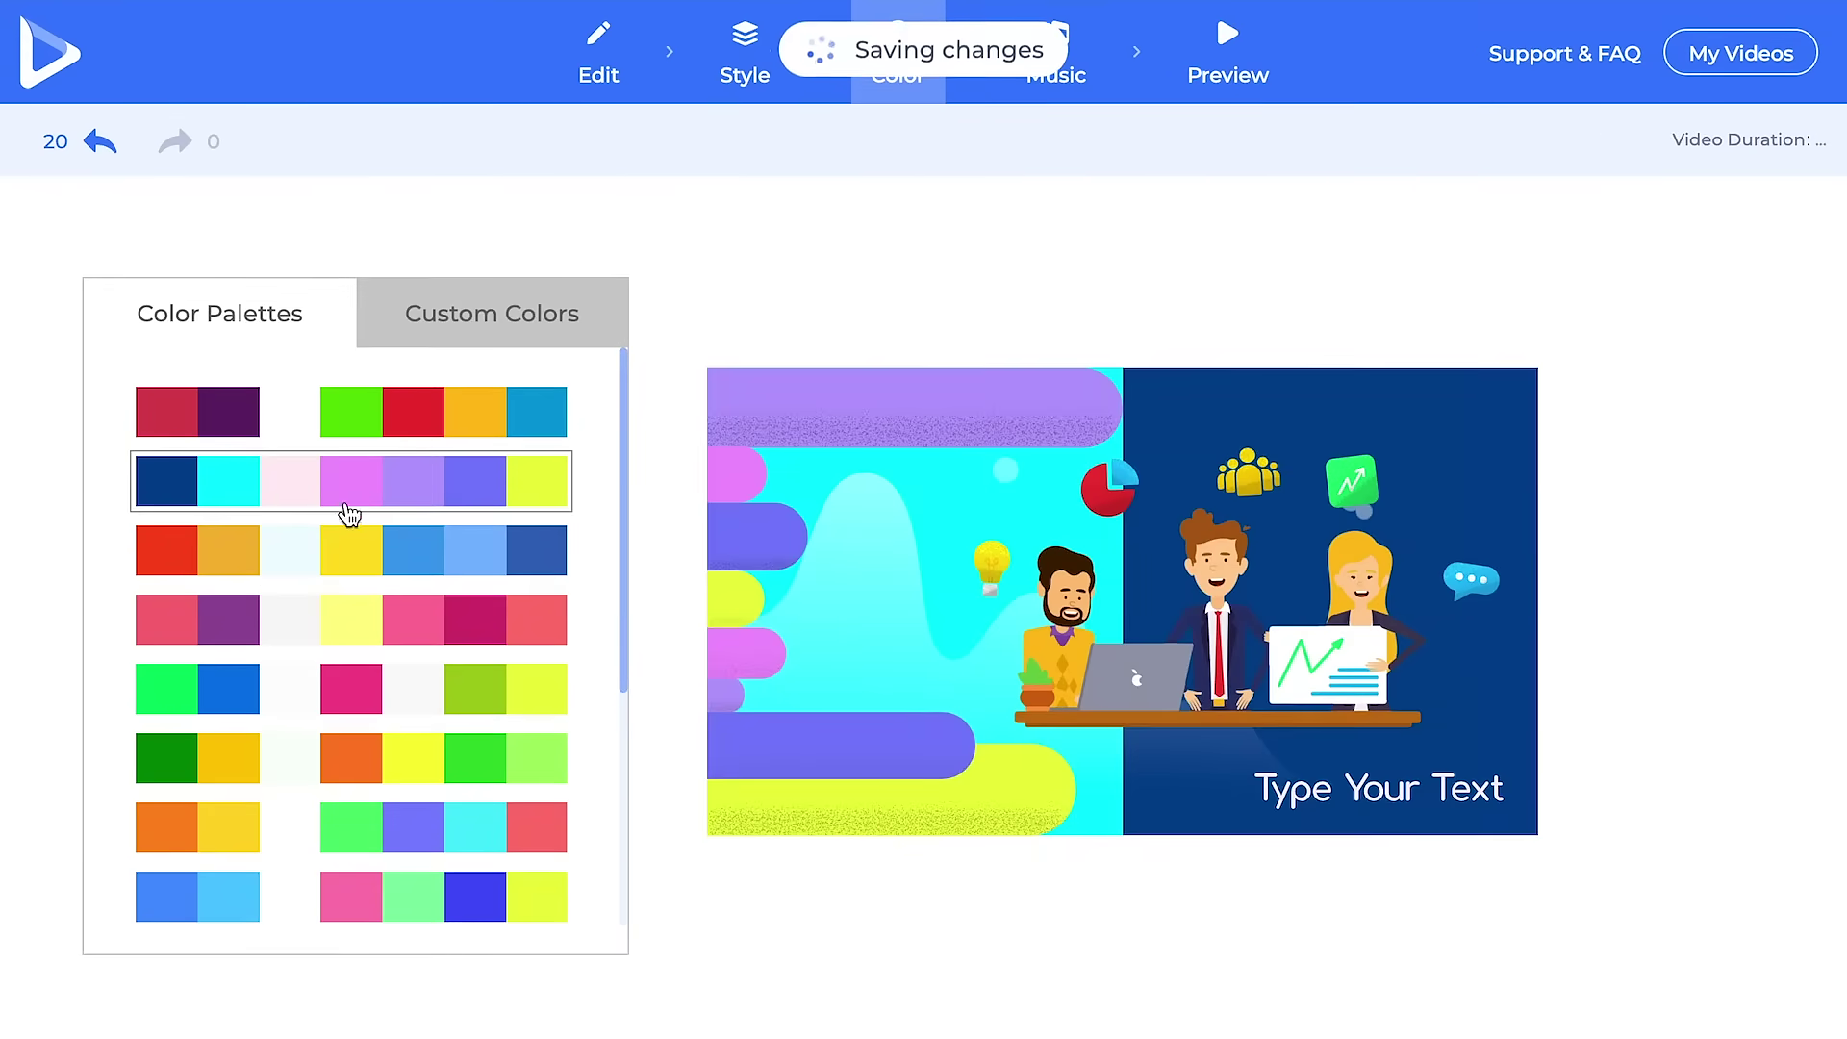
pyautogui.click(373, 576)
pyautogui.click(376, 635)
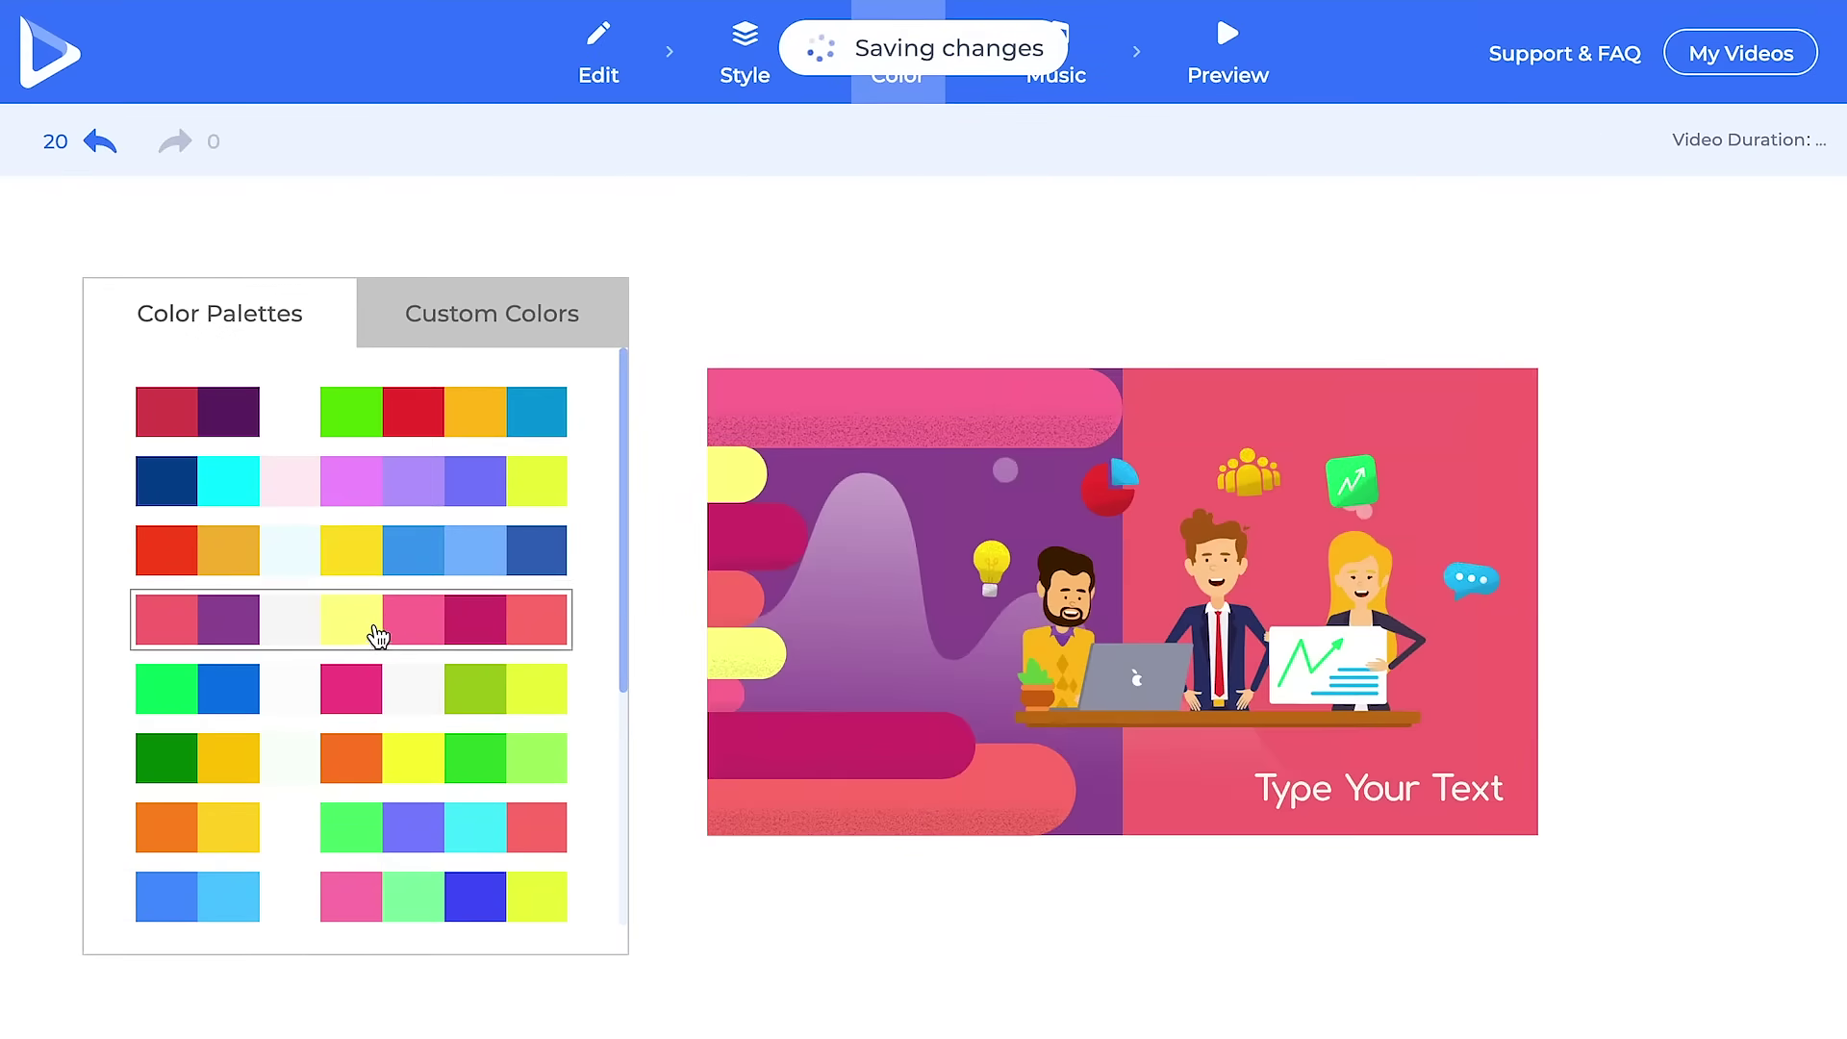
pyautogui.click(365, 700)
pyautogui.click(383, 766)
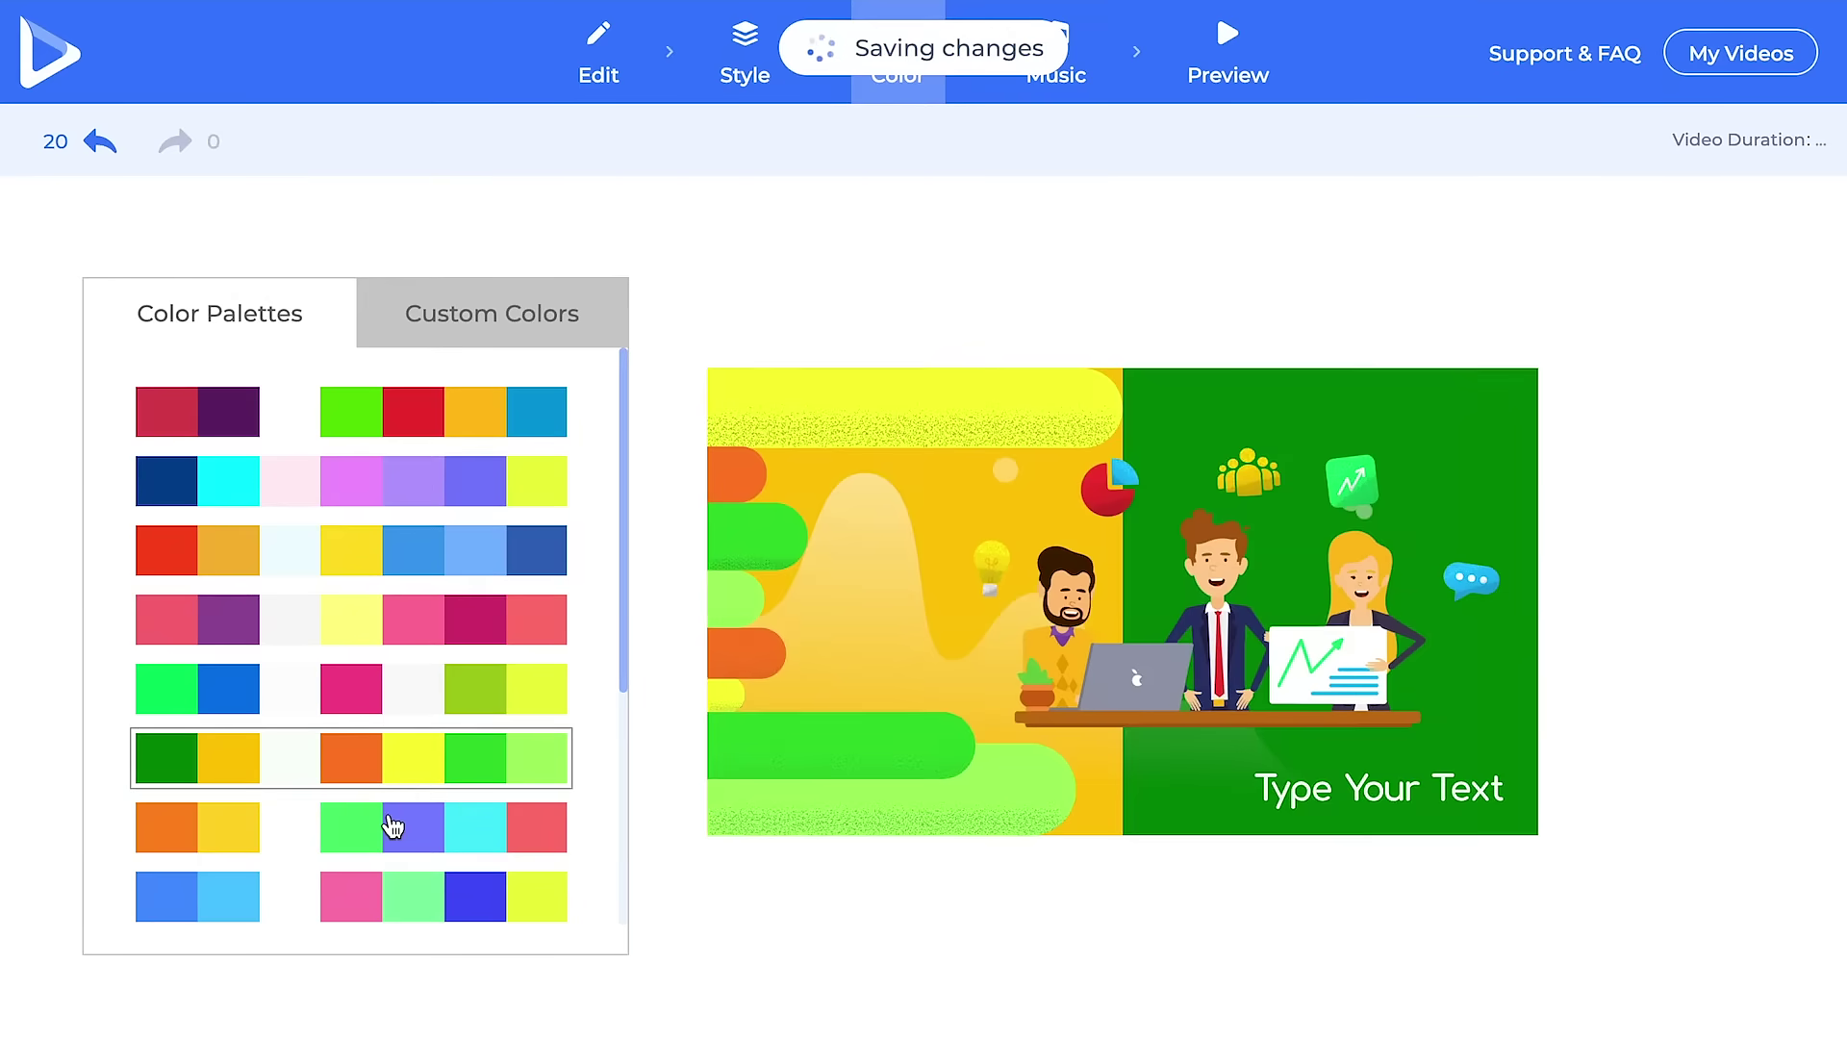
pyautogui.click(392, 833)
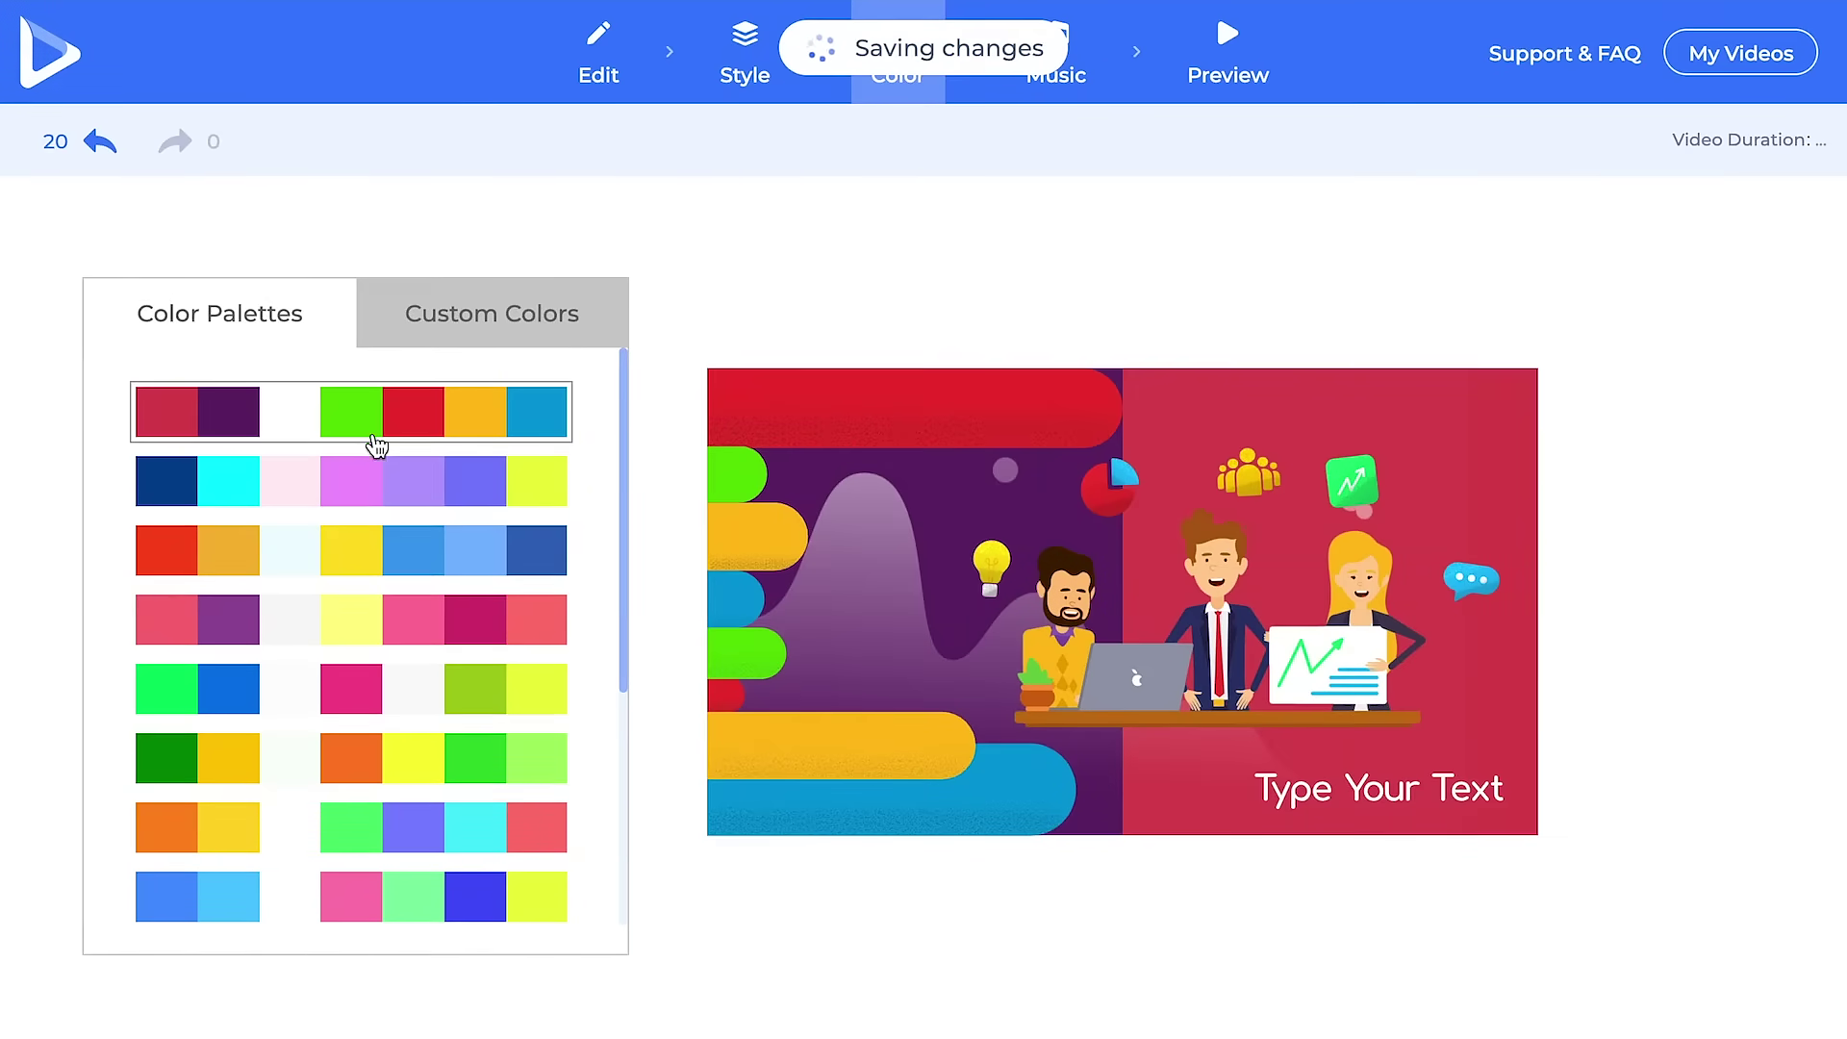
# Under Custom Colors, set the bg_1 background to bright cyan.
pyautogui.scroll(-1, 402, 489)
pyautogui.click(444, 348)
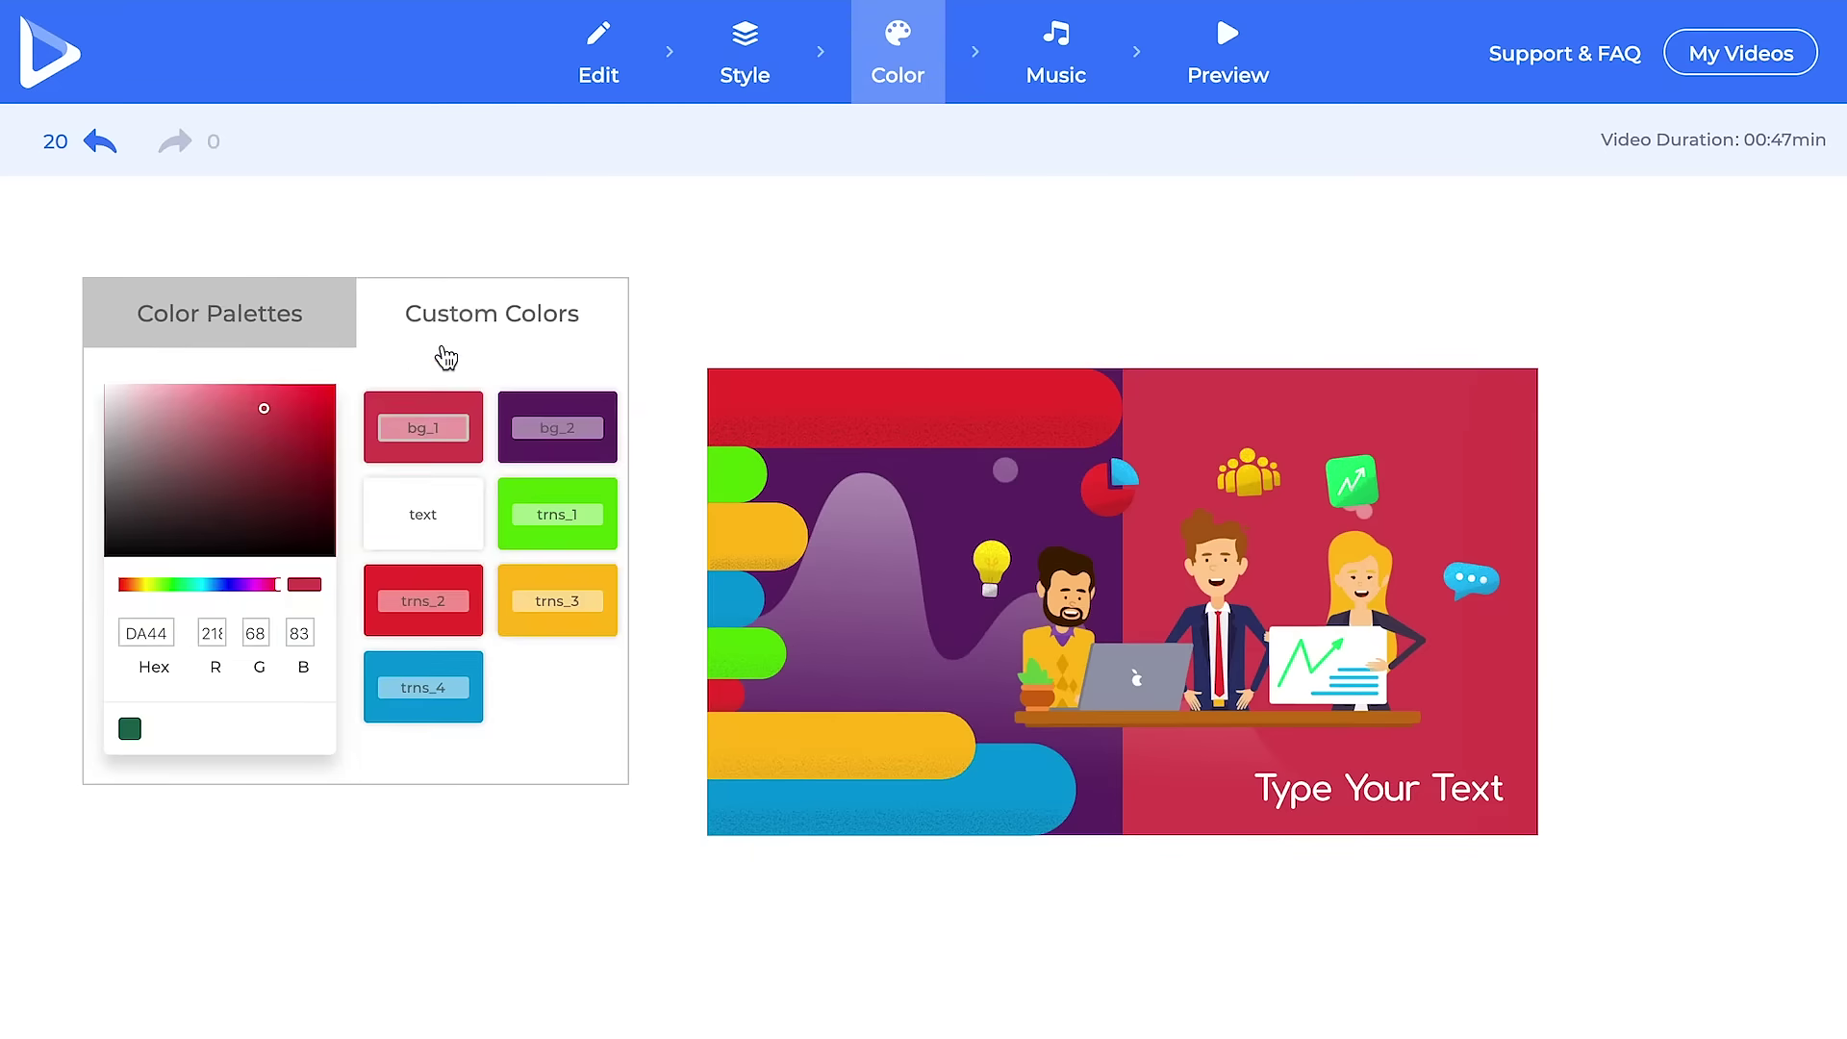
pyautogui.click(166, 510)
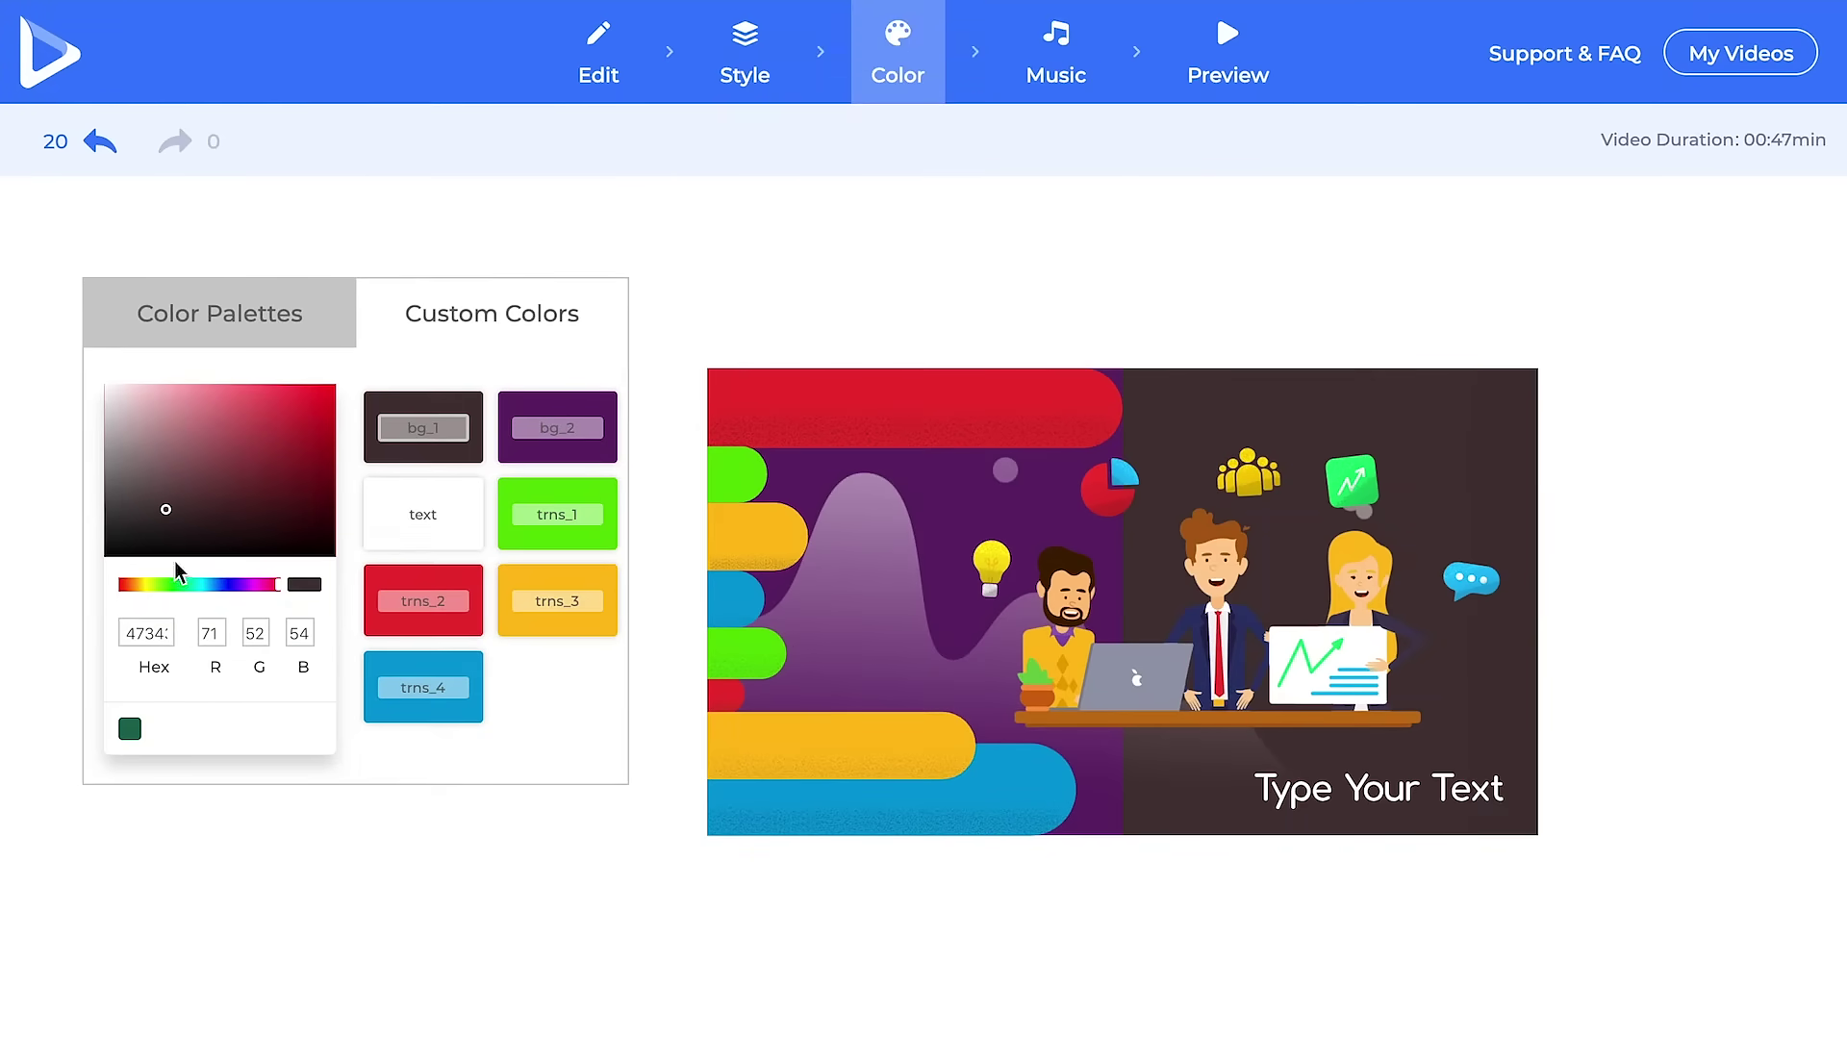
pyautogui.click(198, 584)
pyautogui.click(254, 437)
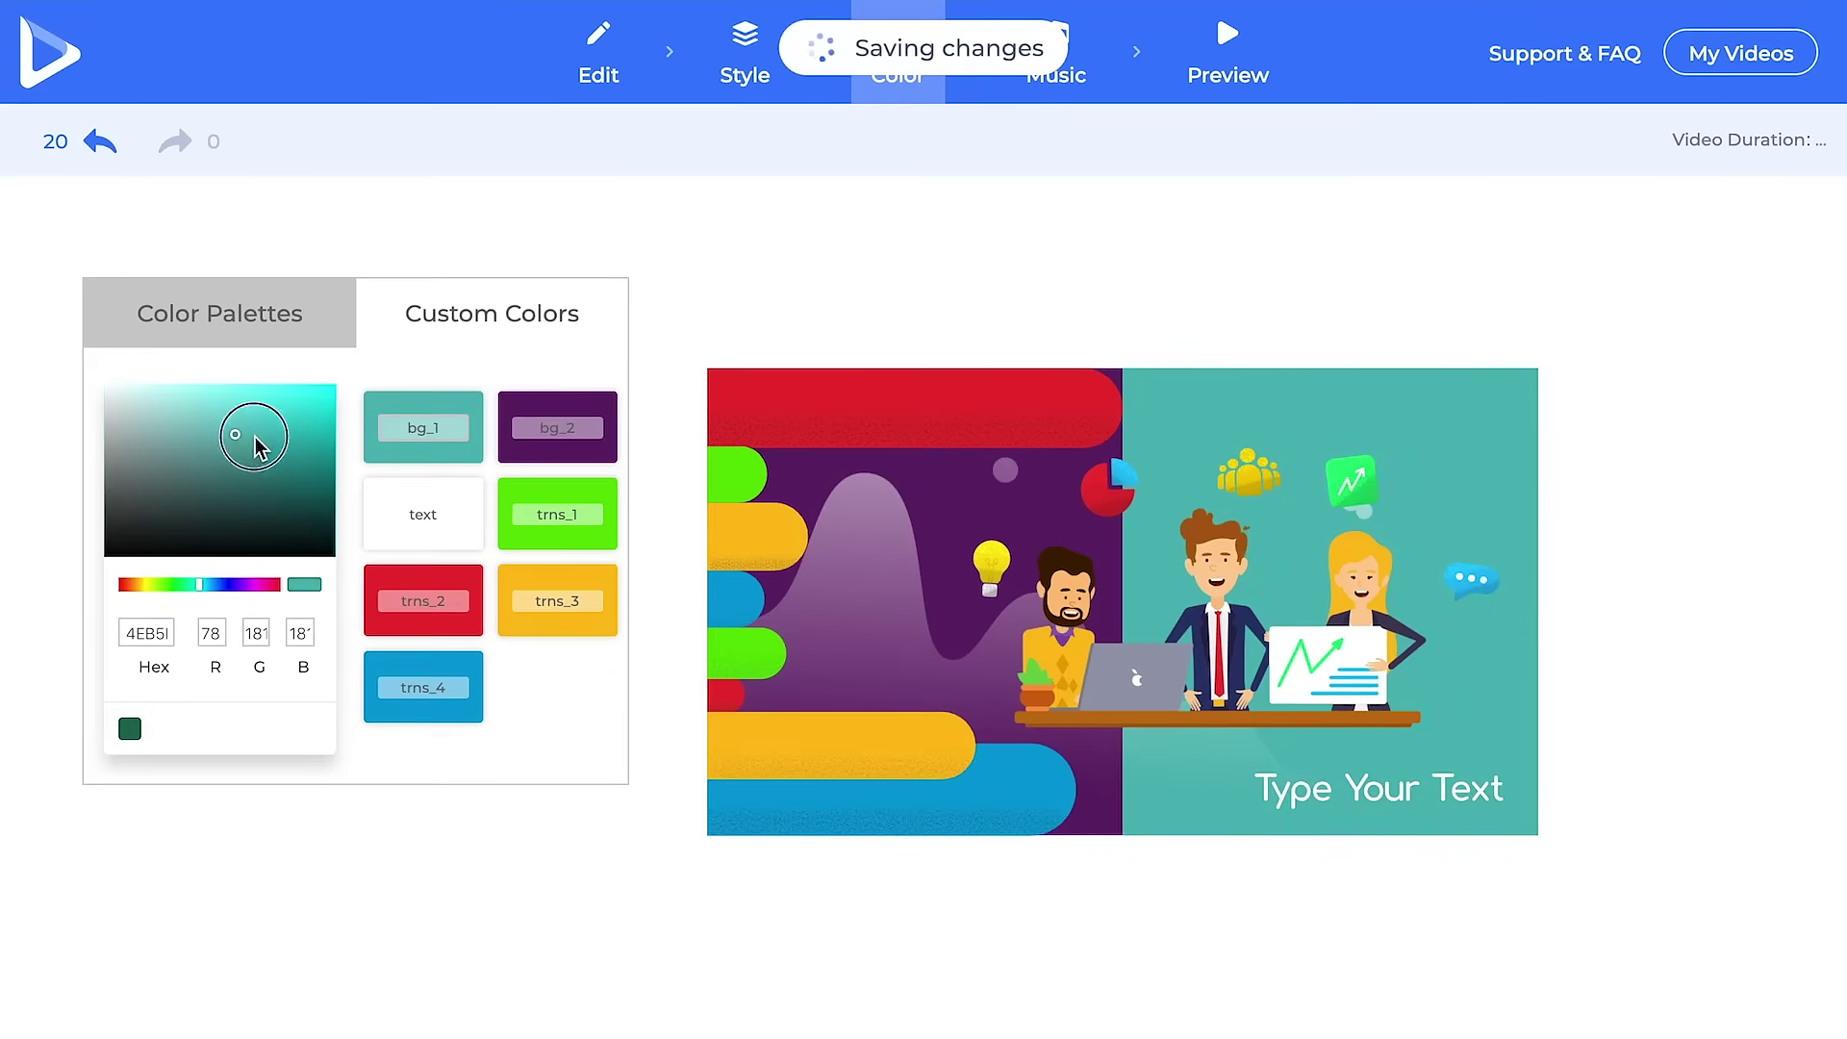
pyautogui.click(287, 403)
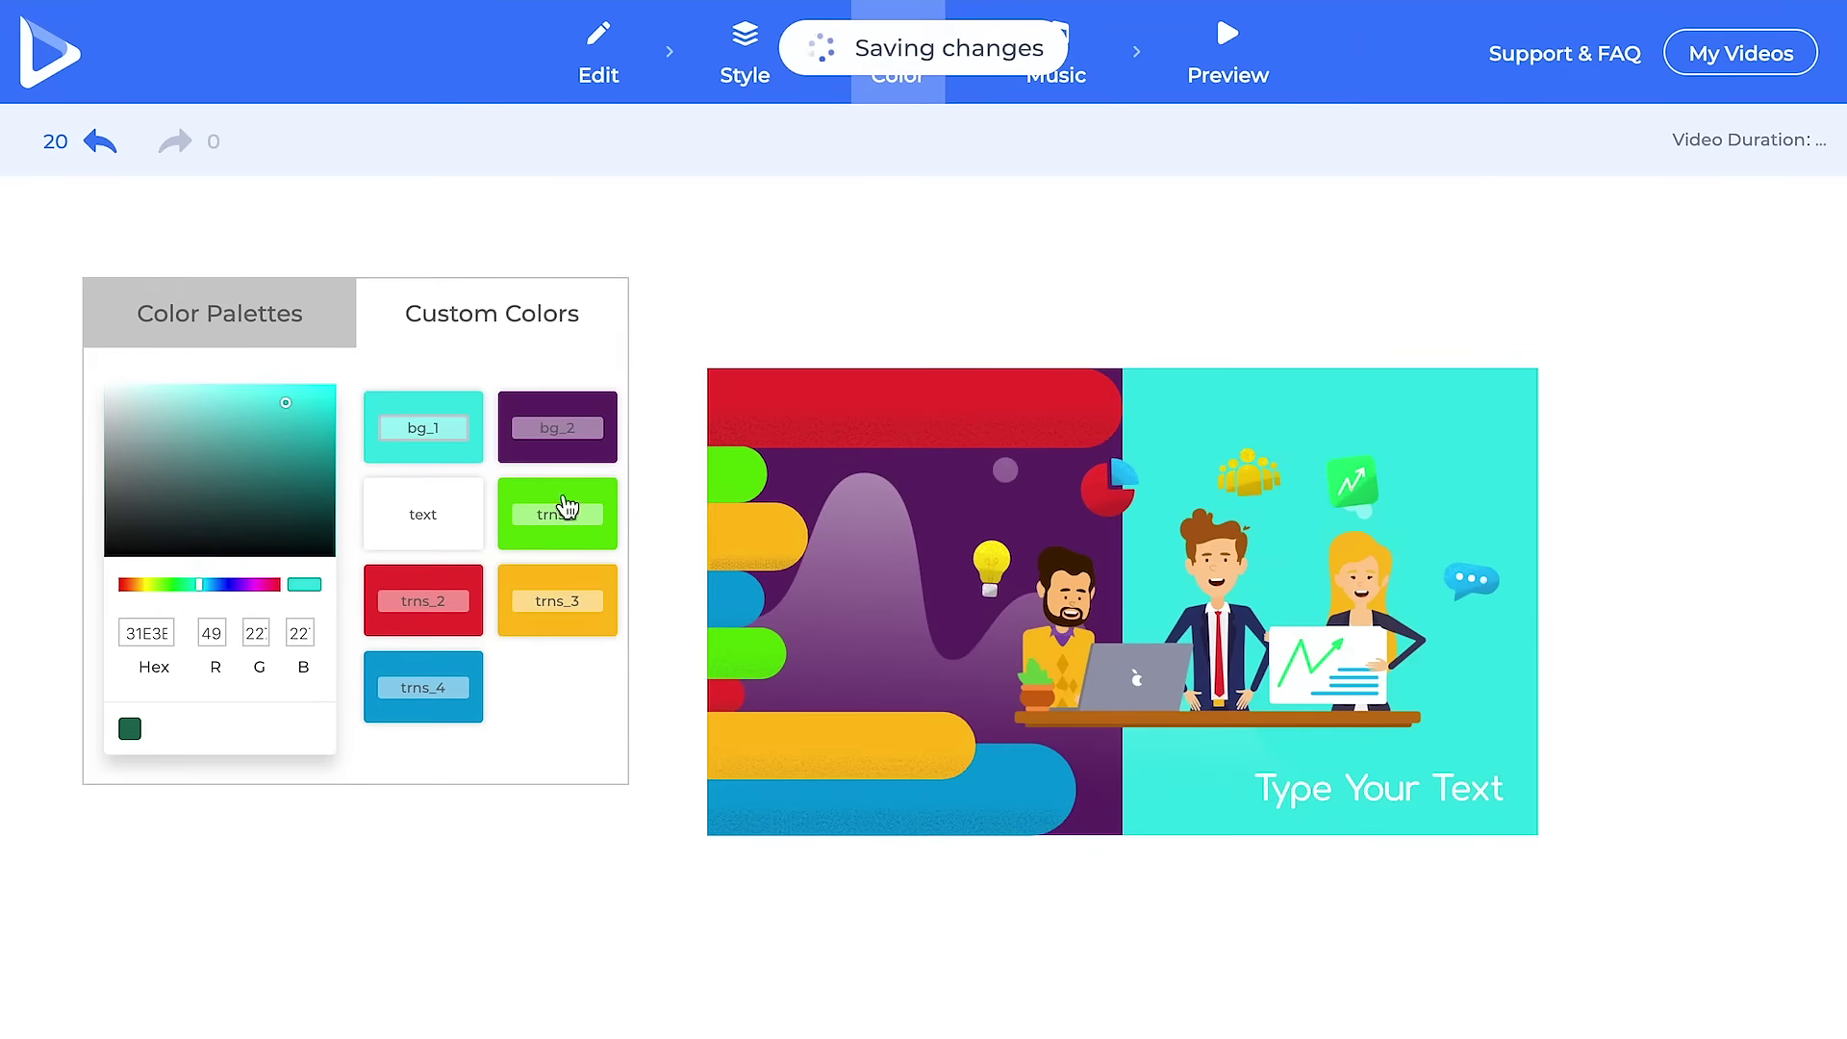
# Set the bg_2 background to a teal-blue hue.
pyautogui.click(586, 449)
pyautogui.click(269, 428)
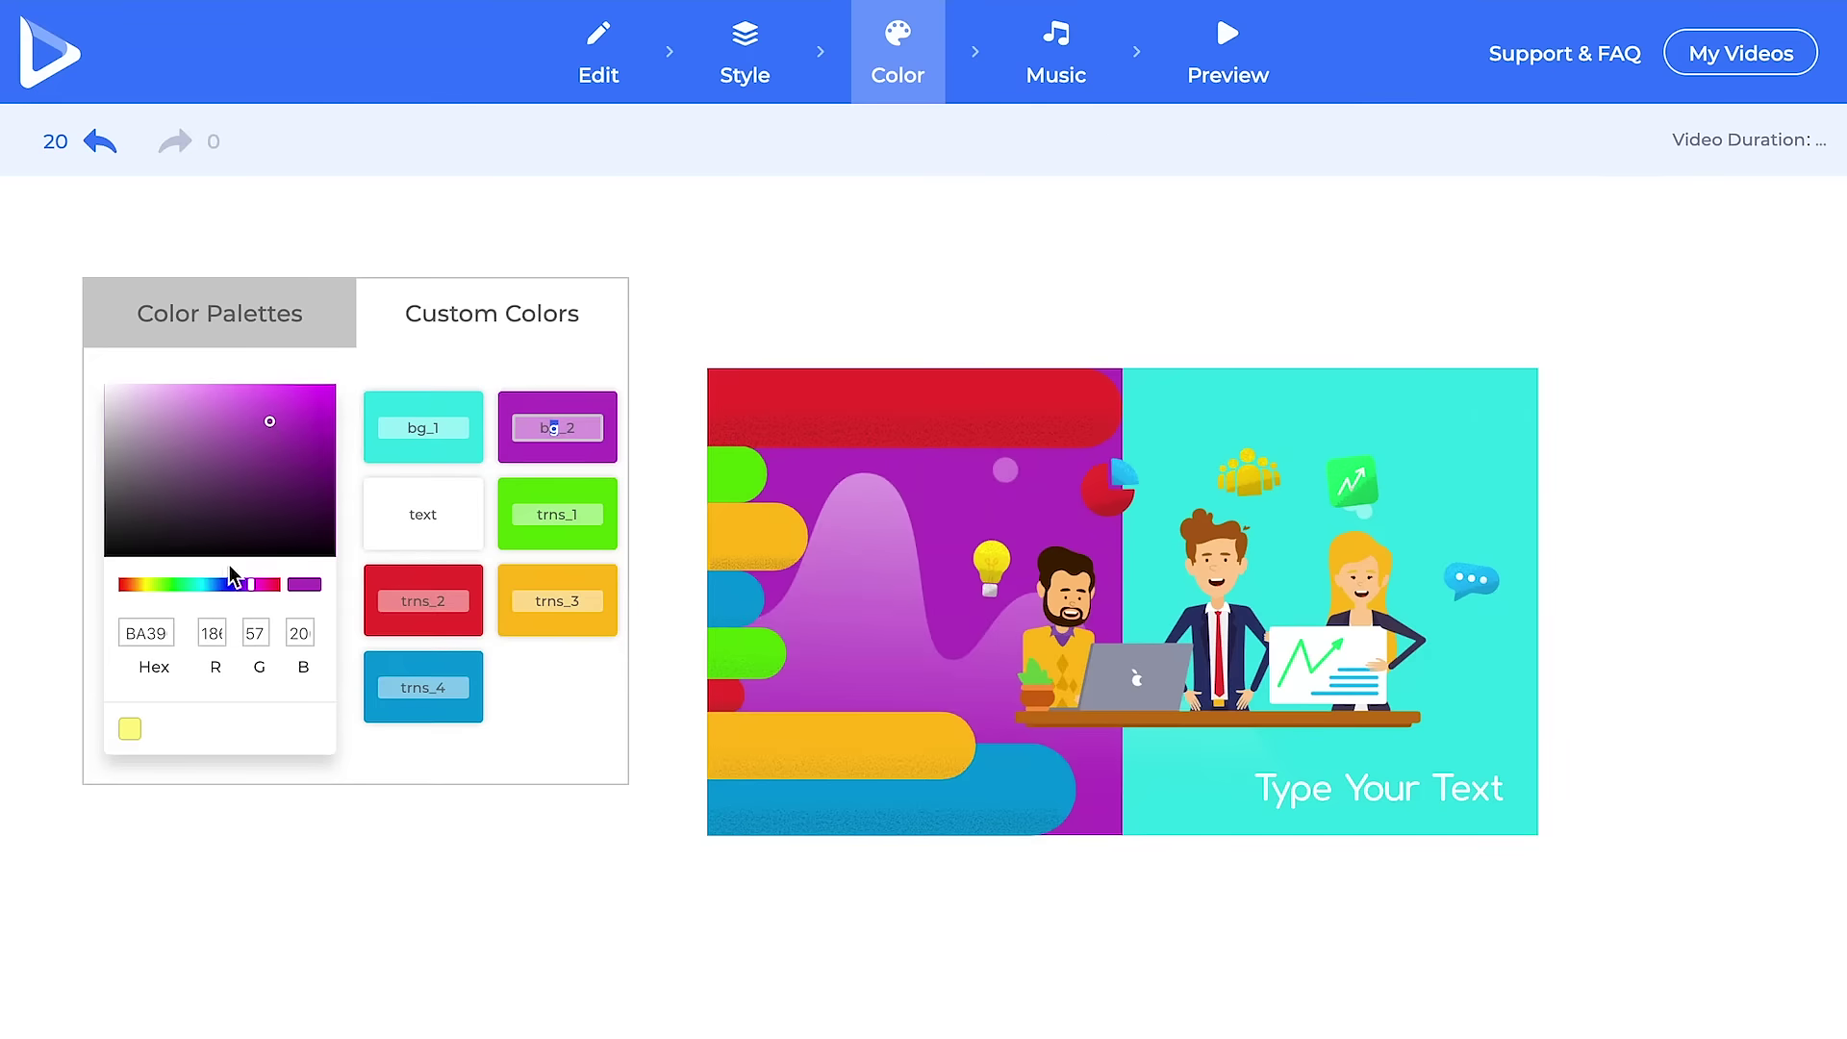
pyautogui.click(209, 585)
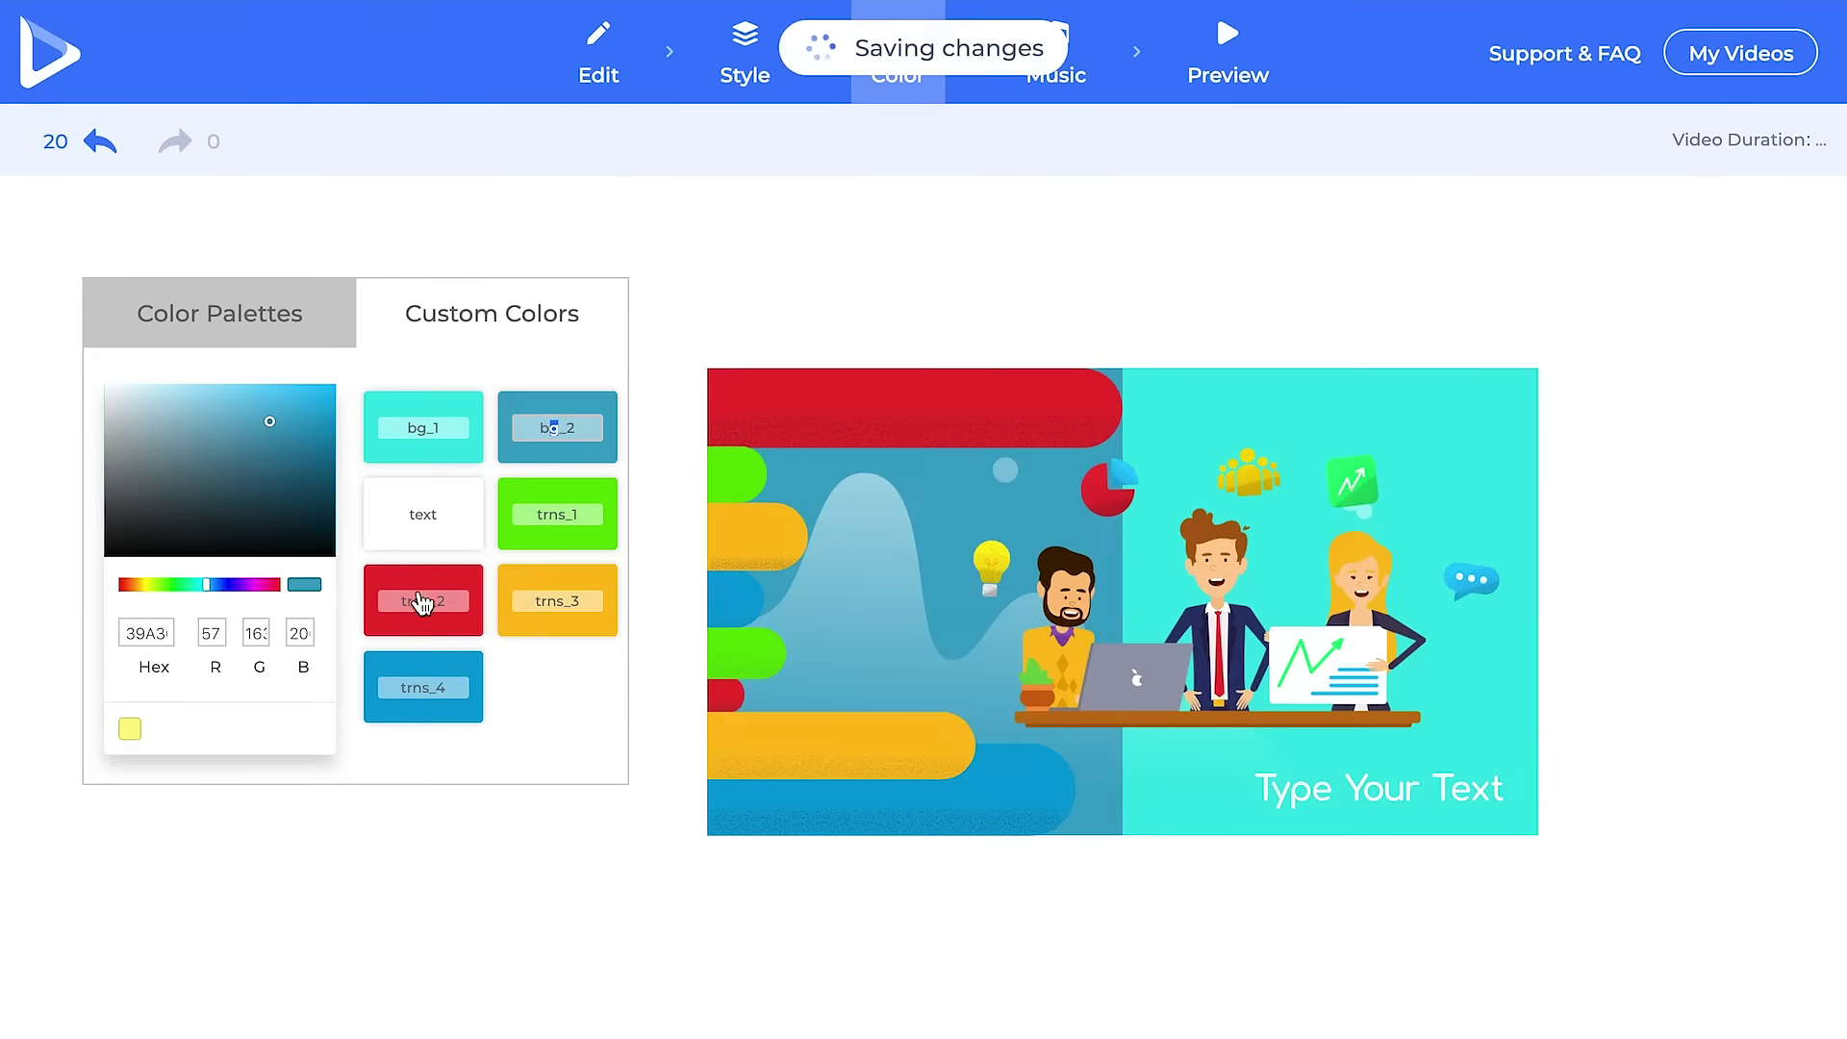
# Look over the Music step and its Voiceover options.
pyautogui.click(1042, 72)
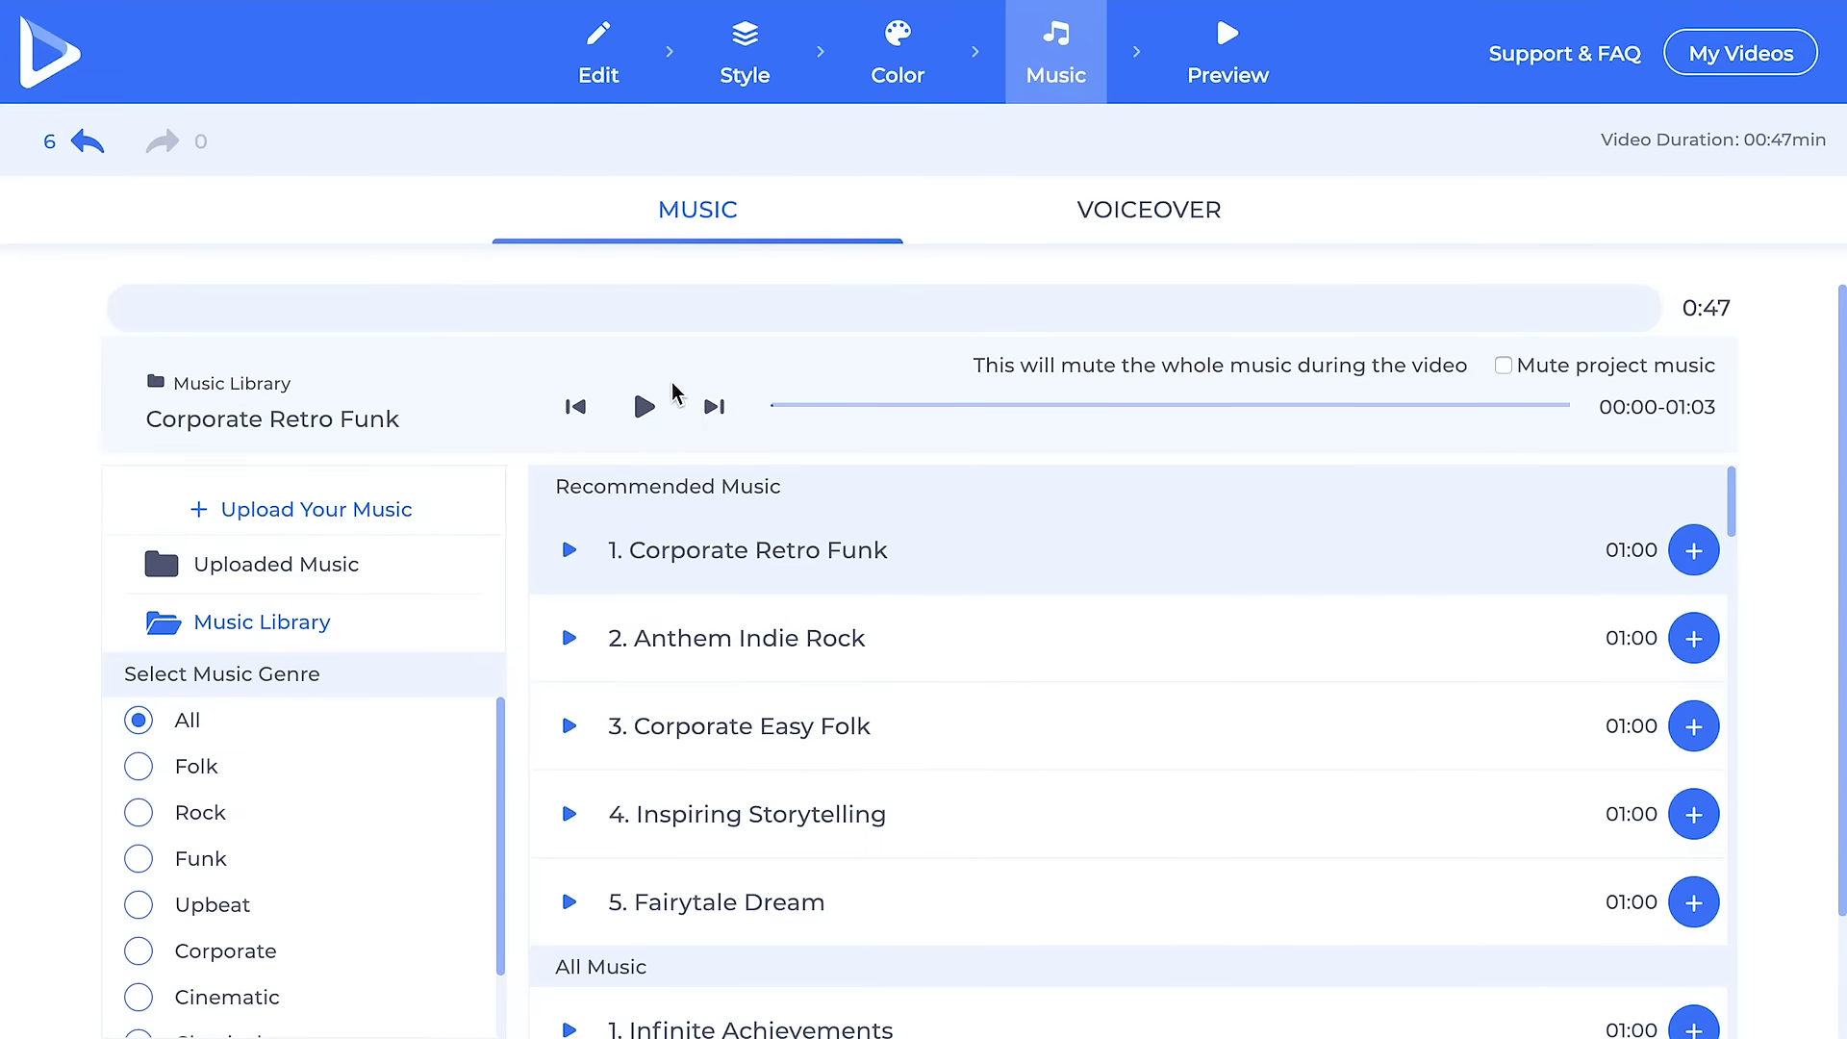
pyautogui.scroll(-2, 677, 378)
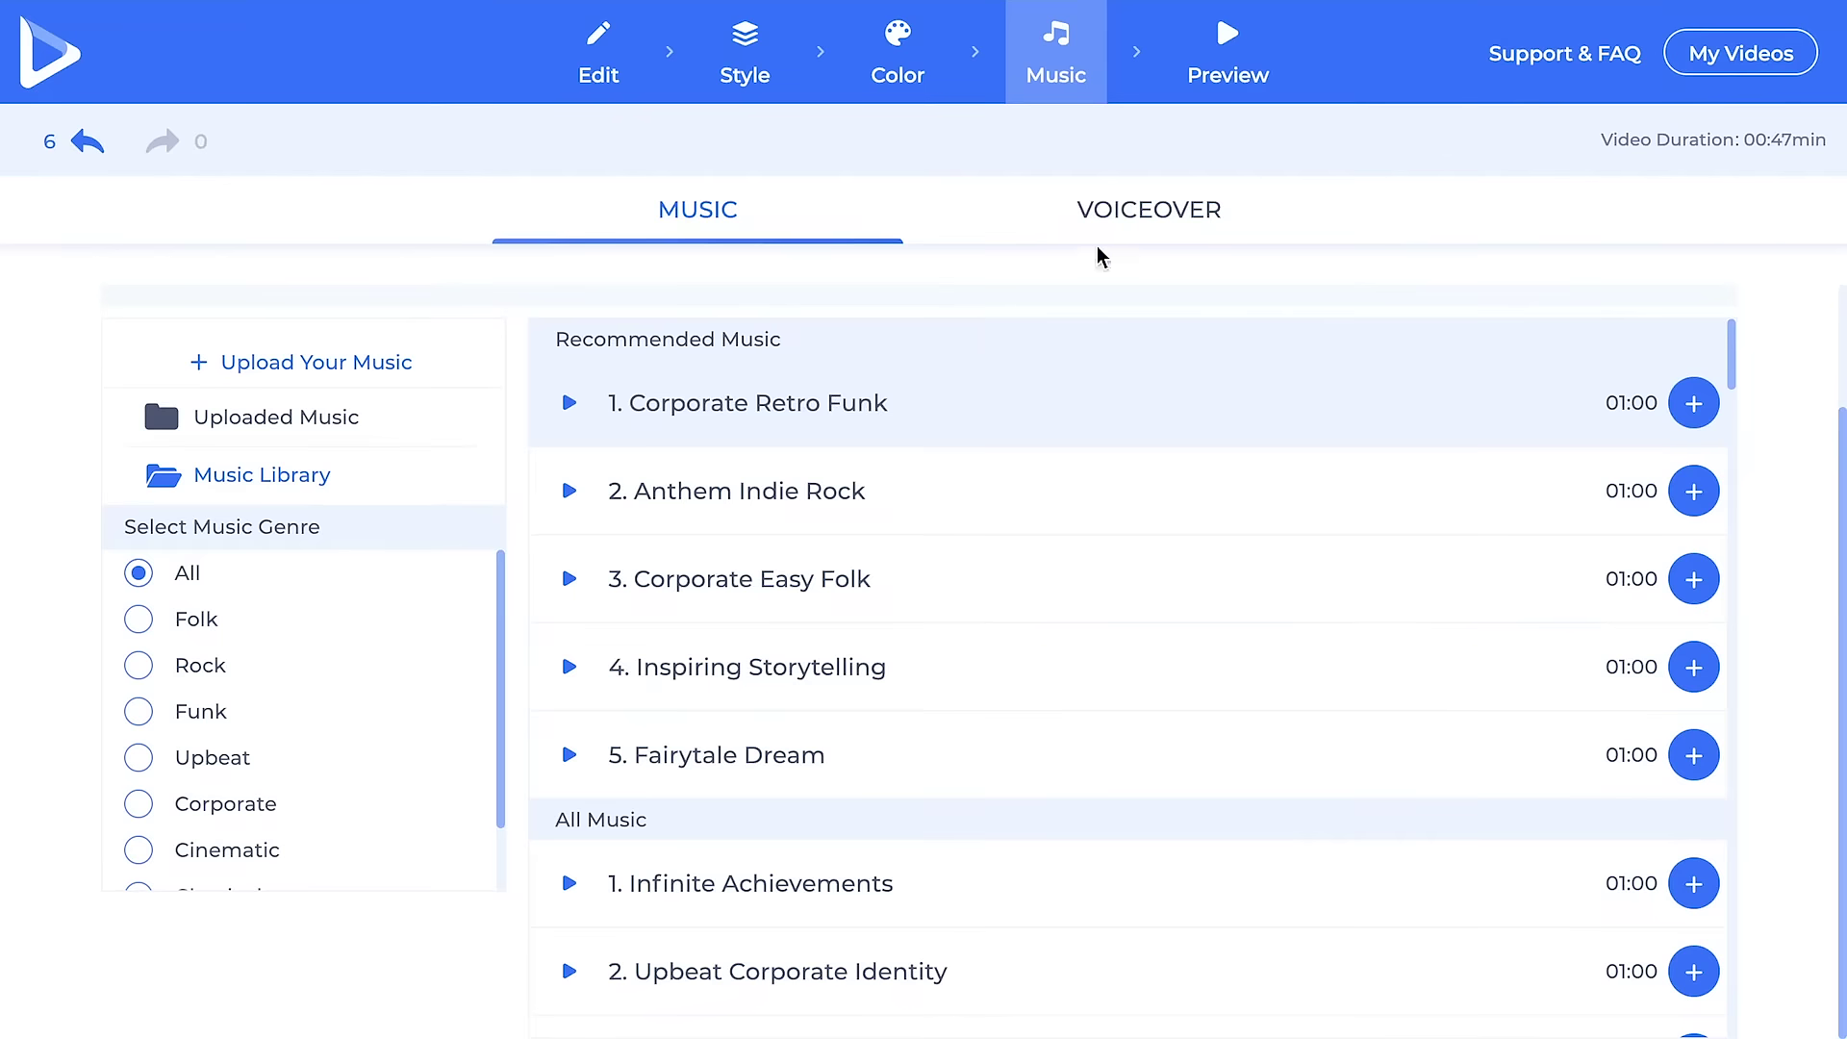
pyautogui.click(1118, 229)
# On the Edit step, open scene 3, then scene 5 with the YouTube, Vimeo and Dribbble icons.
pyautogui.click(612, 72)
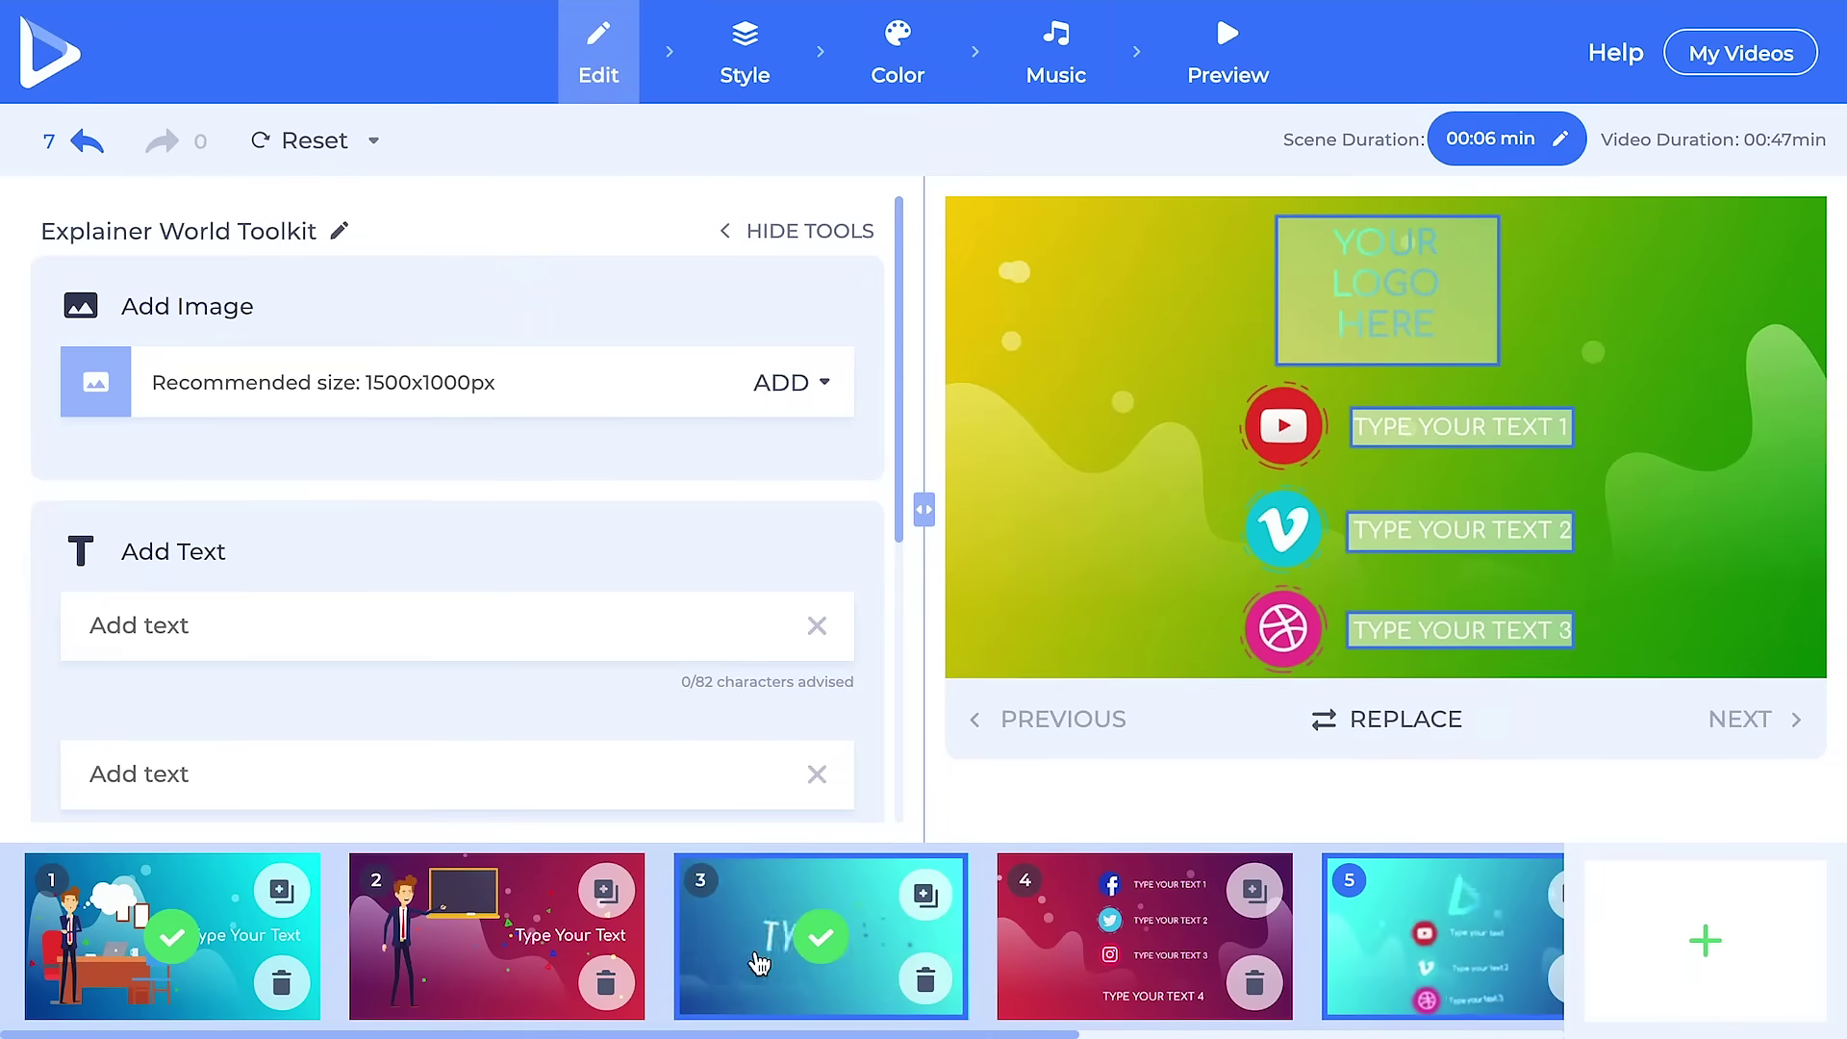
pyautogui.click(769, 931)
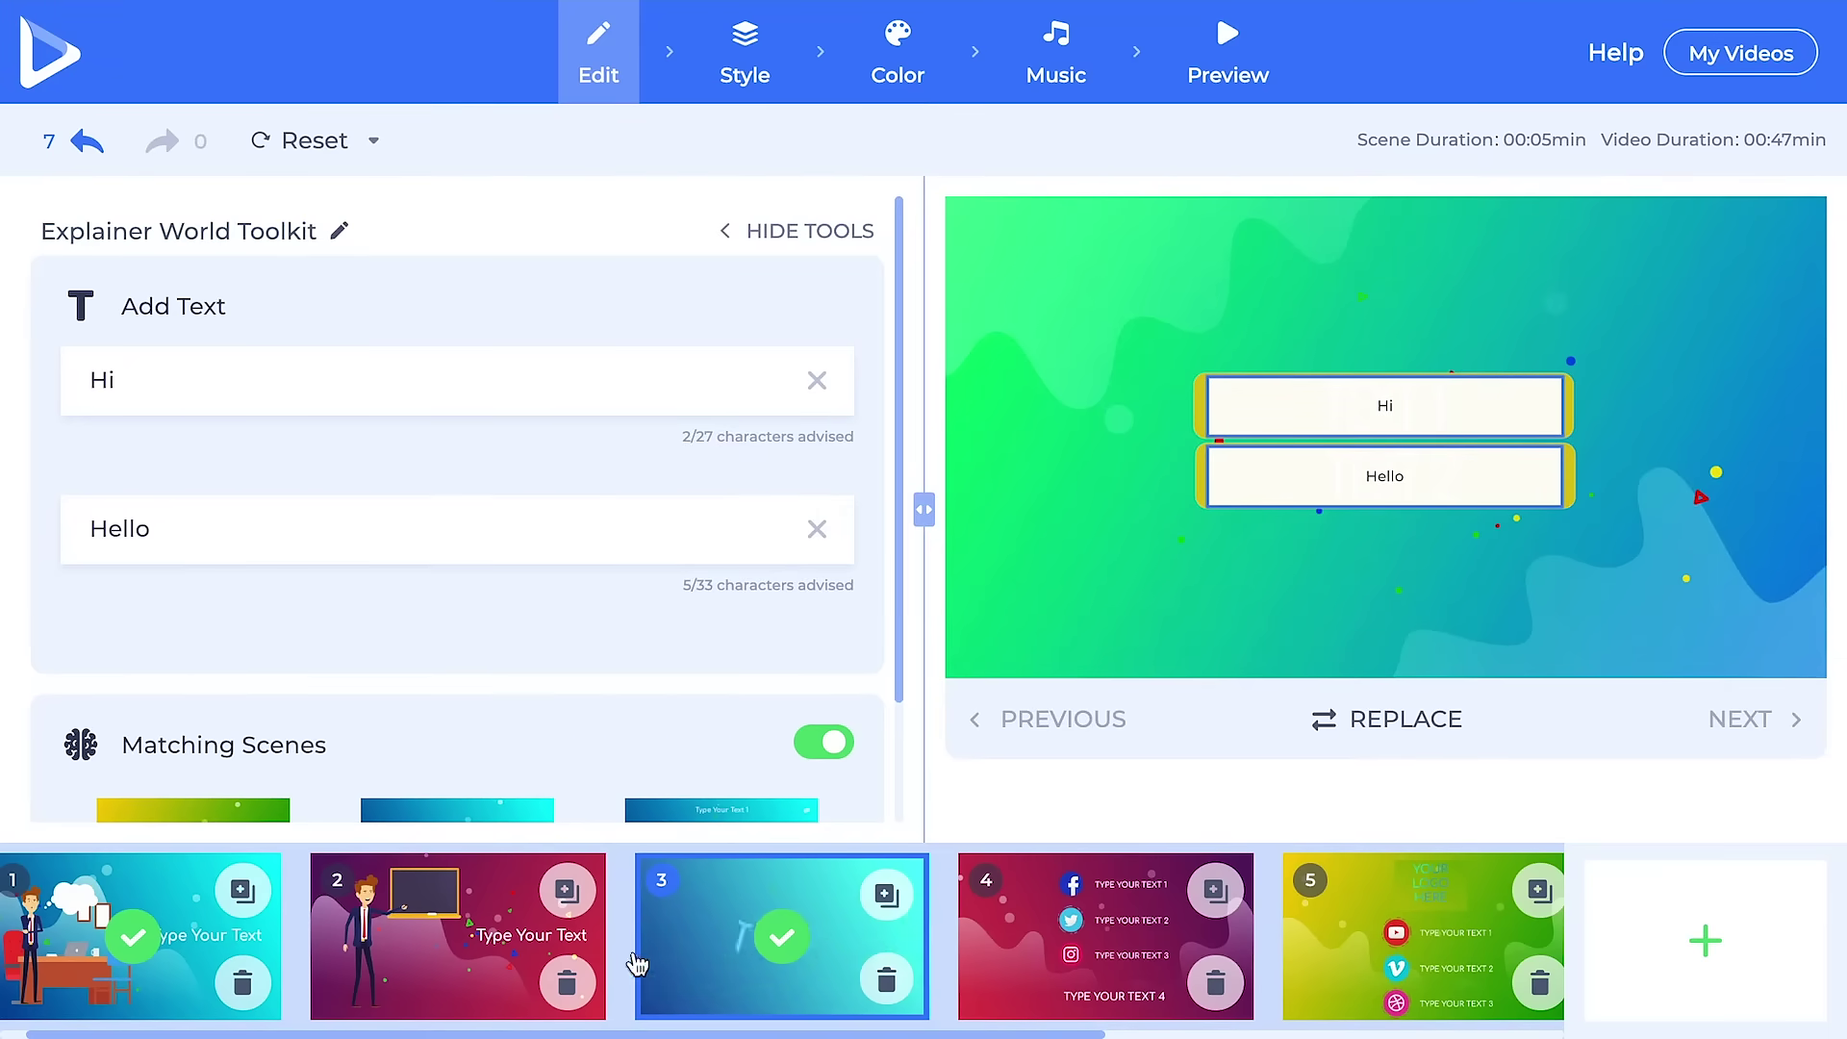
pyautogui.hscroll(5, 1017, 967)
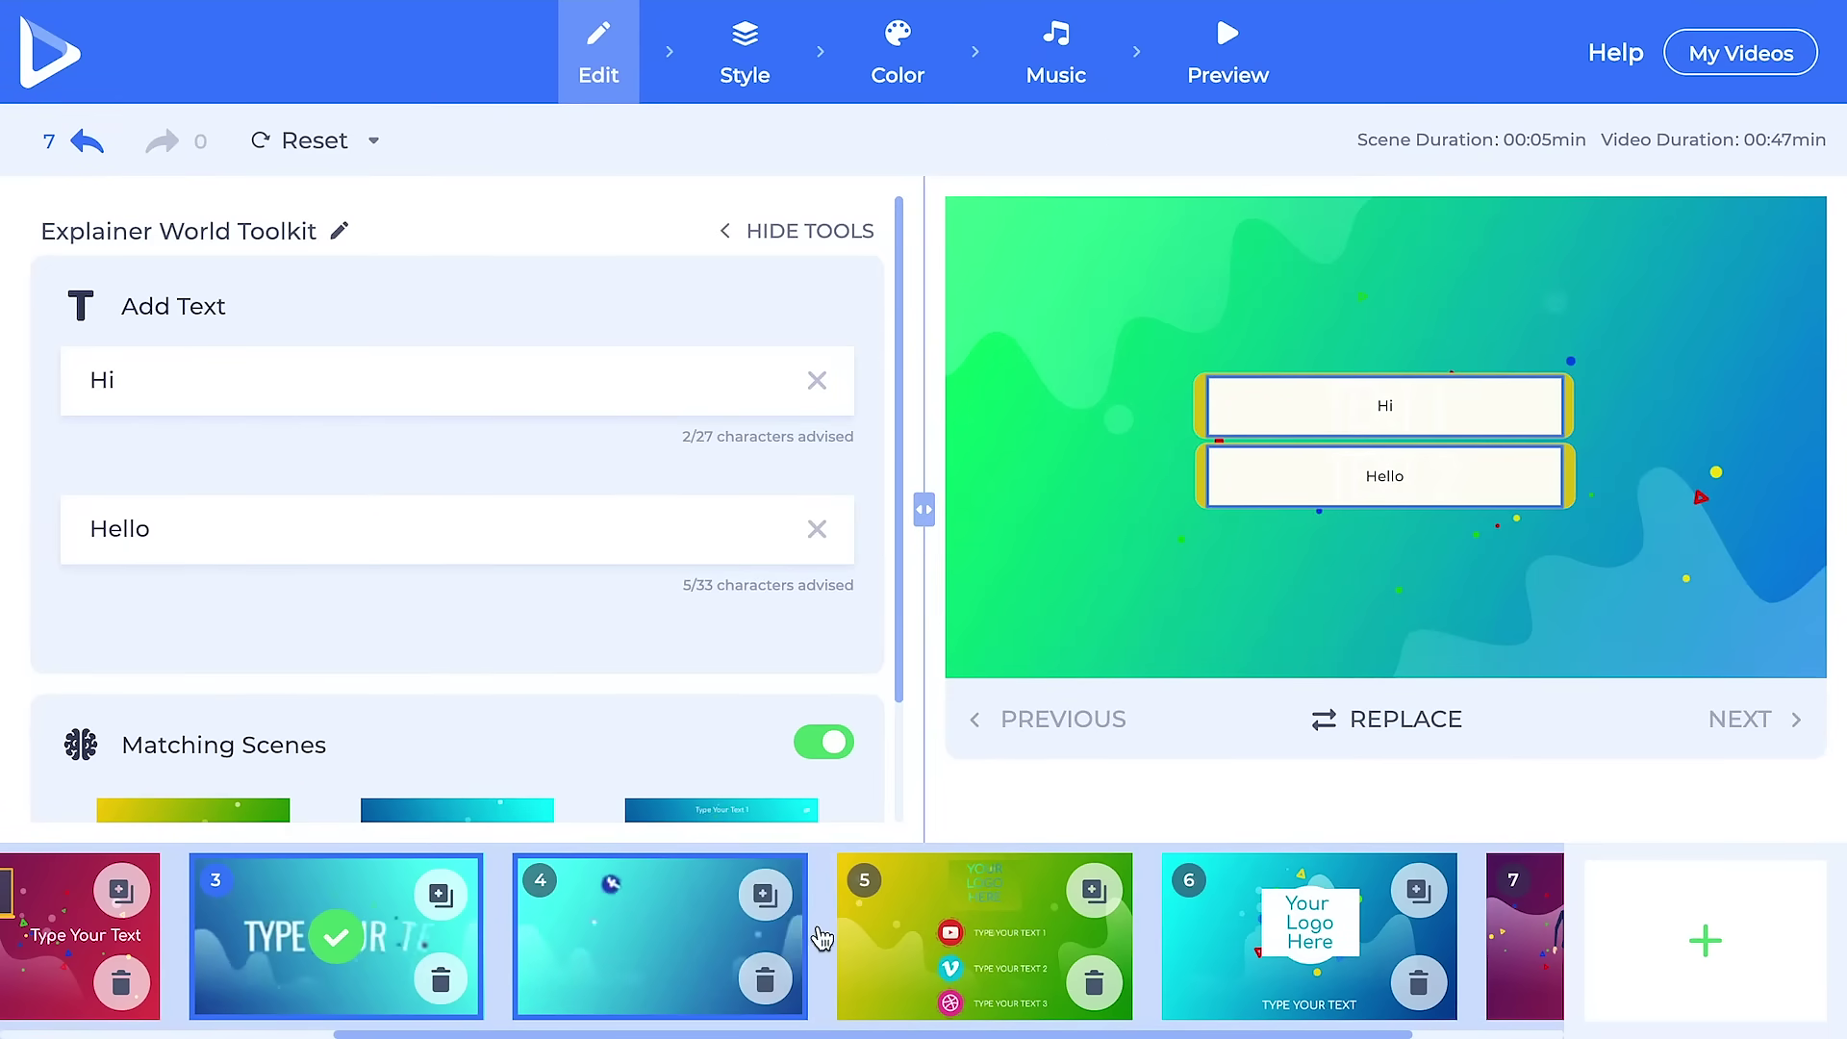
pyautogui.click(938, 919)
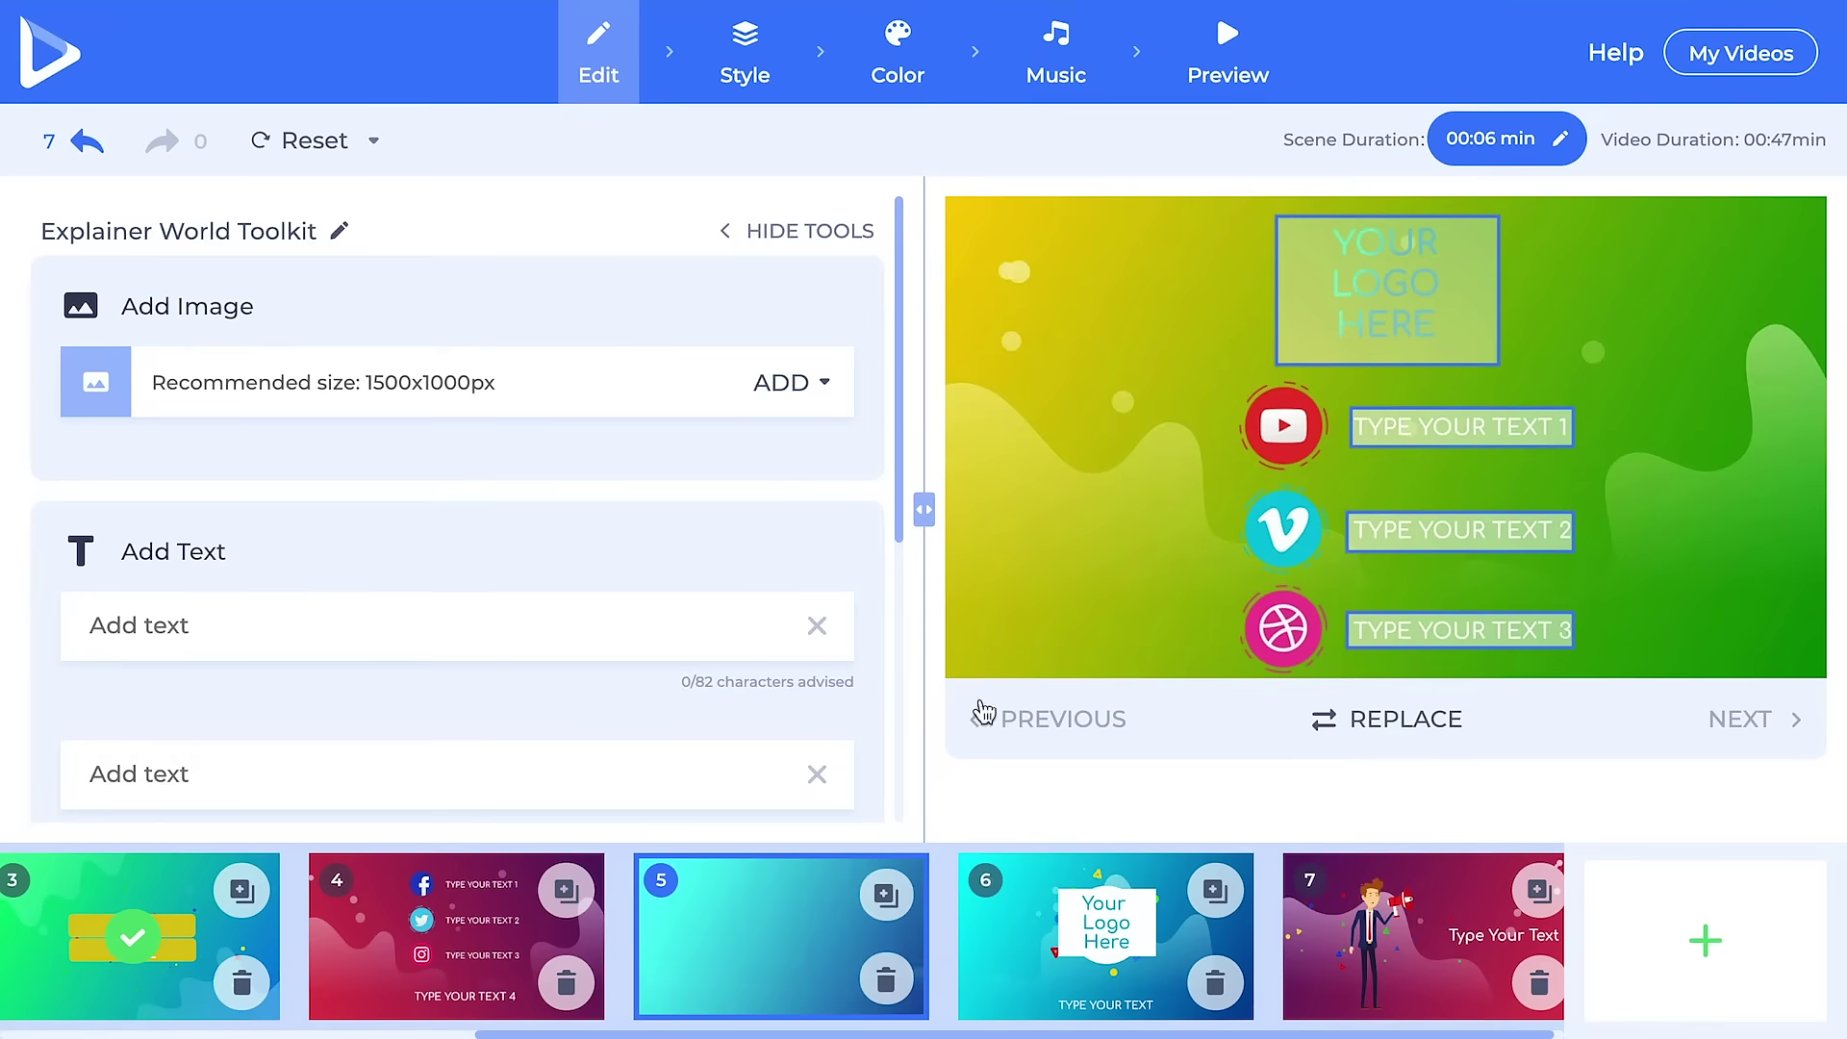
# Request a FREE PREVIEW render and Proceed Anyway despite the 'Project is not finished yet' warning.
pyautogui.click(1229, 60)
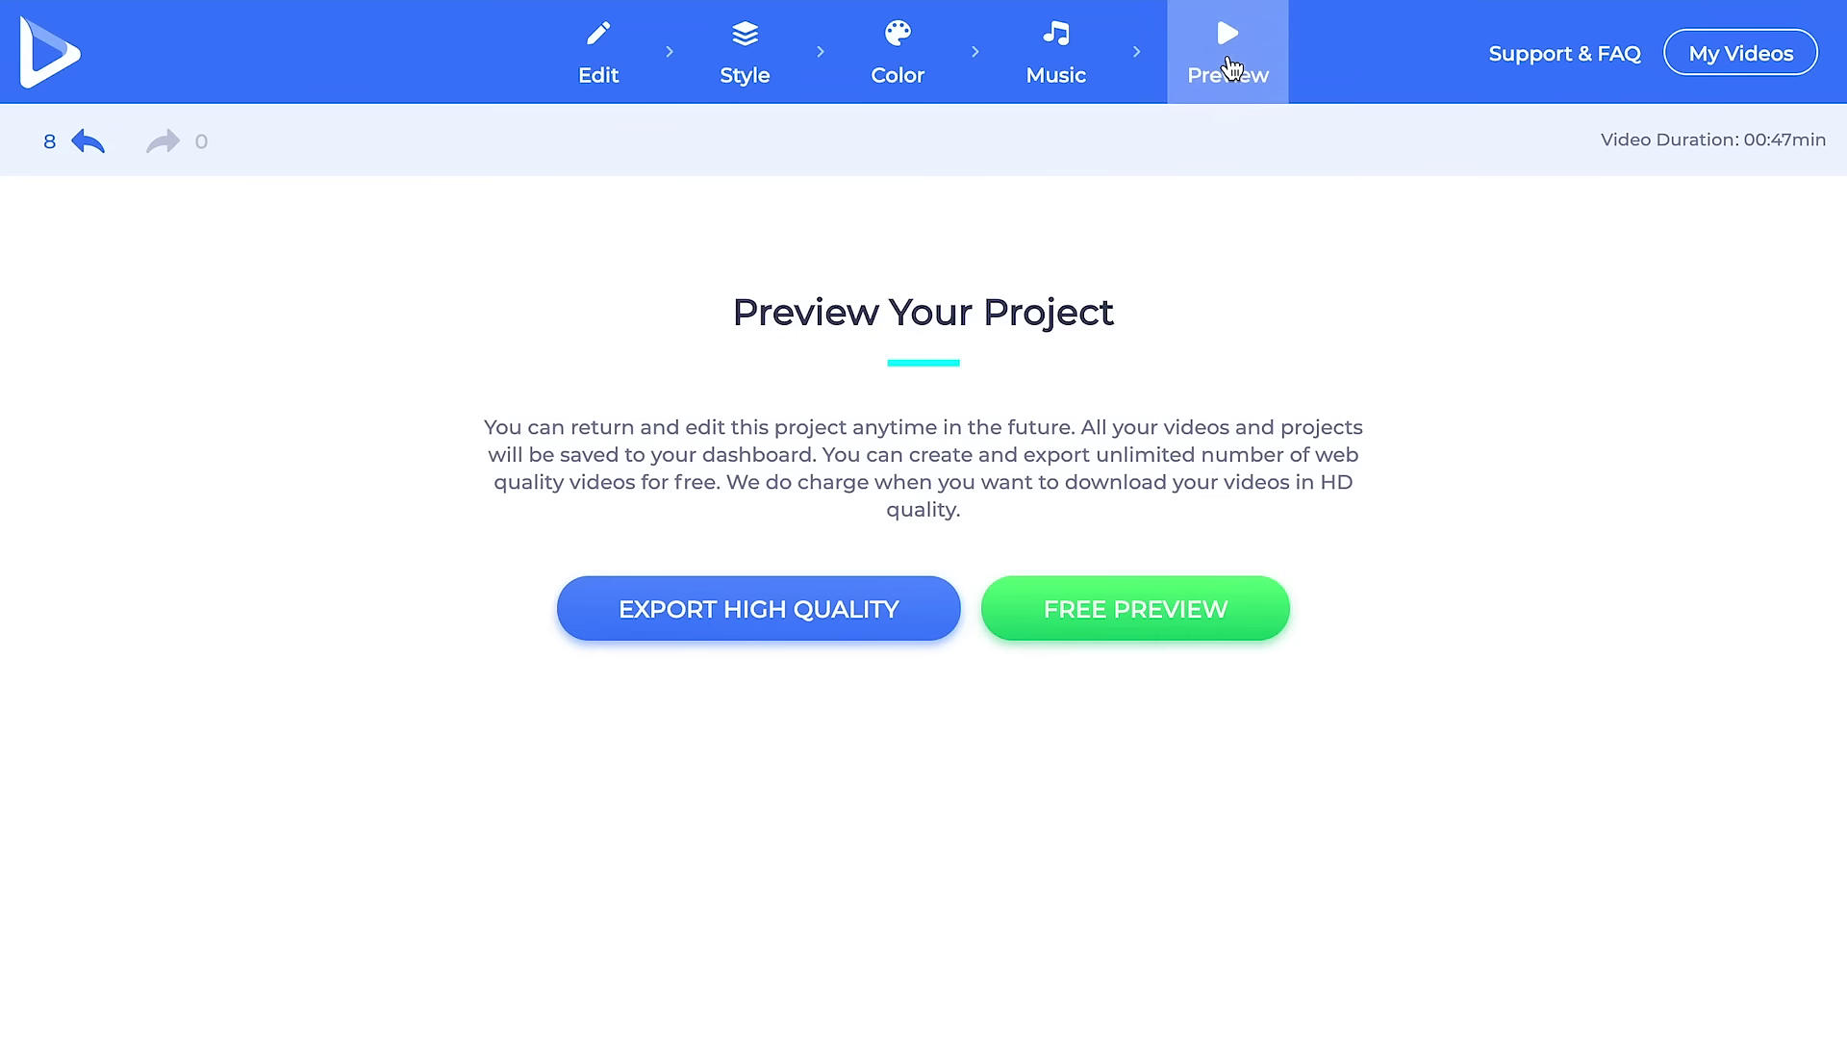
pyautogui.click(1089, 625)
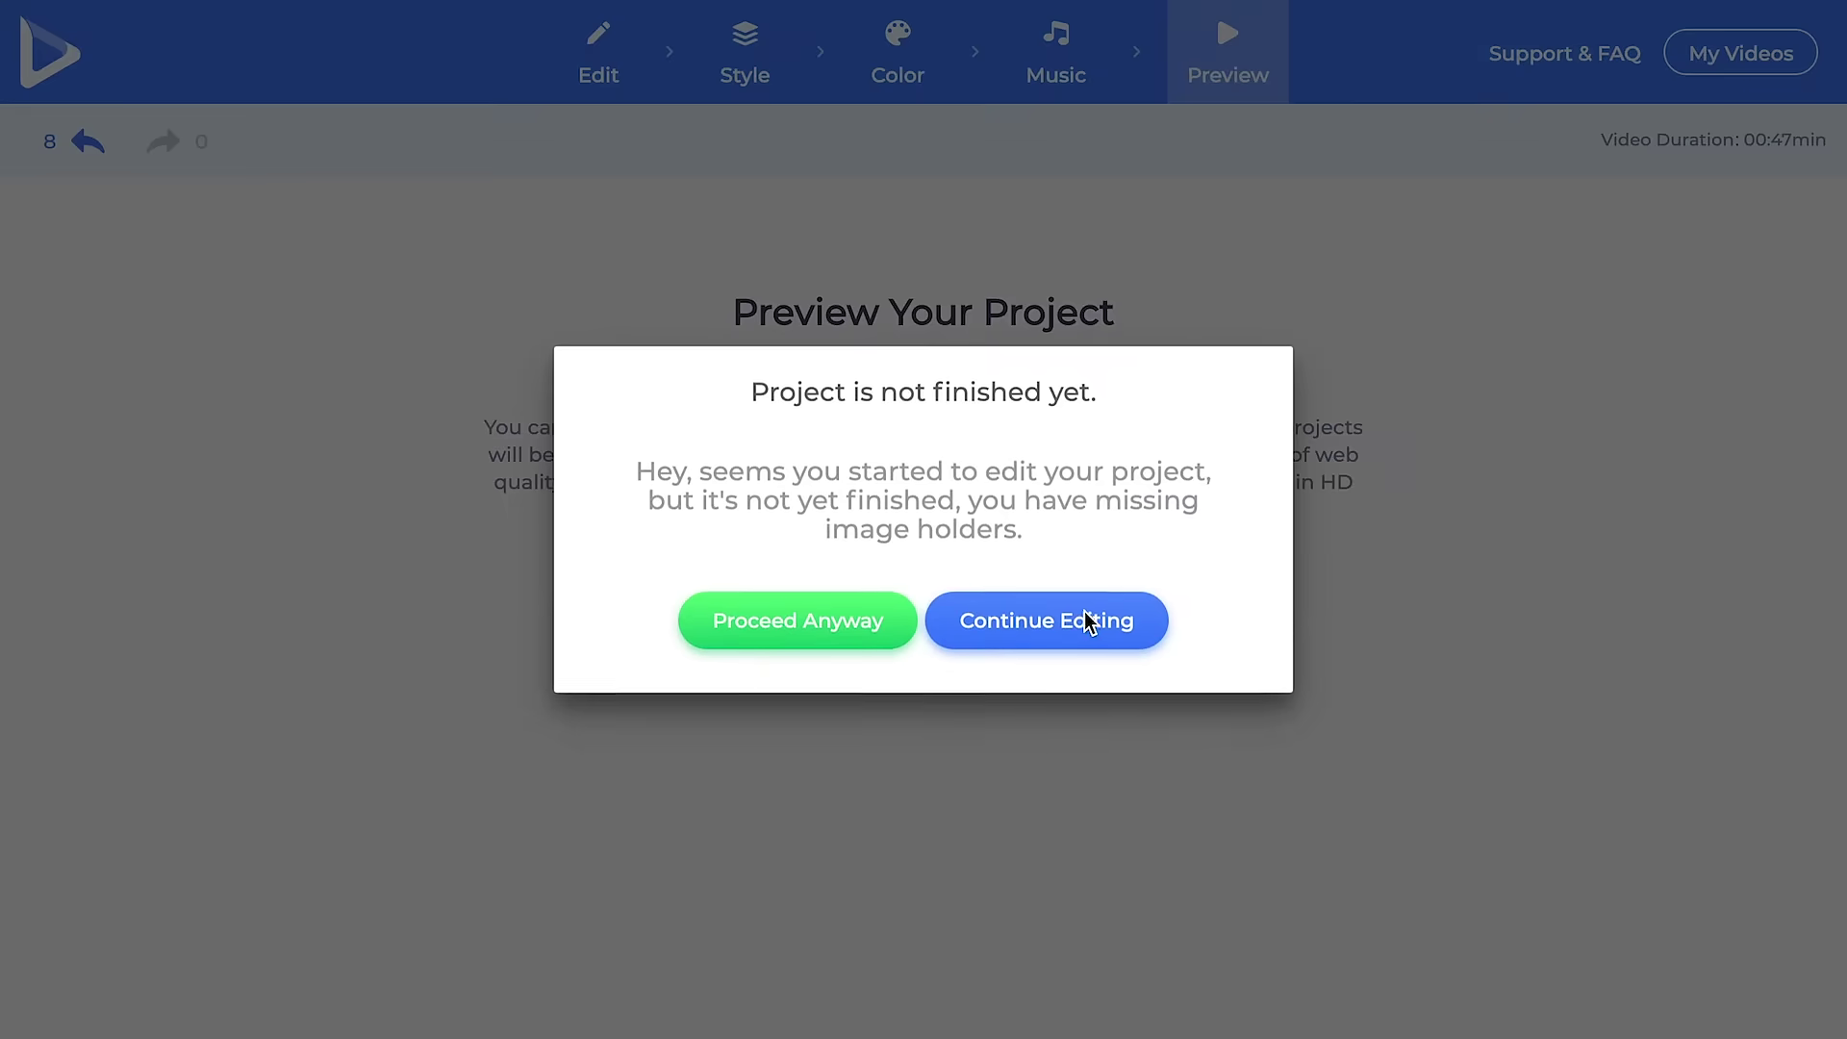
pyautogui.click(833, 635)
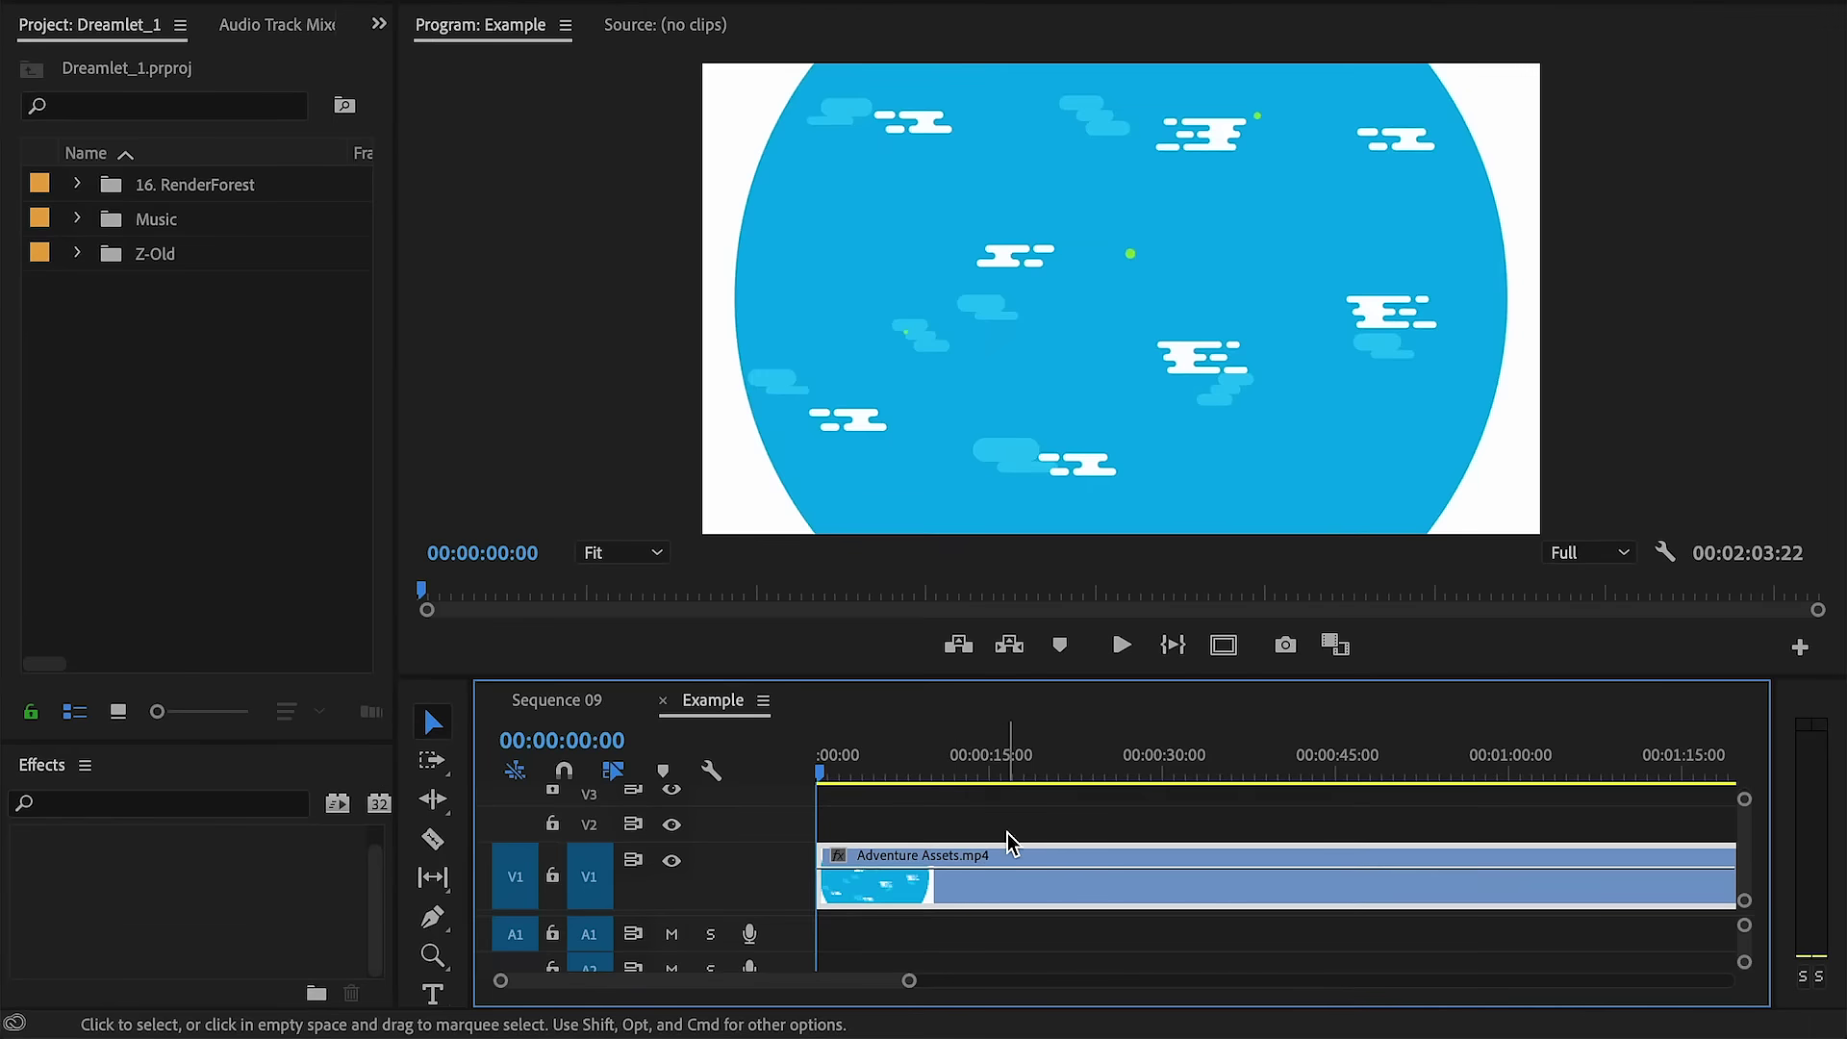
# Play the Example sequence, split Adventure Assets at about ten seconds, and shorten the piece.
pyautogui.press('space')
pyautogui.moveTo(853, 766)
pyautogui.mouseDown()
pyautogui.moveTo(940, 784)
pyautogui.moveTo(873, 776)
pyautogui.mouseUp()
pyautogui.press('super+k')
pyautogui.press('super+r')
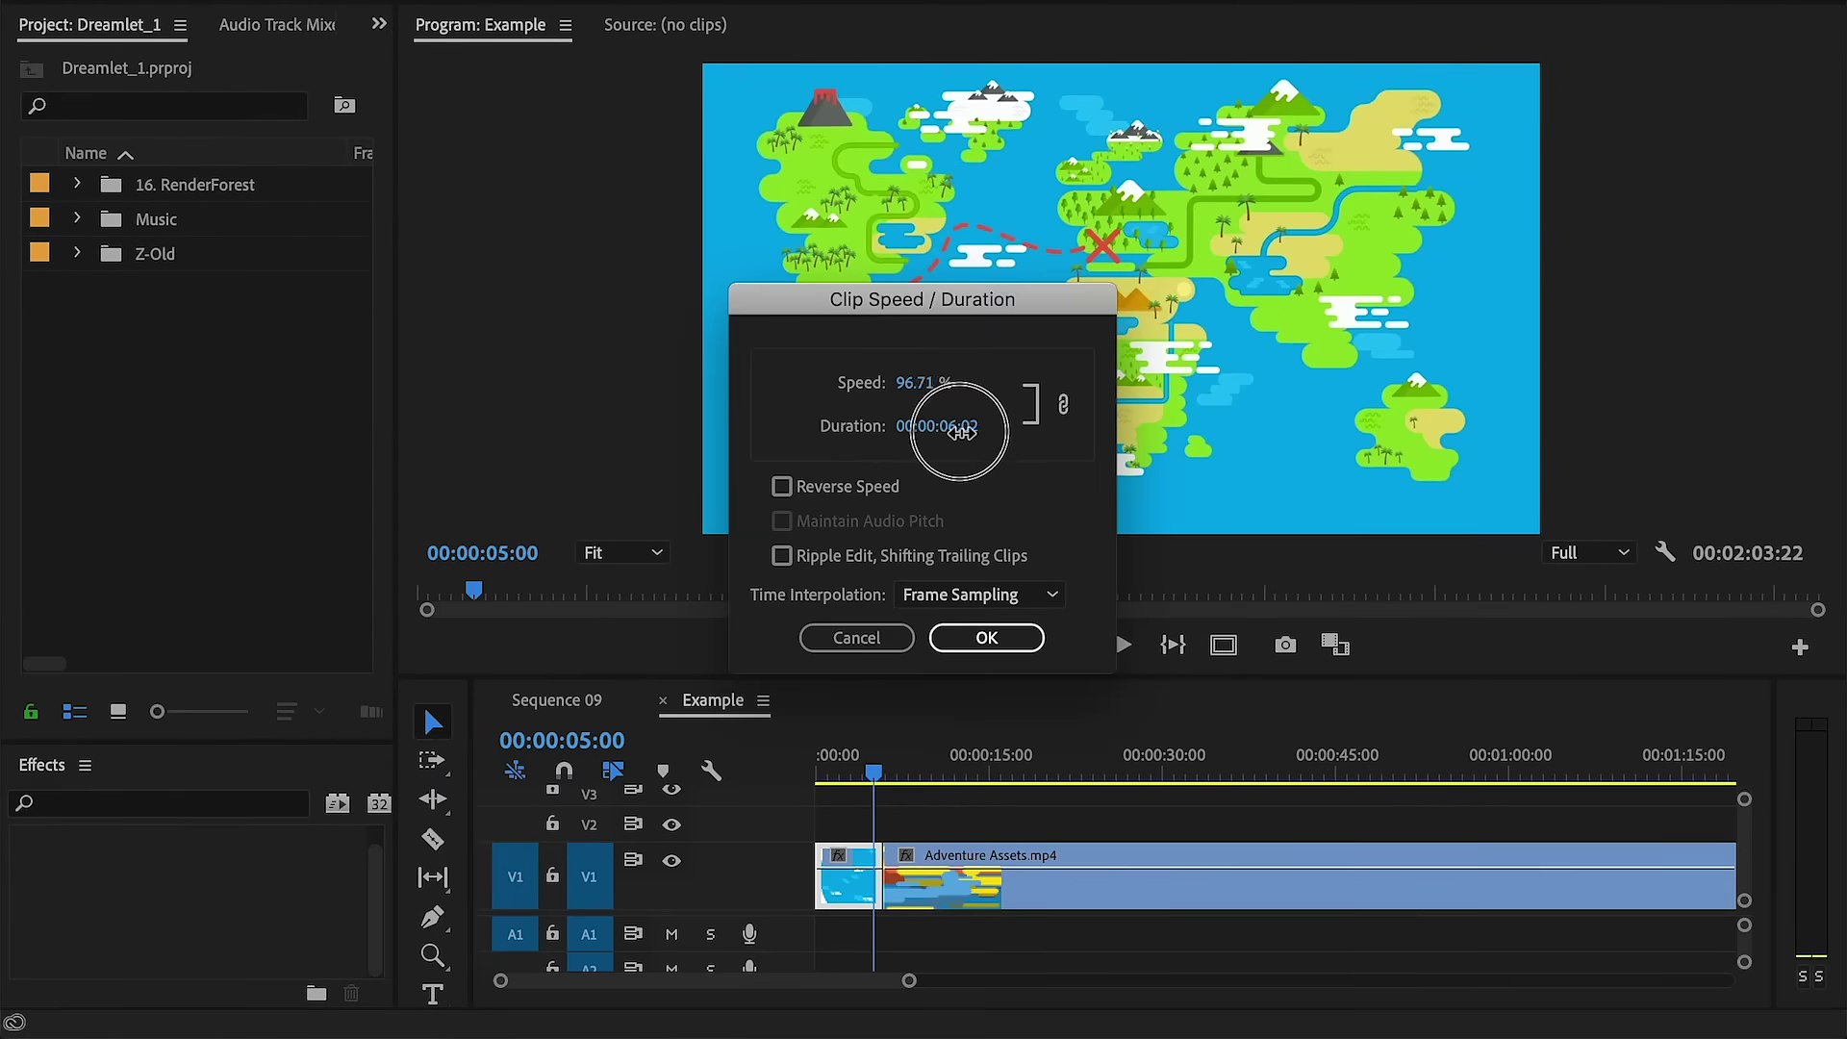
pyautogui.click(987, 638)
# Close the gap on V1, then retime the clip to 100% speed, about five seconds long.
pyautogui.moveTo(935, 864); pyautogui.dragTo(912, 855)
pyautogui.moveTo(871, 769); pyautogui.dragTo(929, 762)
pyautogui.press('super+z')
pyautogui.click(960, 845)
pyautogui.press('super+r')
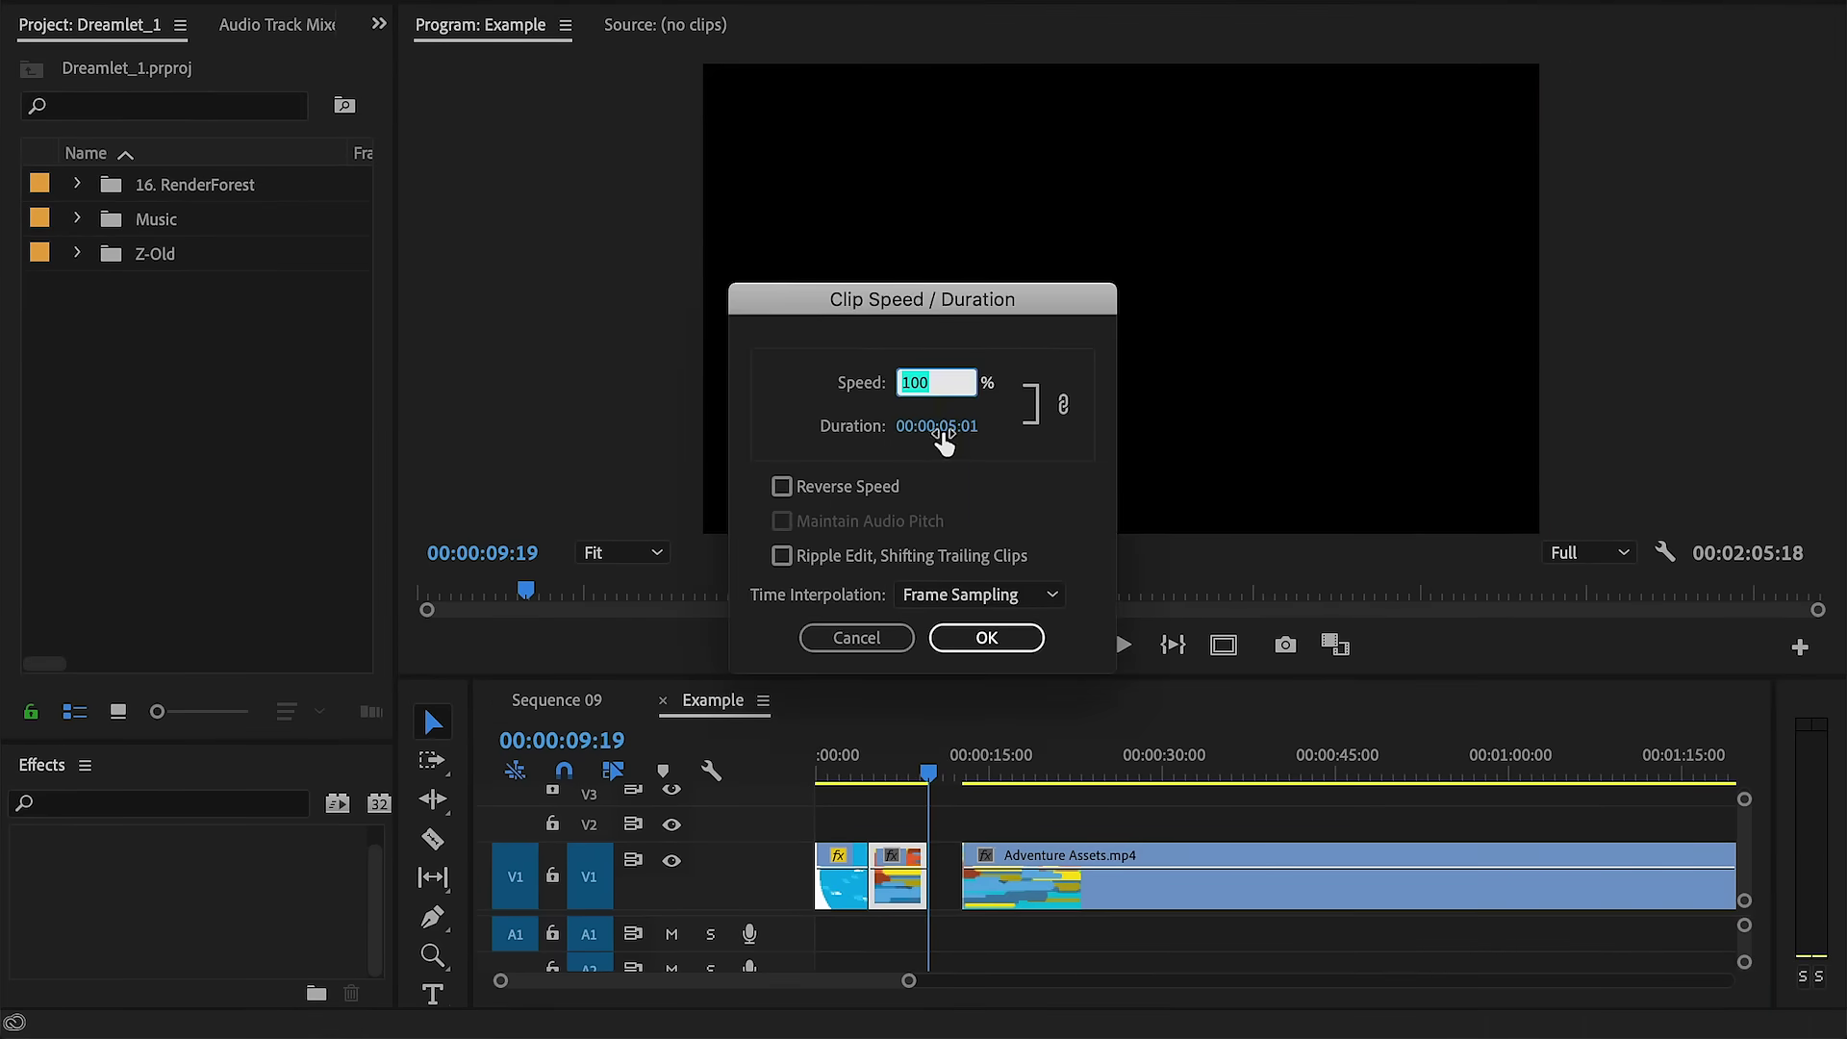
pyautogui.click(981, 640)
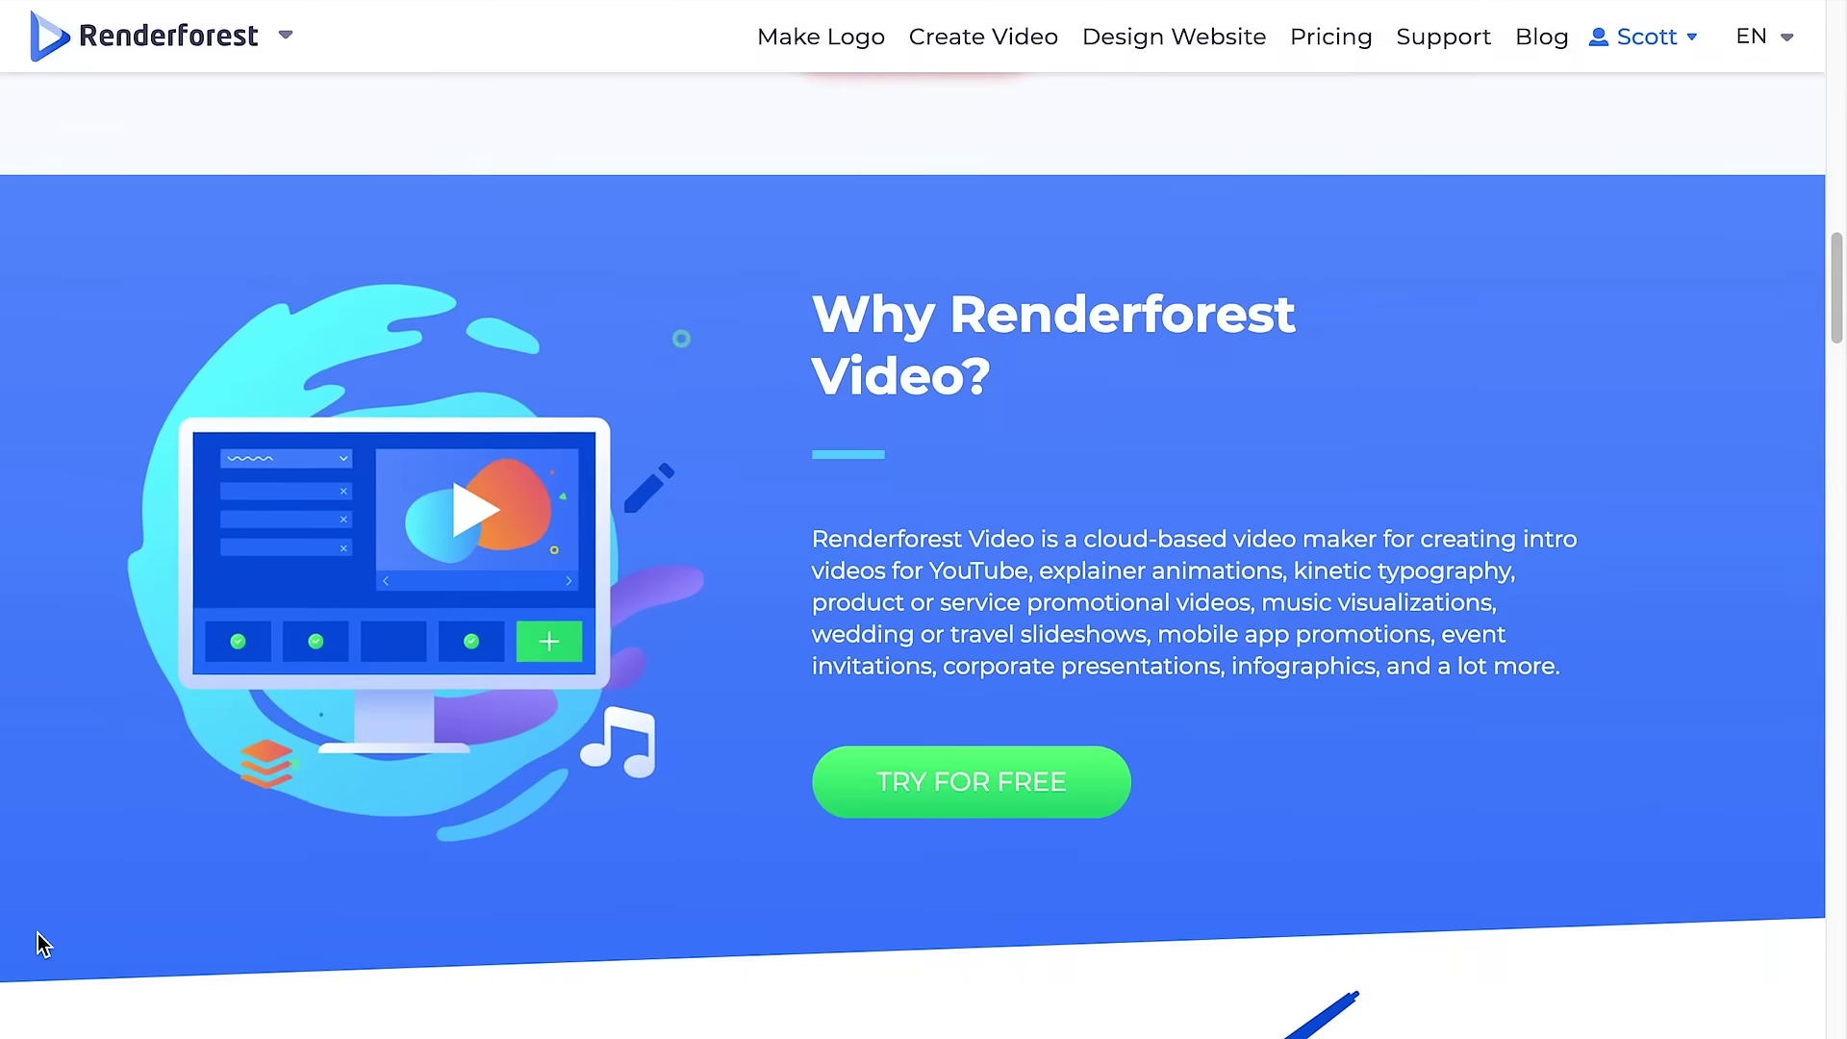
# Scroll the home page, then open Design Website and the Create Video templates gallery.
pyautogui.scroll(-2, 37, 933)
pyautogui.scroll(-7, 38, 933)
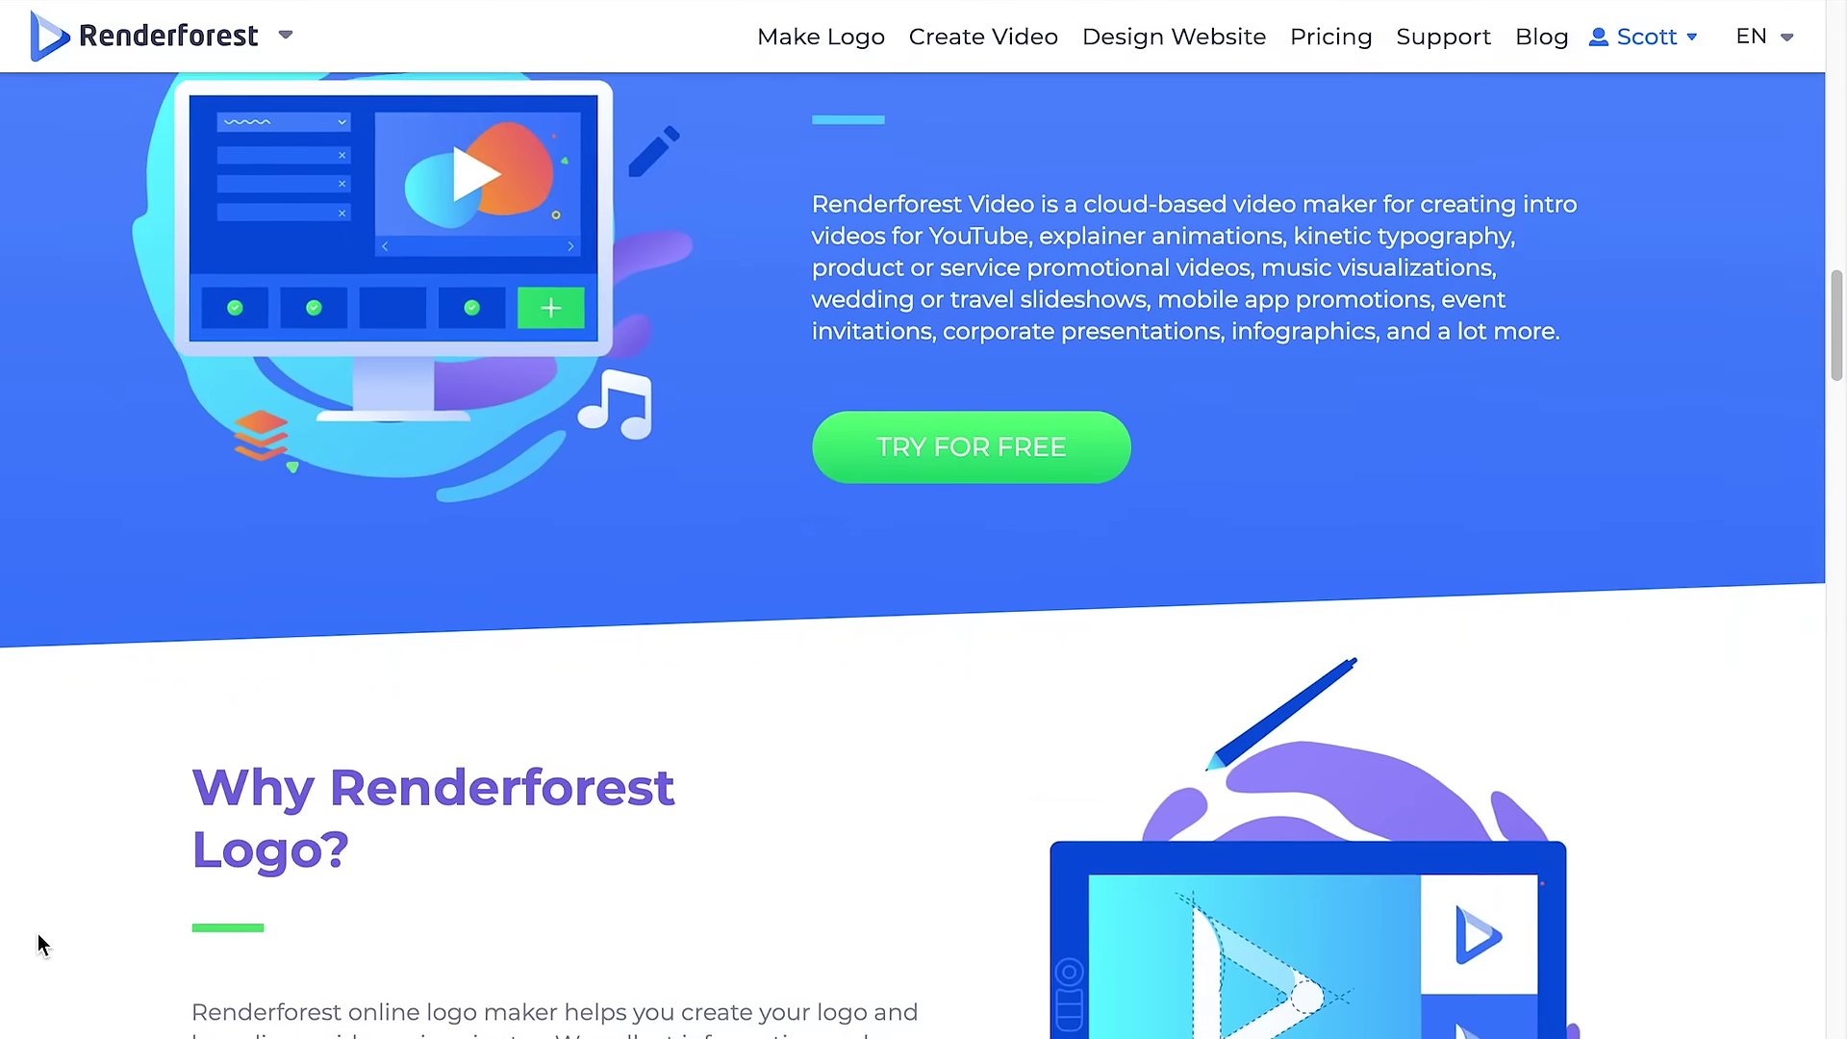
pyautogui.scroll(-5, 38, 933)
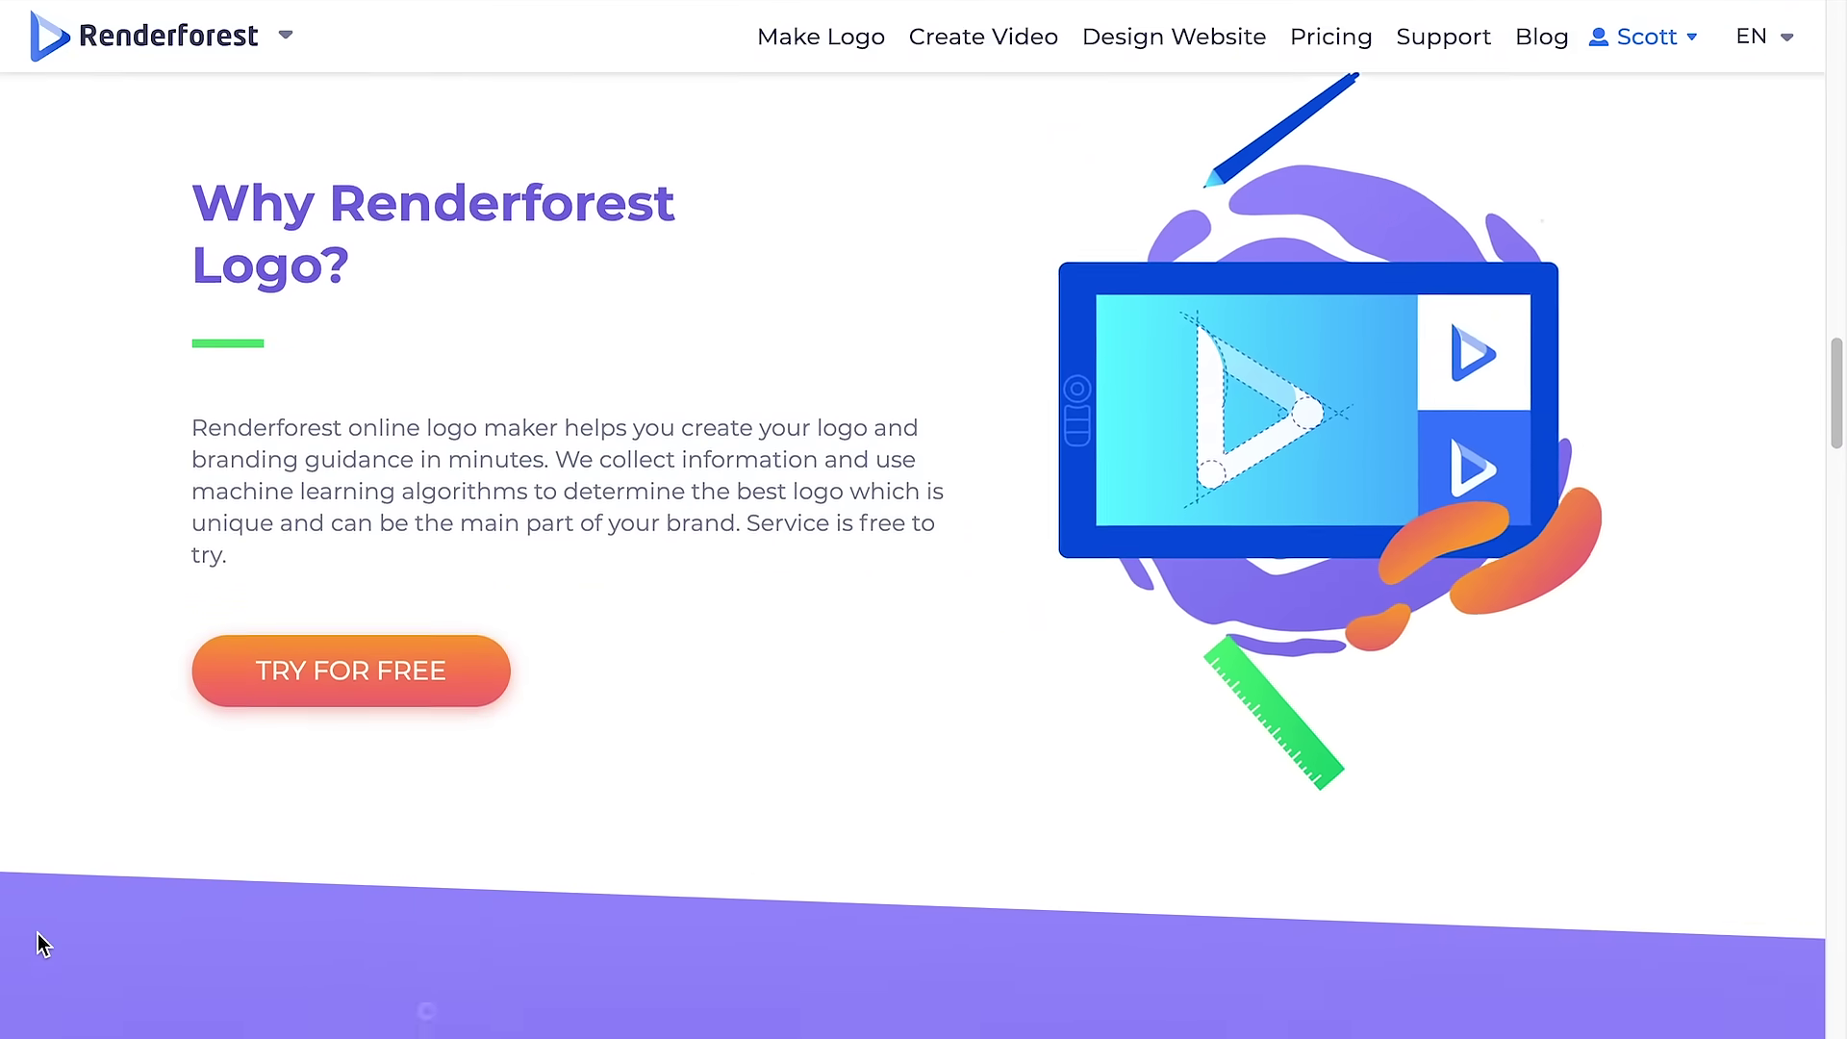
pyautogui.scroll(-3, 38, 933)
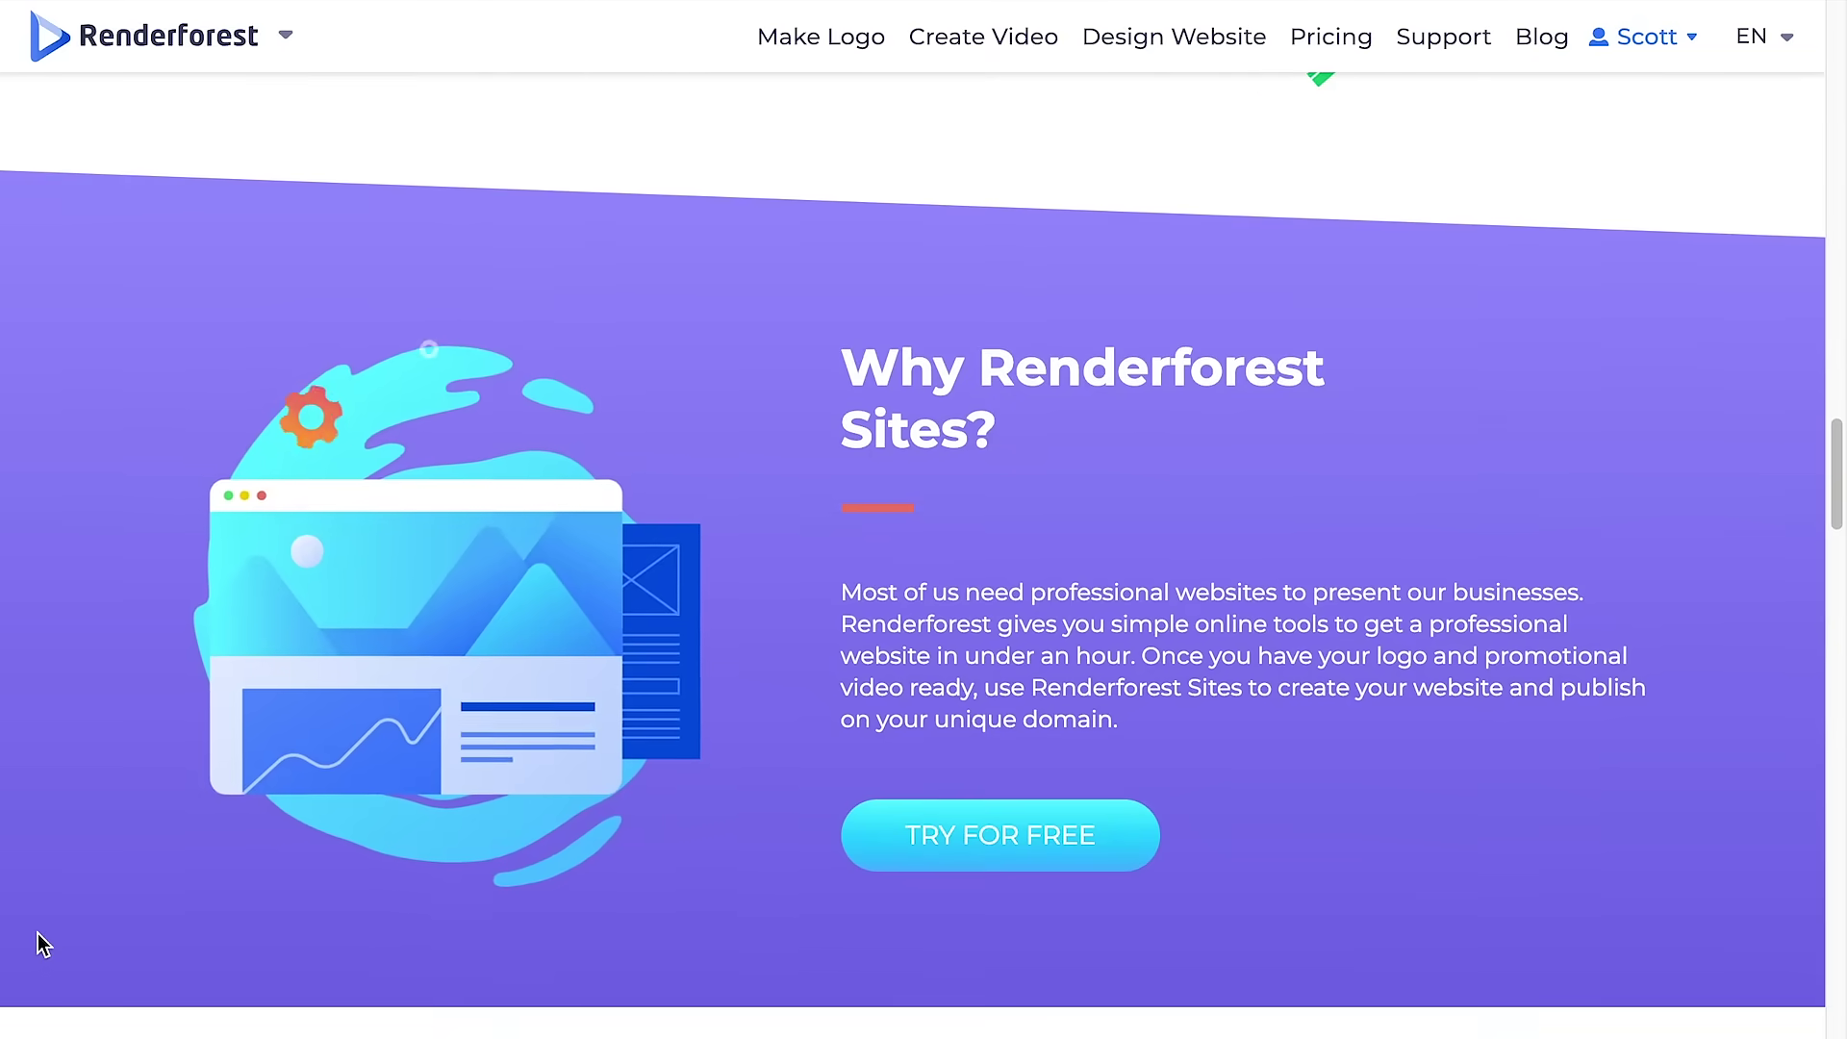
pyautogui.click(1143, 50)
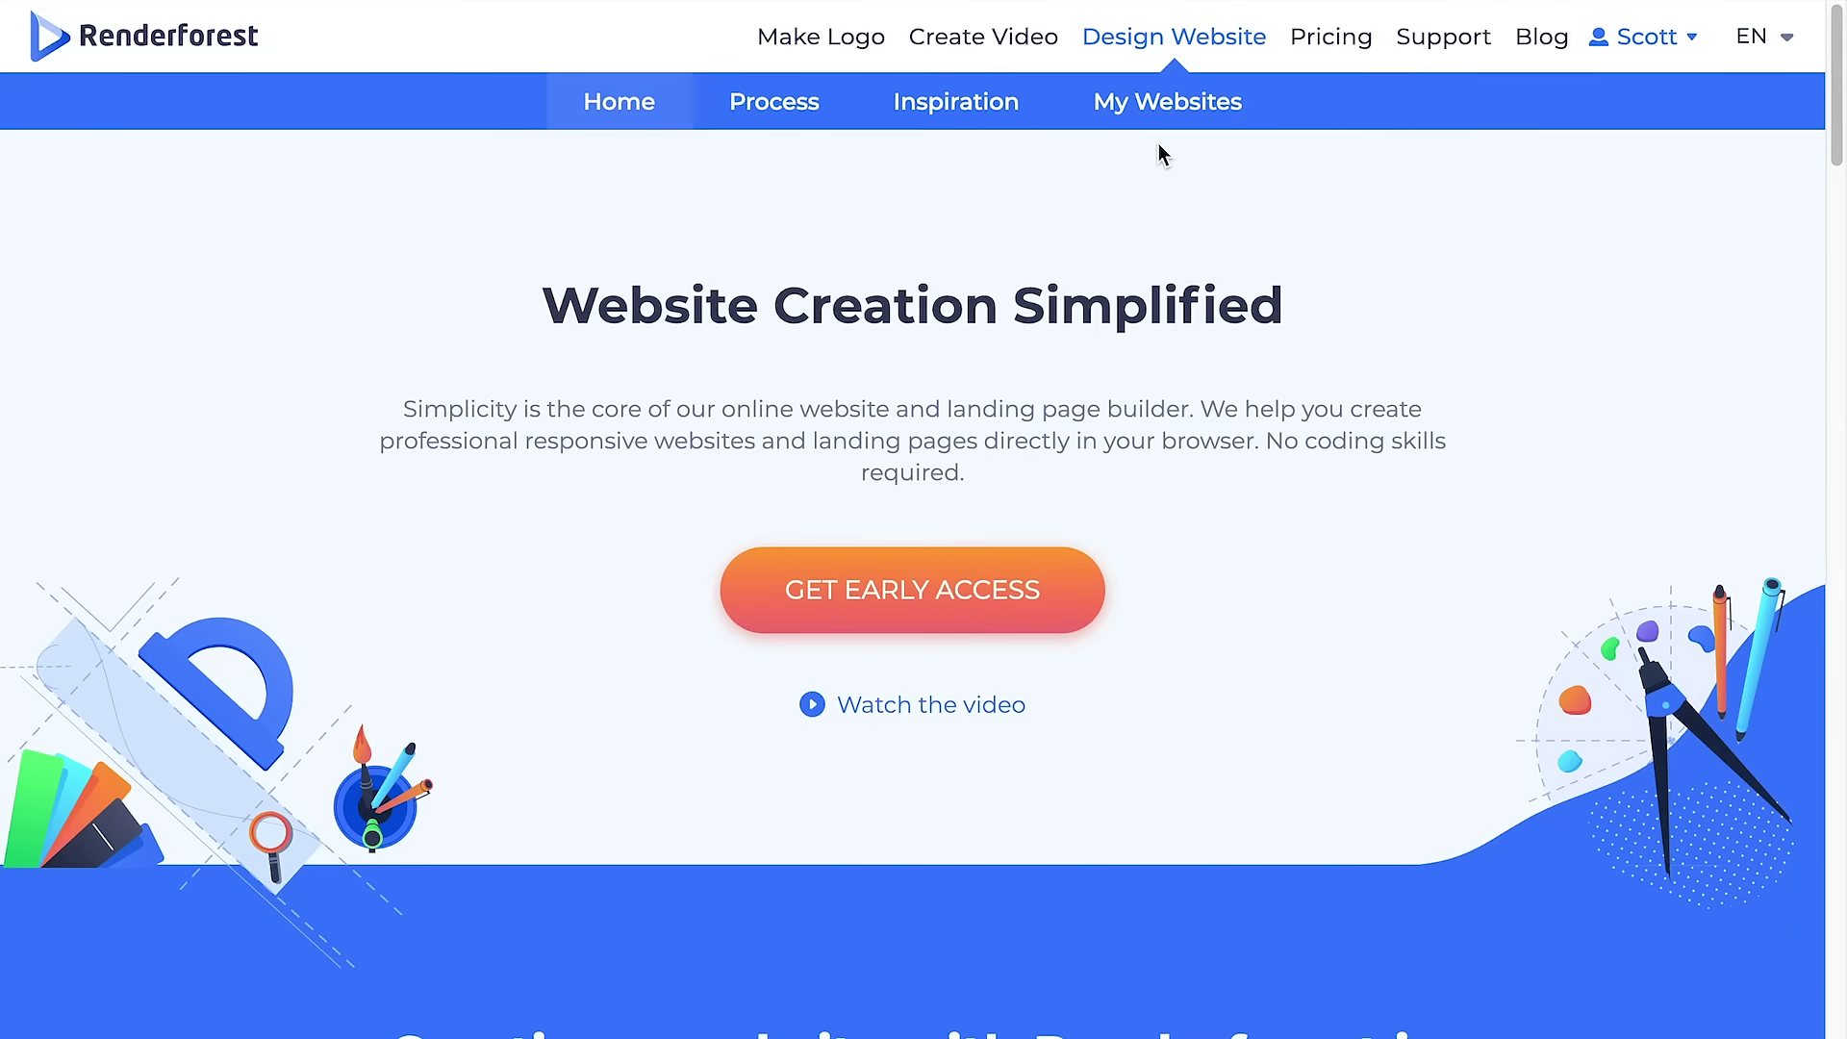
pyautogui.click(799, 45)
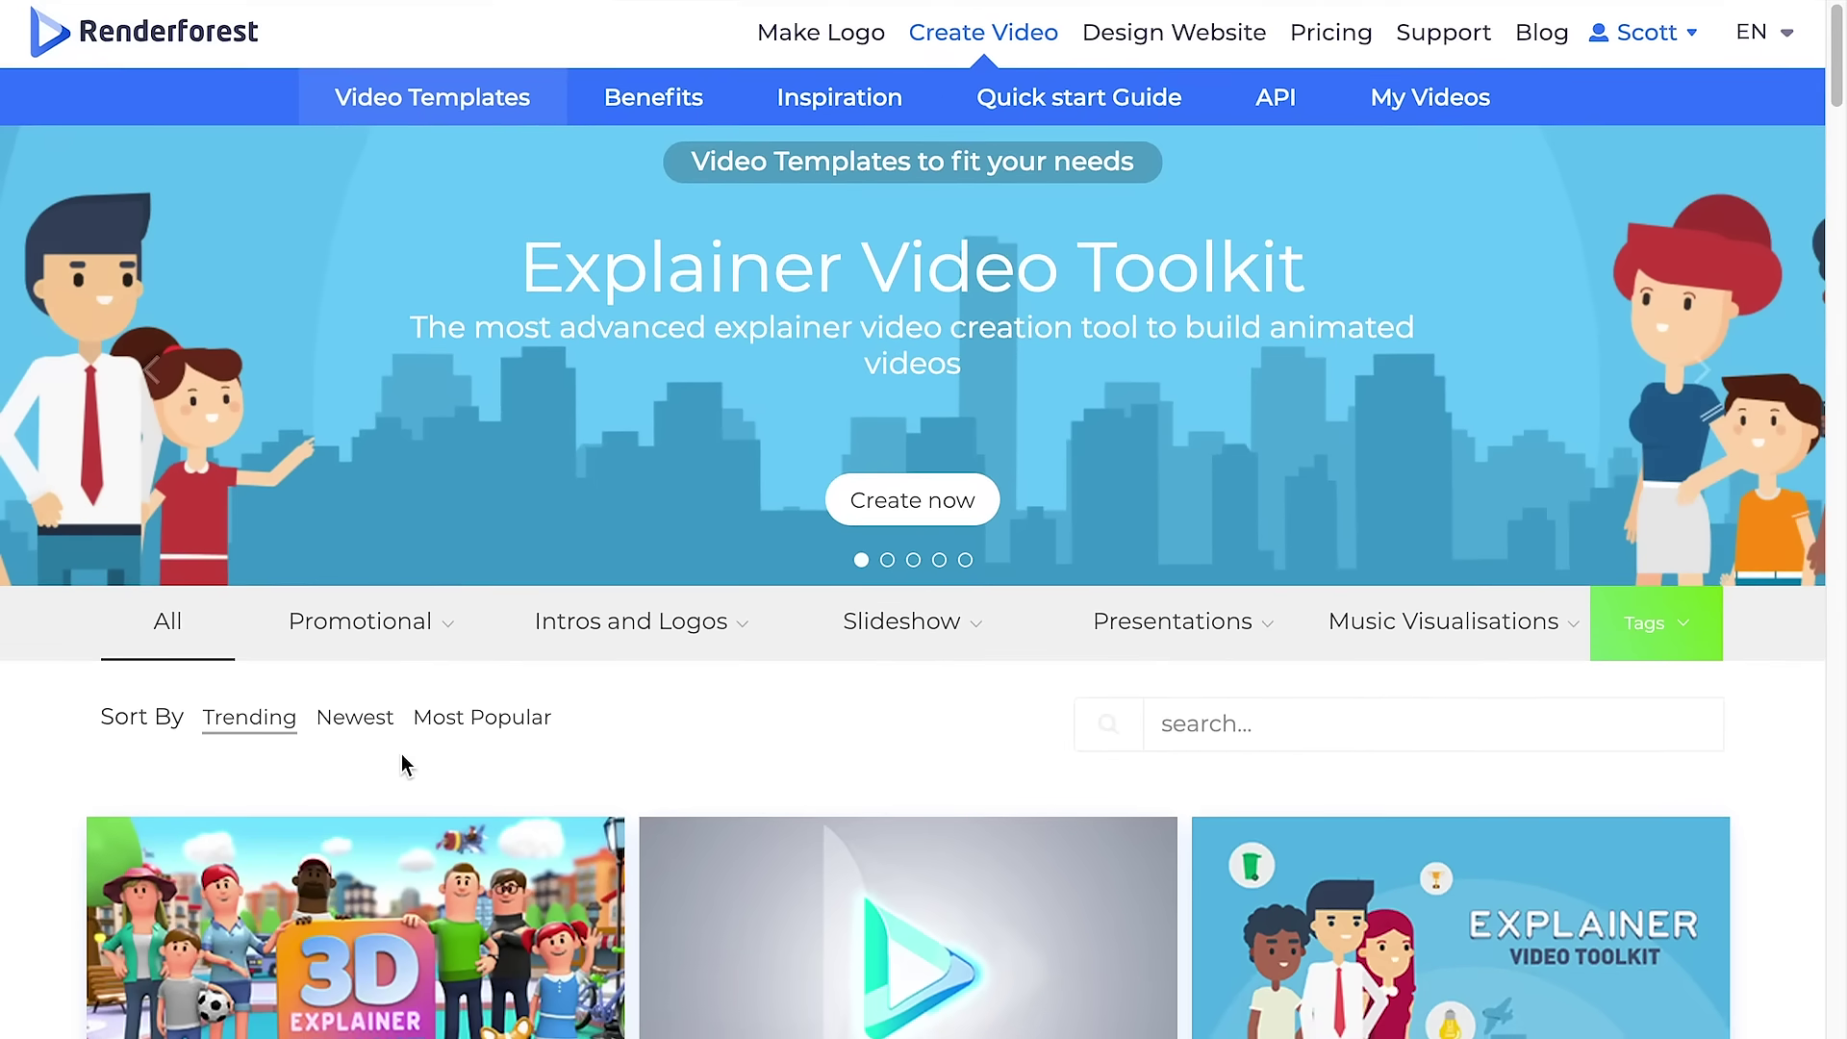
pyautogui.scroll(-5, 404, 762)
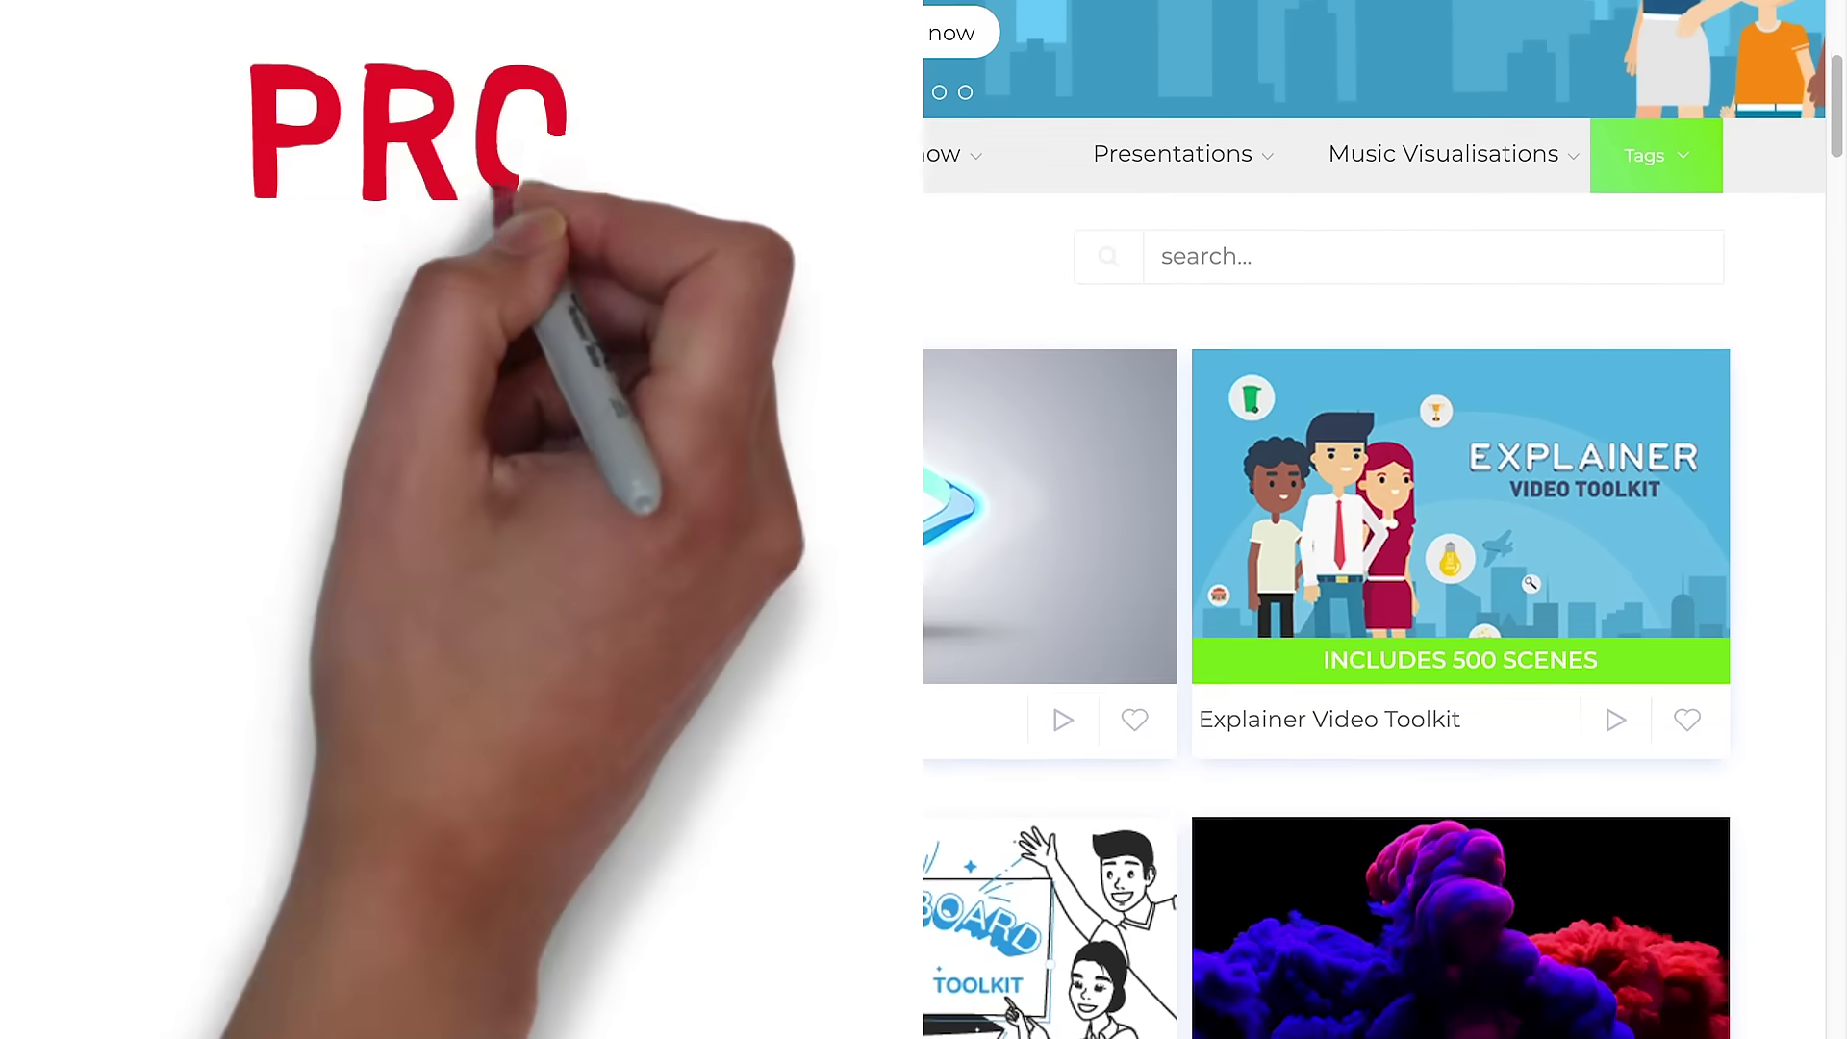
pyautogui.scroll(-20, 1376, 519)
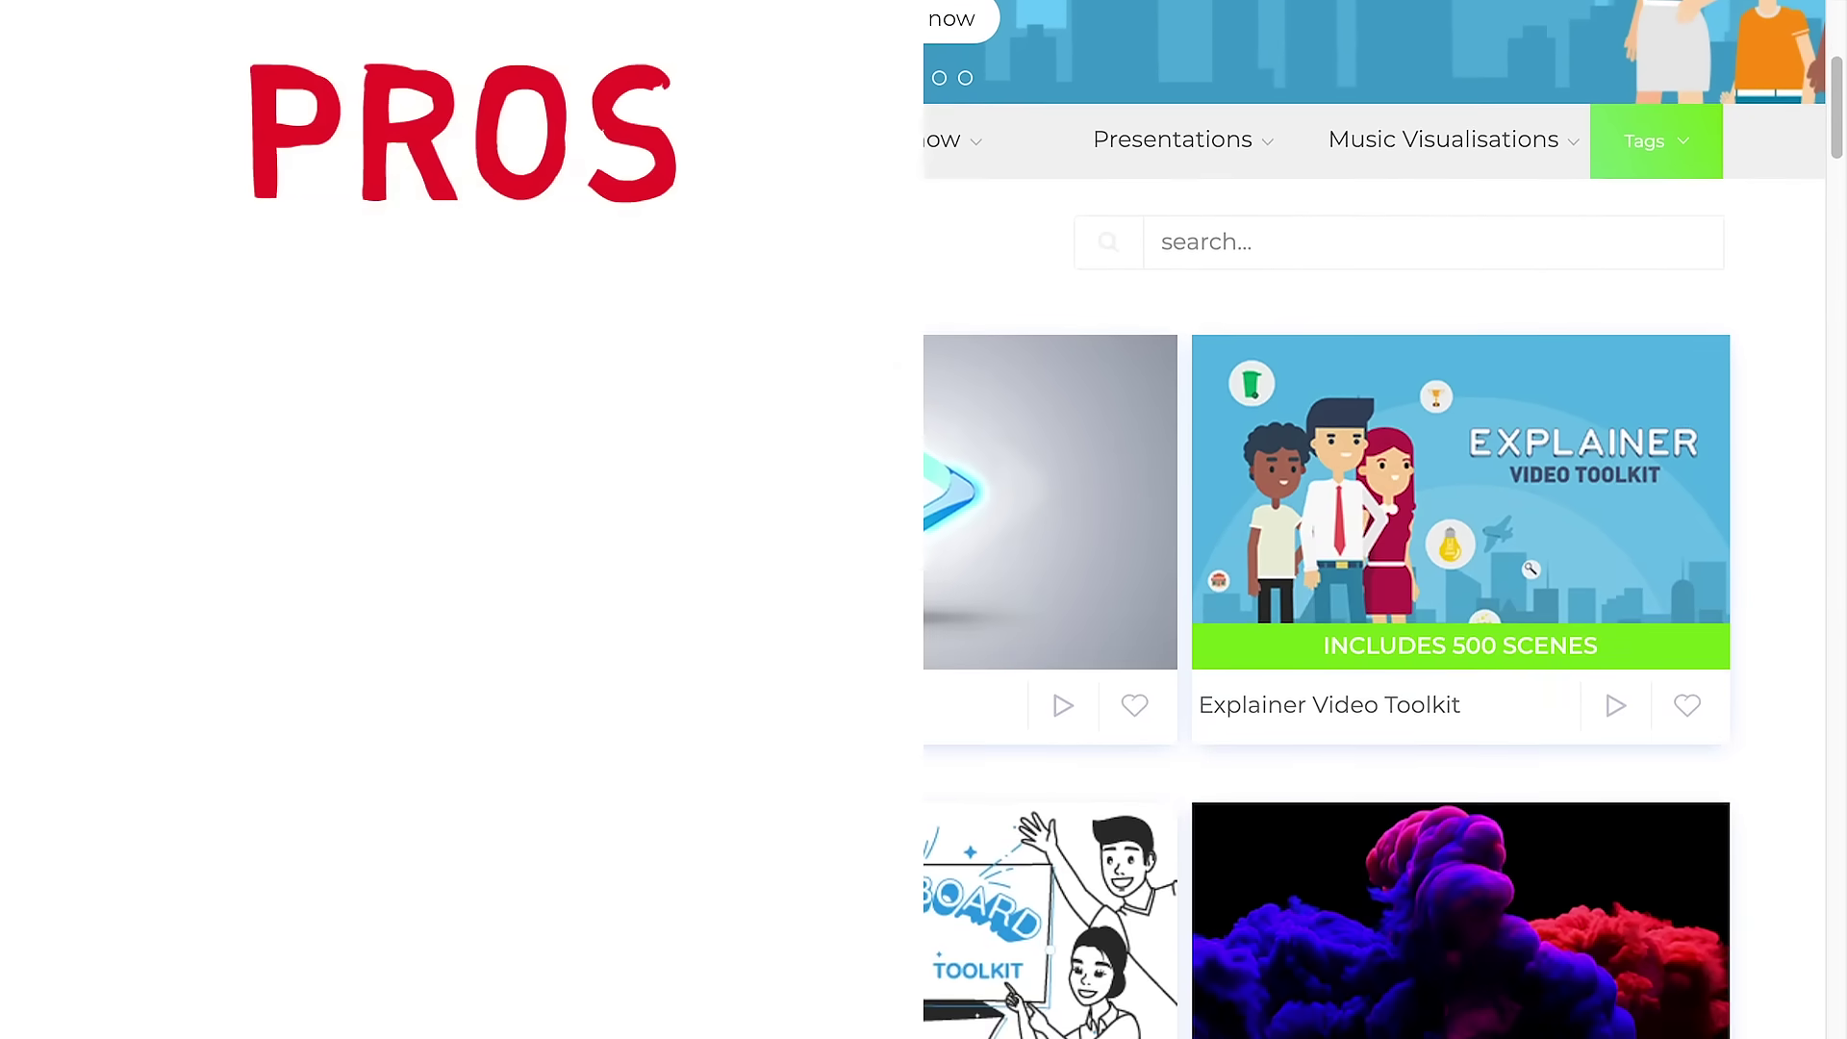
pyautogui.scroll(-2, 1327, 519)
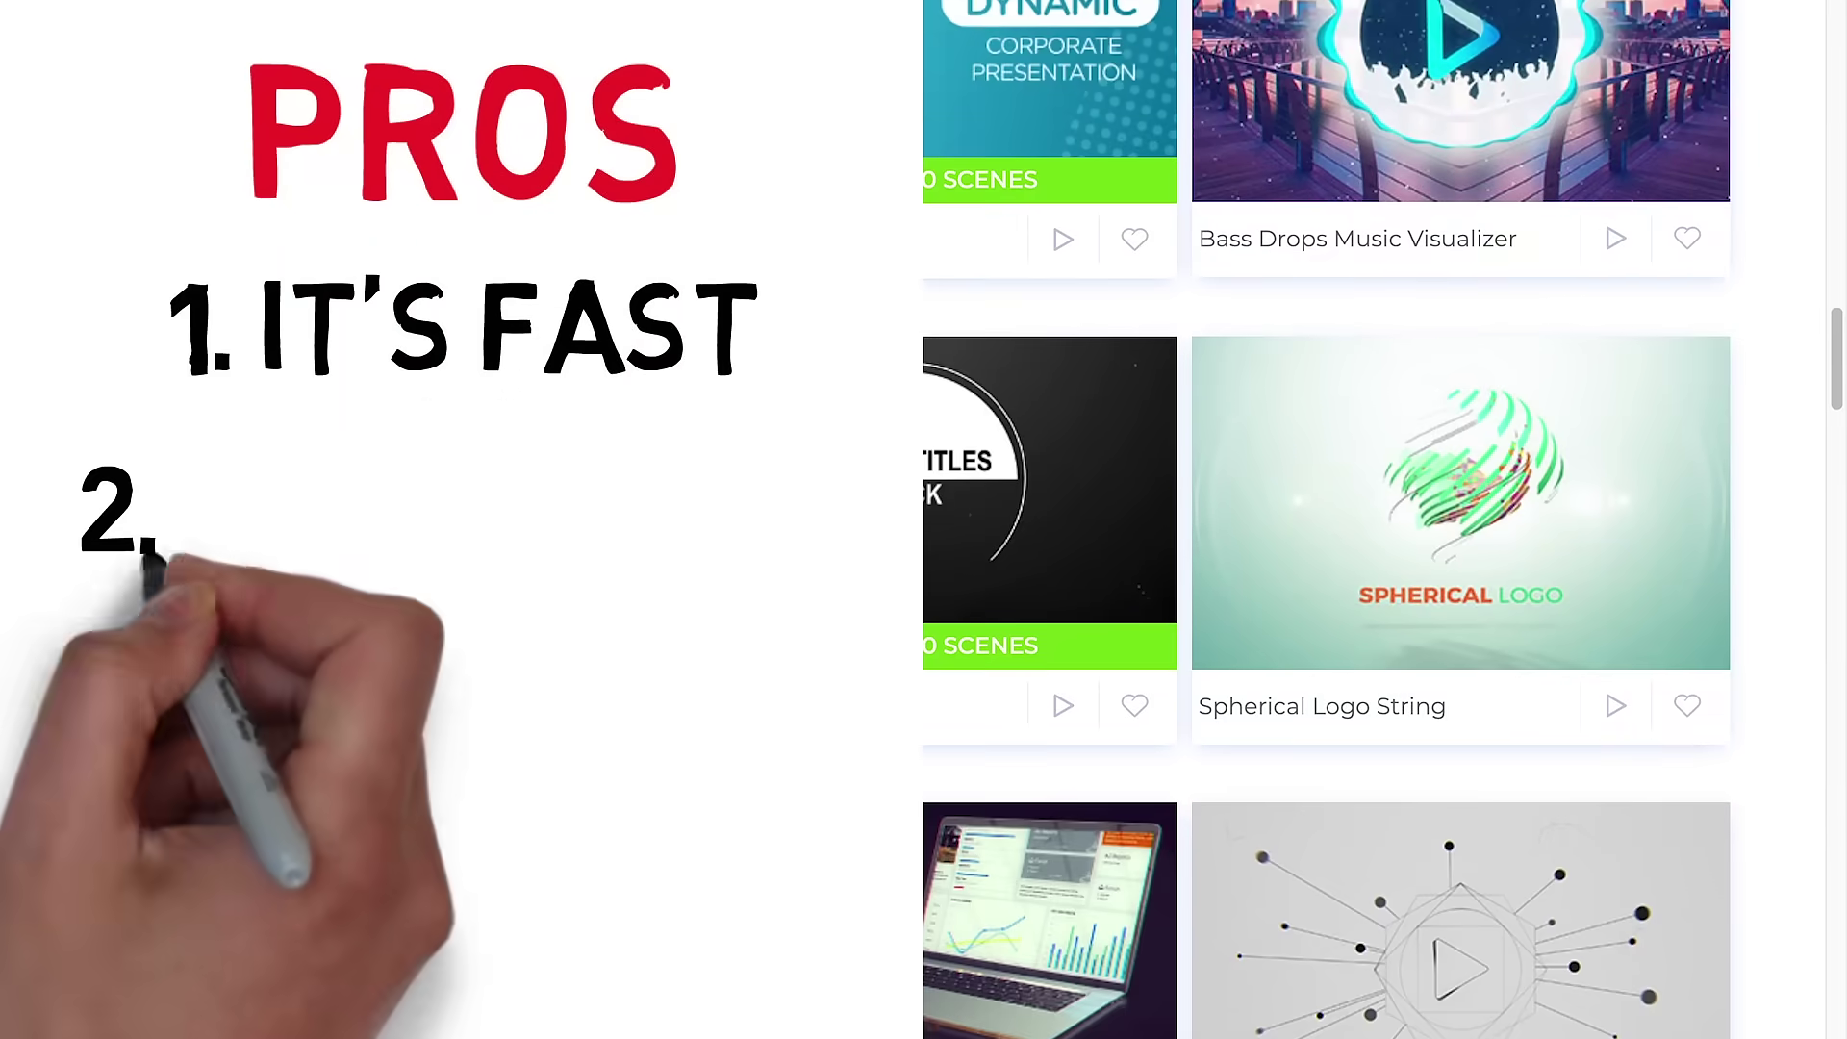
pyautogui.scroll(14, 1328, 519)
pyautogui.scroll(10, 1375, 519)
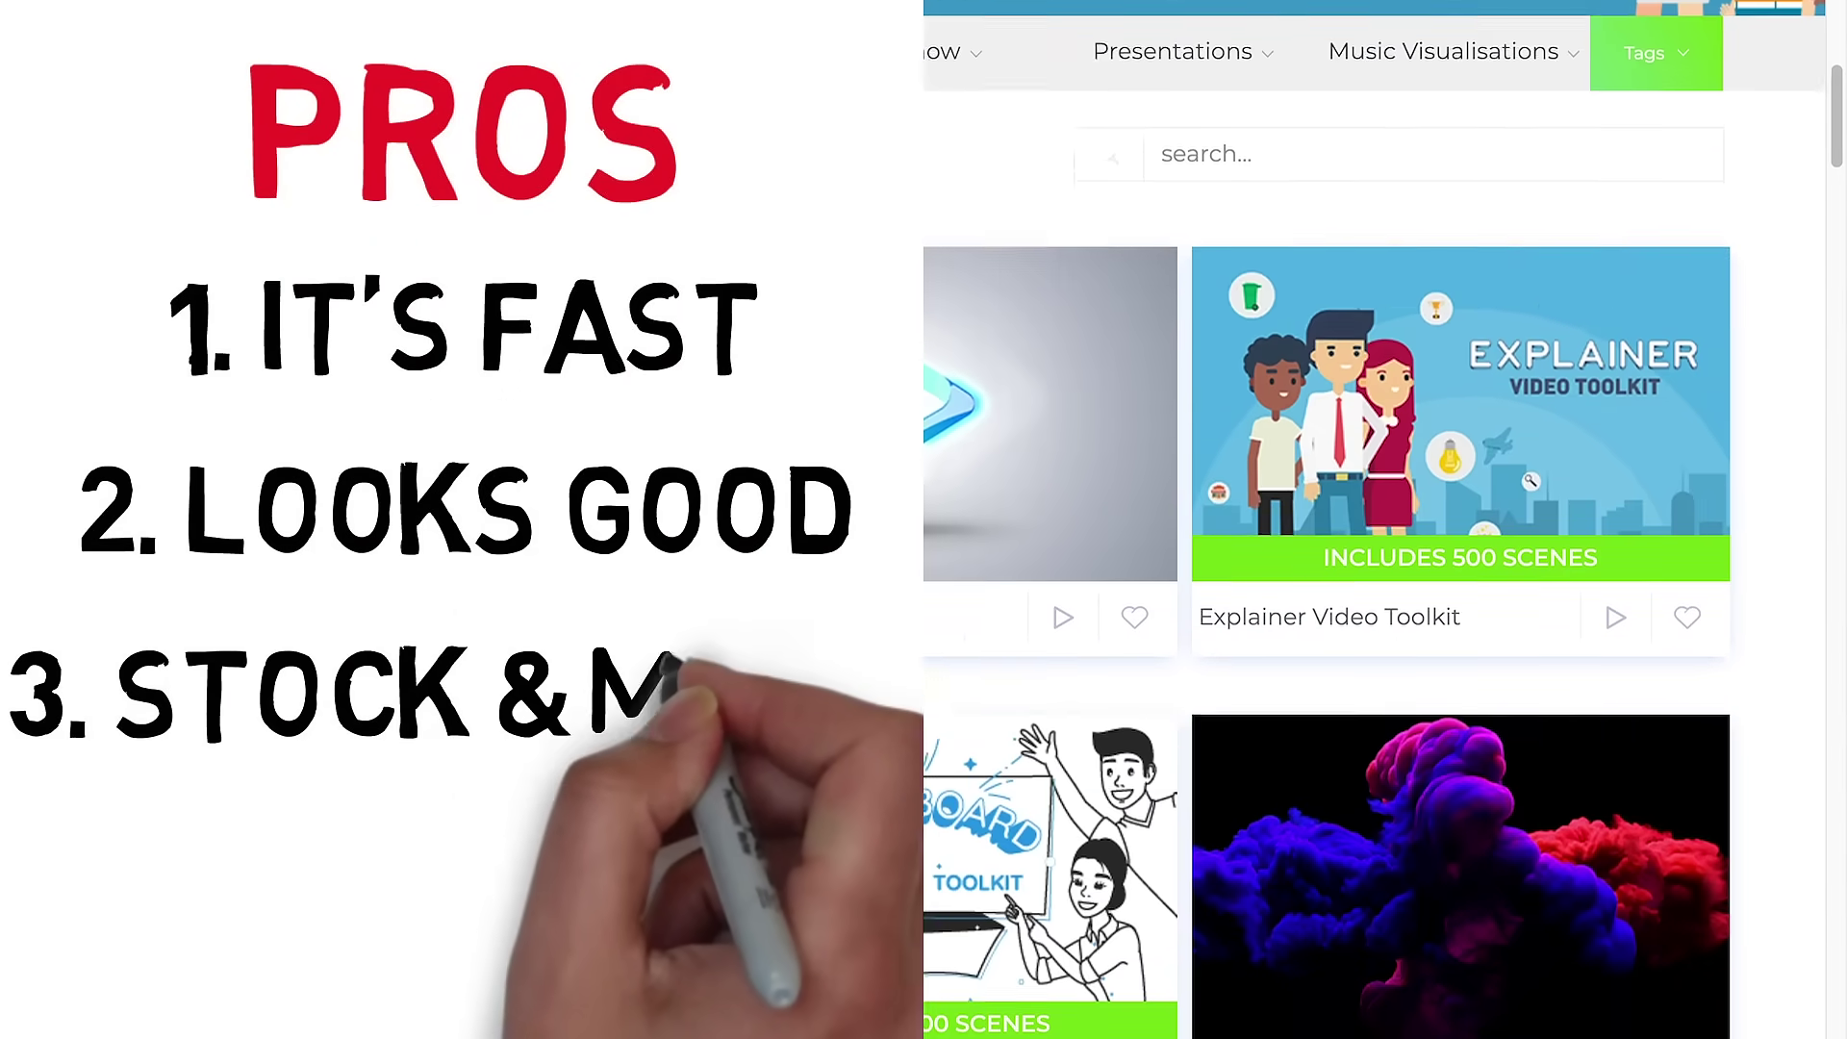